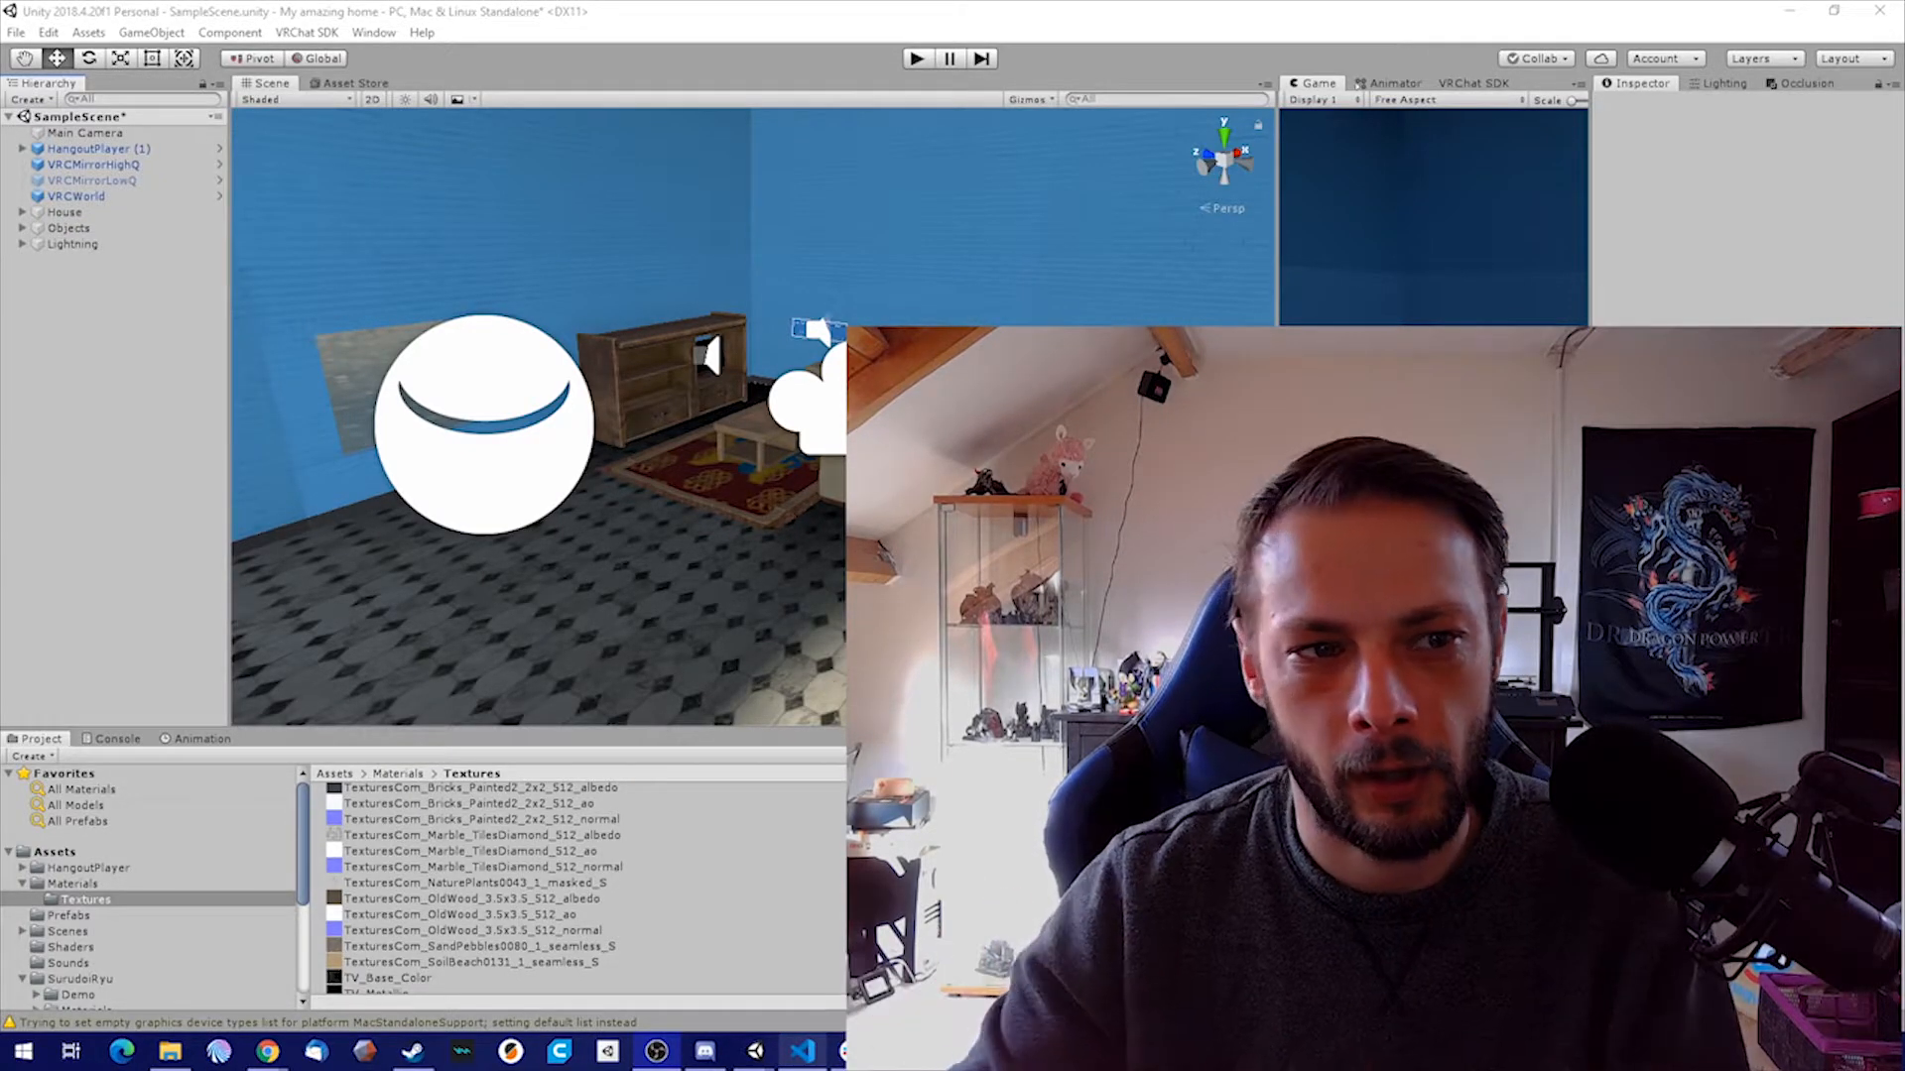
right_click_drag(912, 340, 1121, 327)
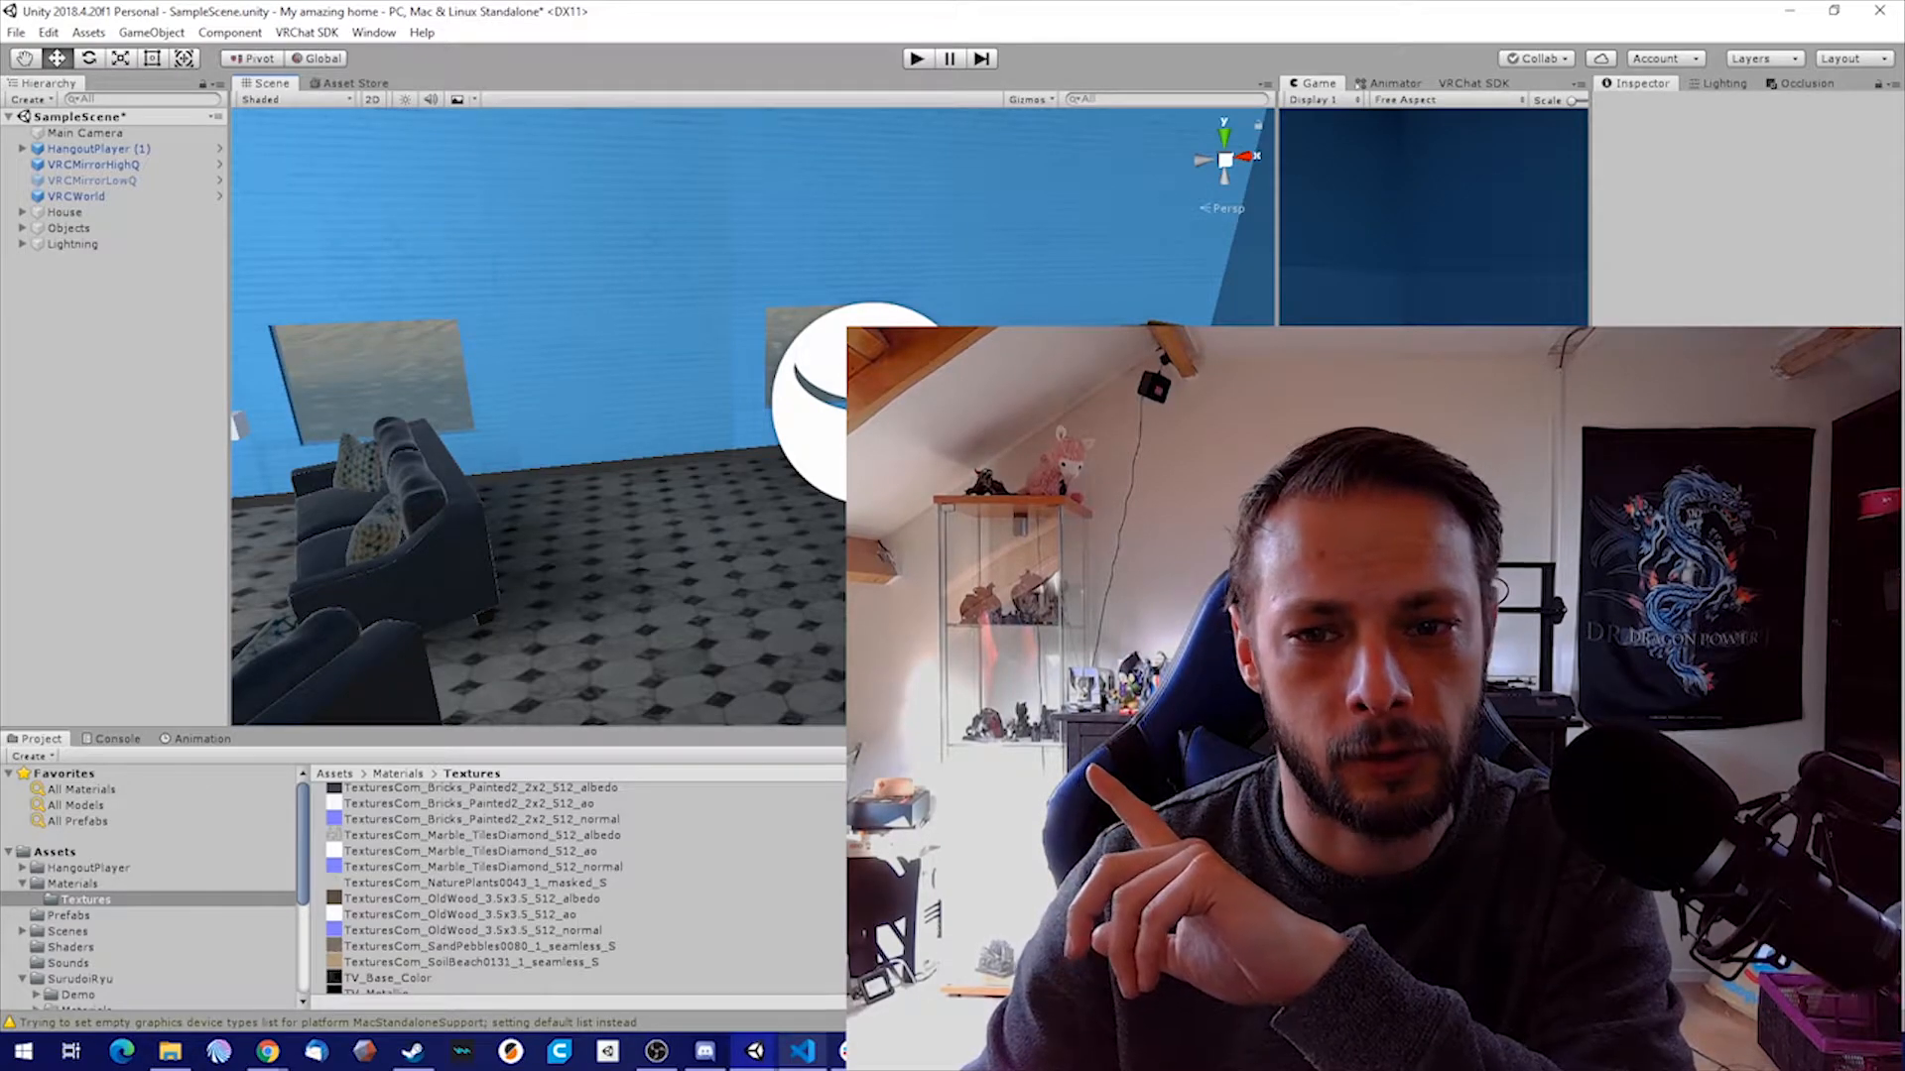
right_click_drag(778, 315, 992, 319)
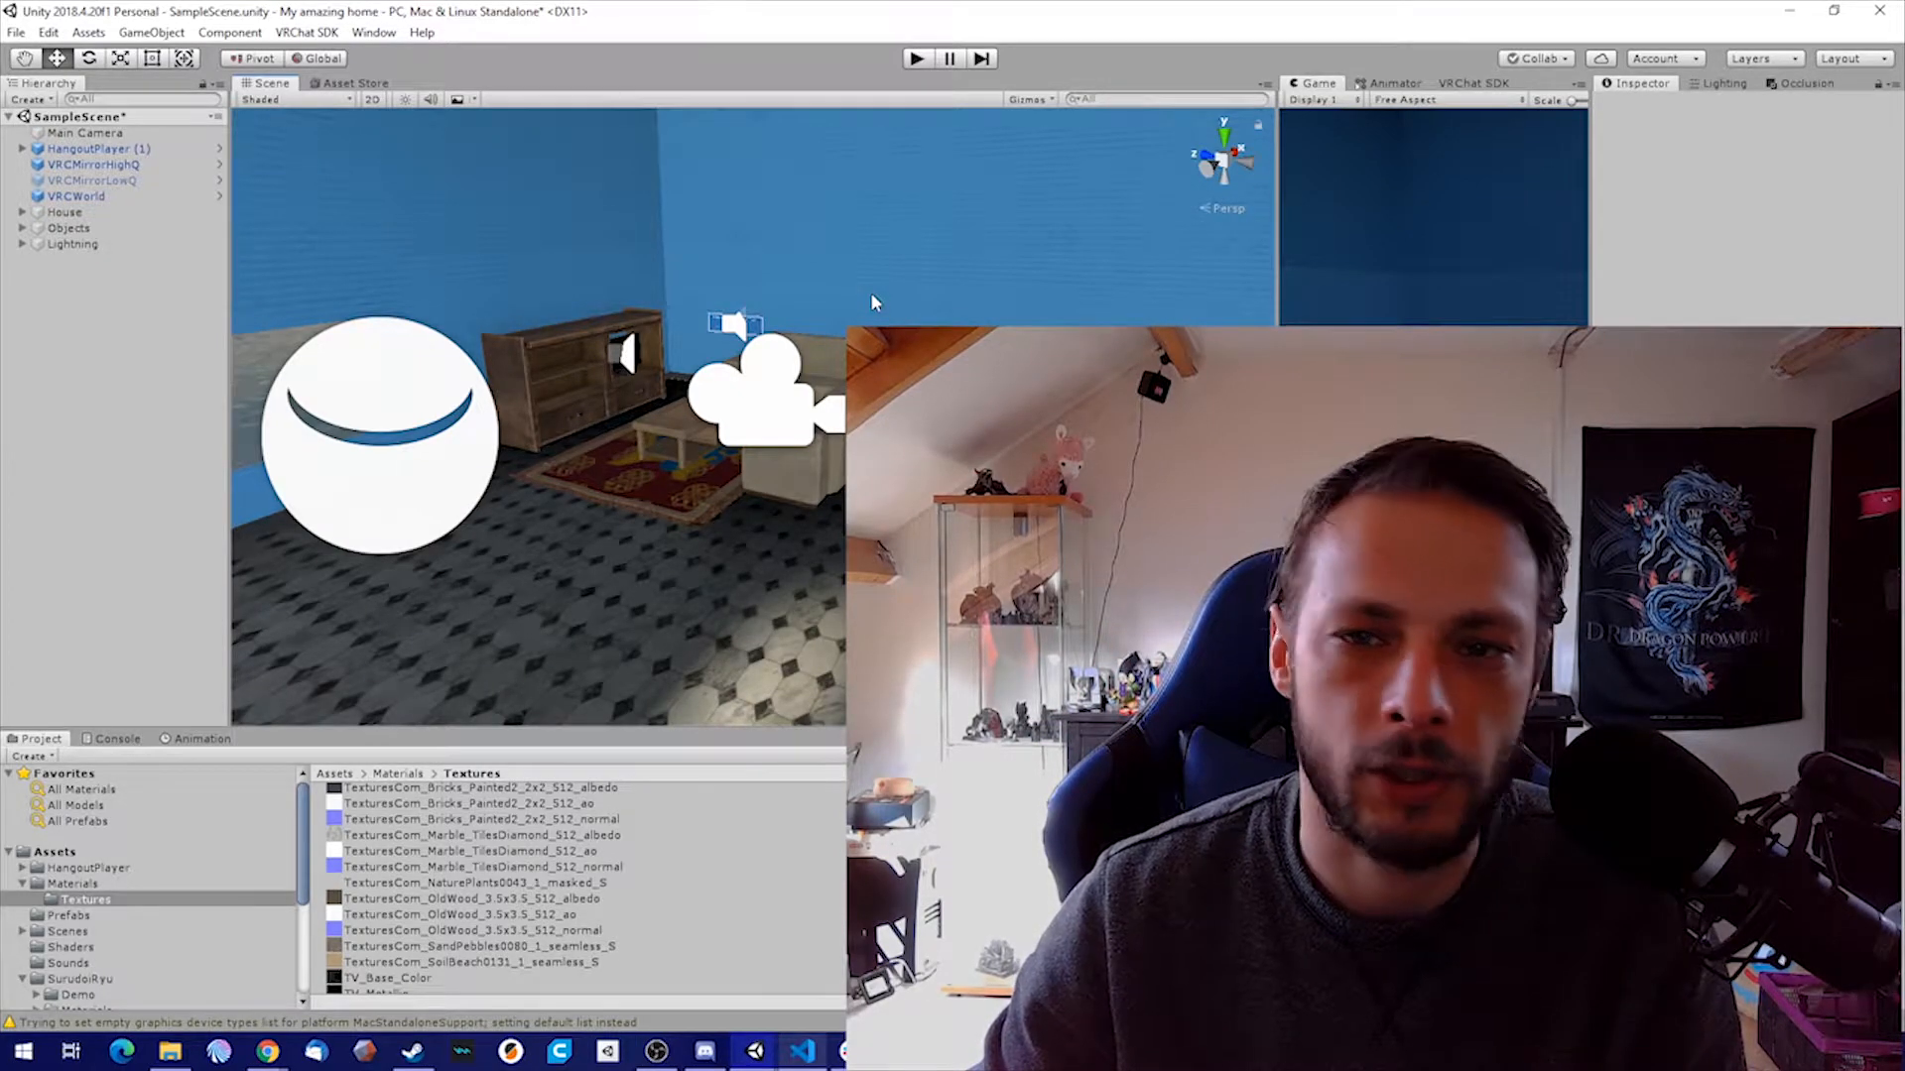
right_click_drag(814, 295, 705, 332)
right_click_drag(823, 331, 695, 331)
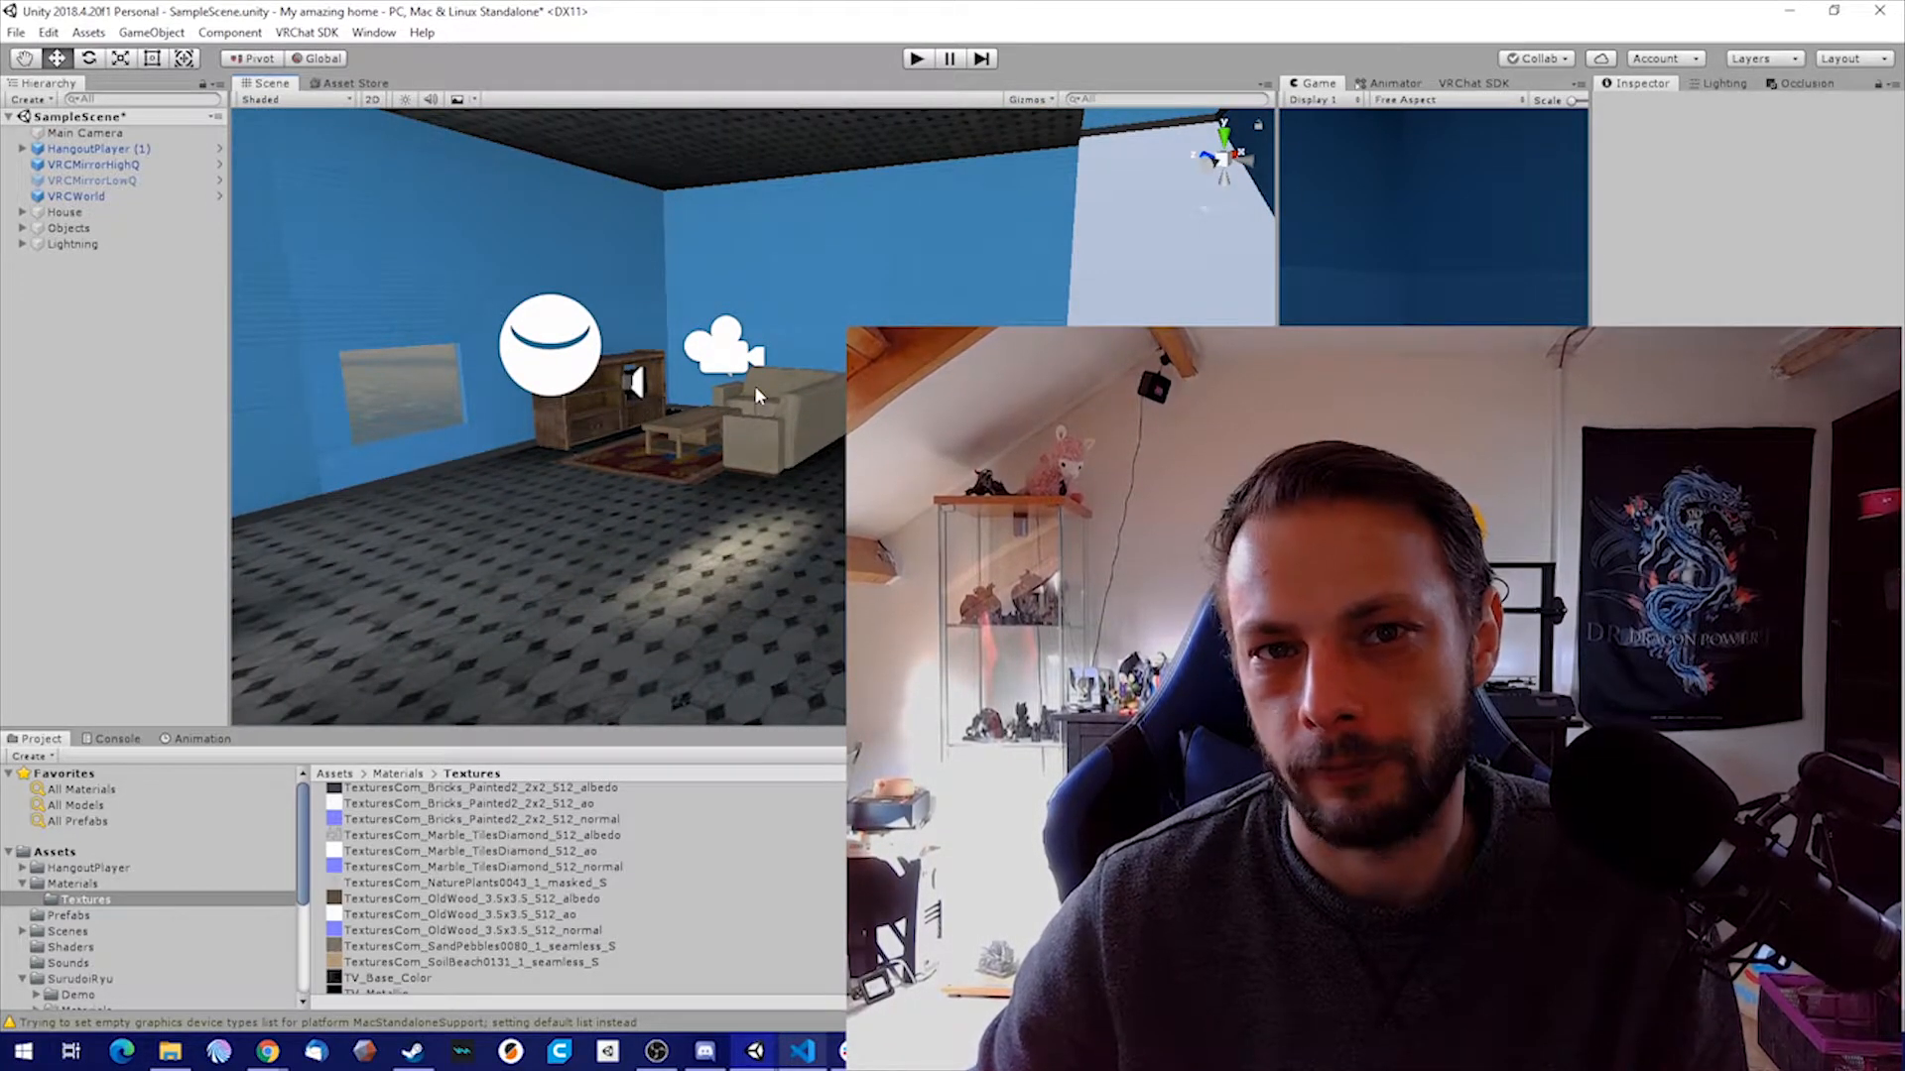
right_click_drag(756, 395, 893, 437)
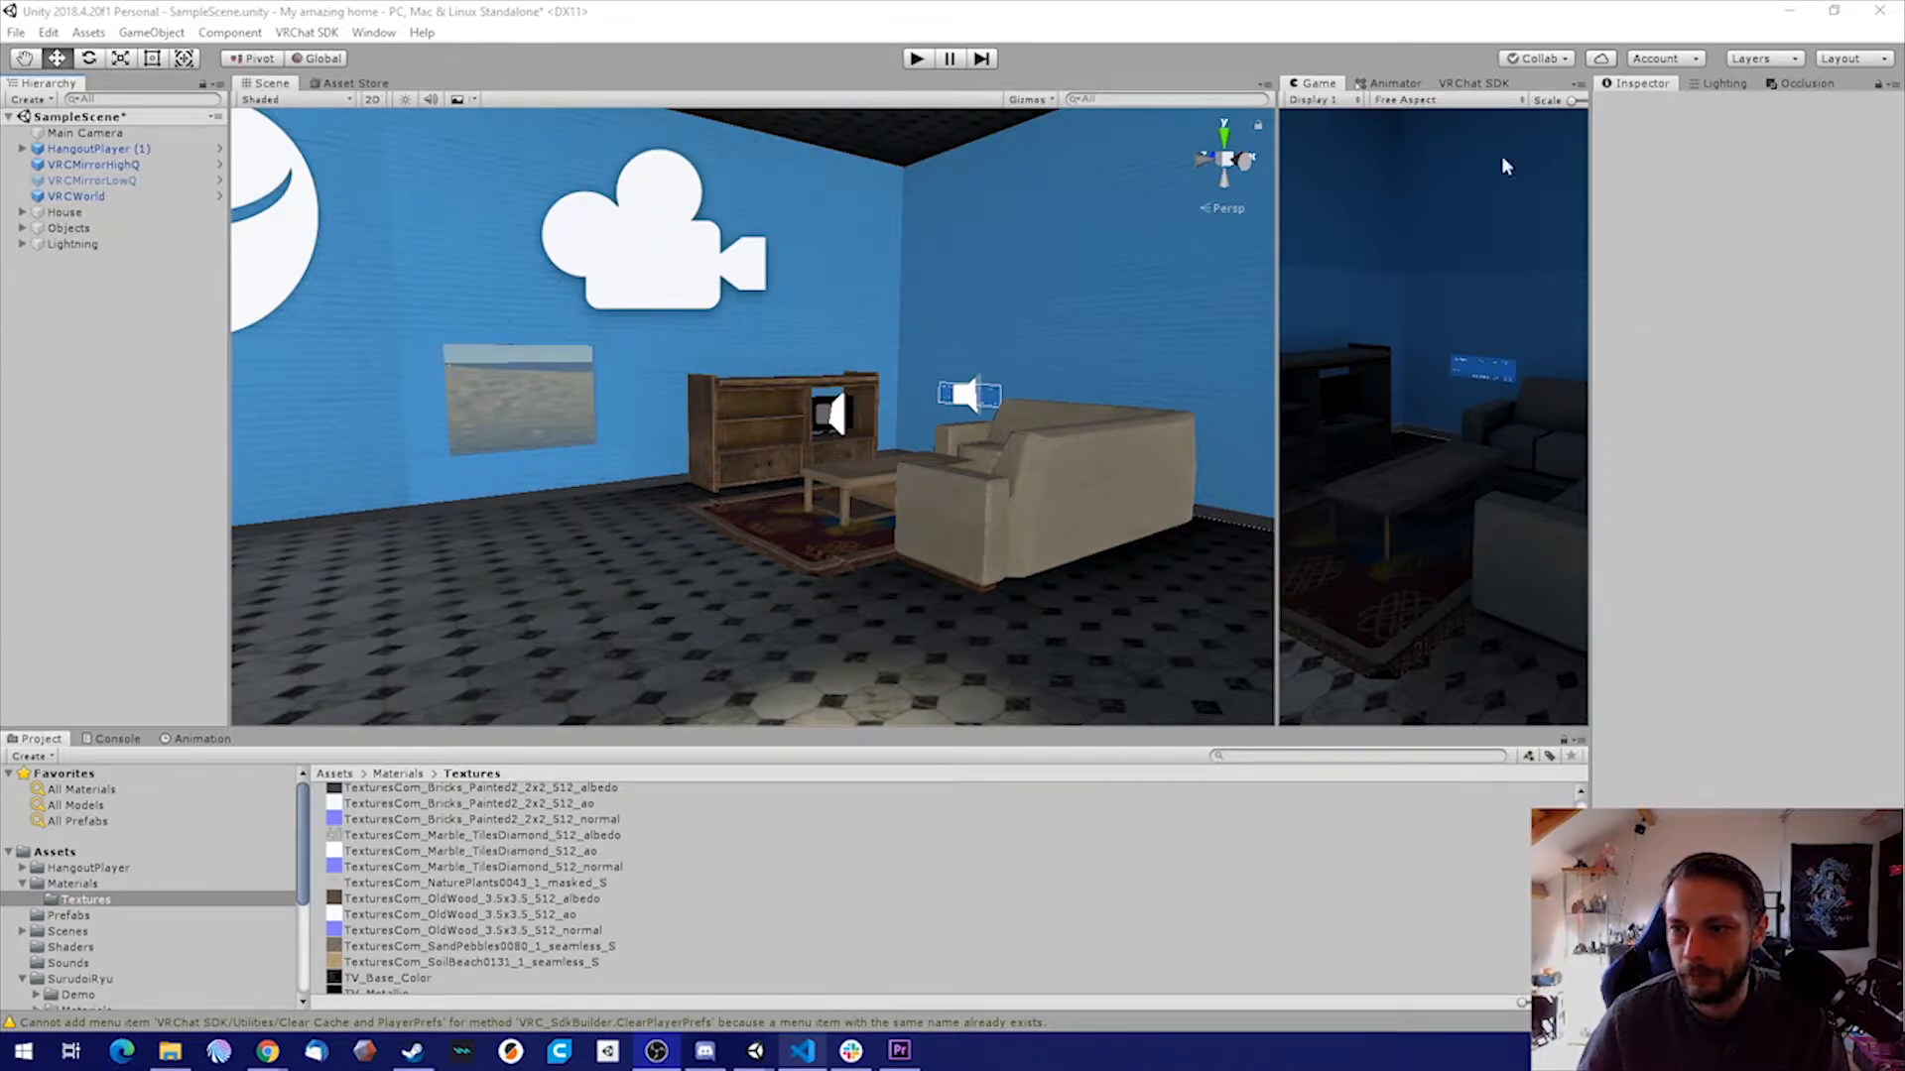
Create an empty object named PostProcessing in the scene hierarchy and assign it to layer 22: PostProcessing
right_click(93, 303)
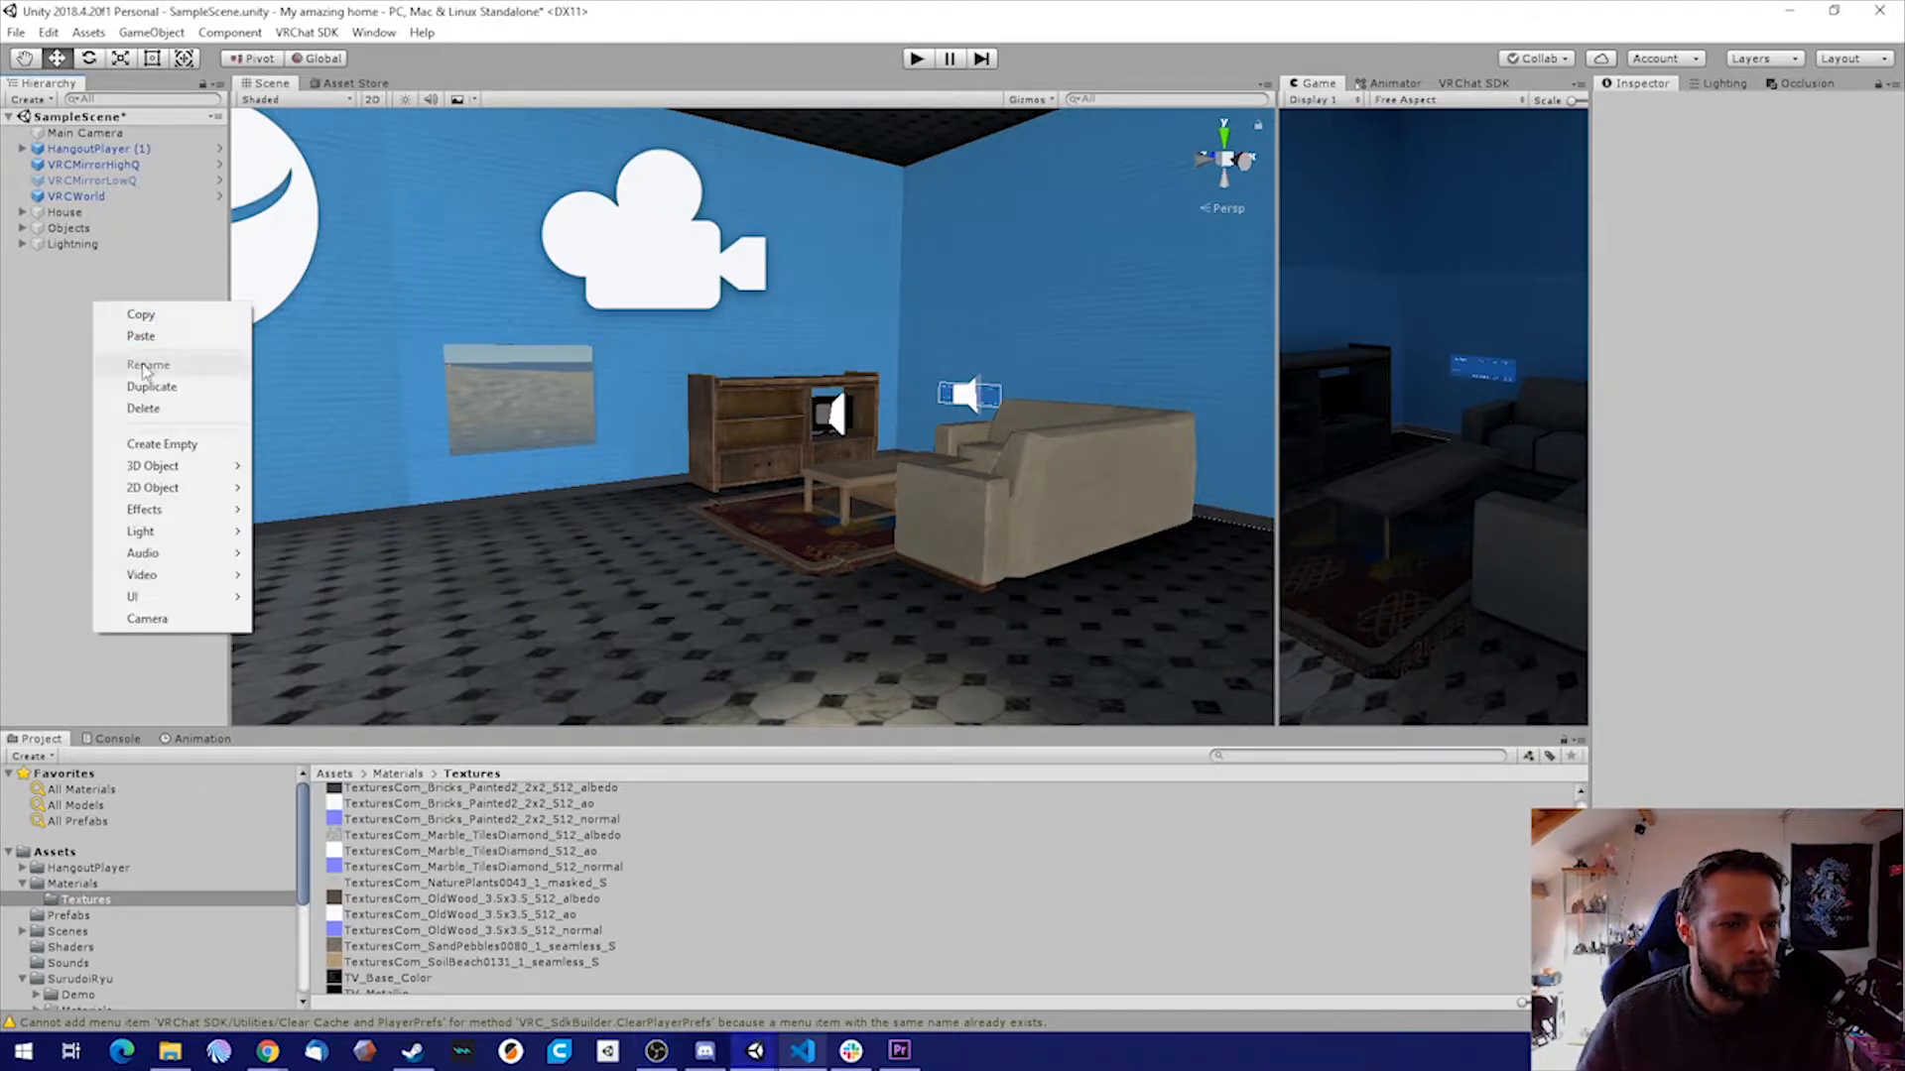
left_click(179, 448)
type("PostProce")
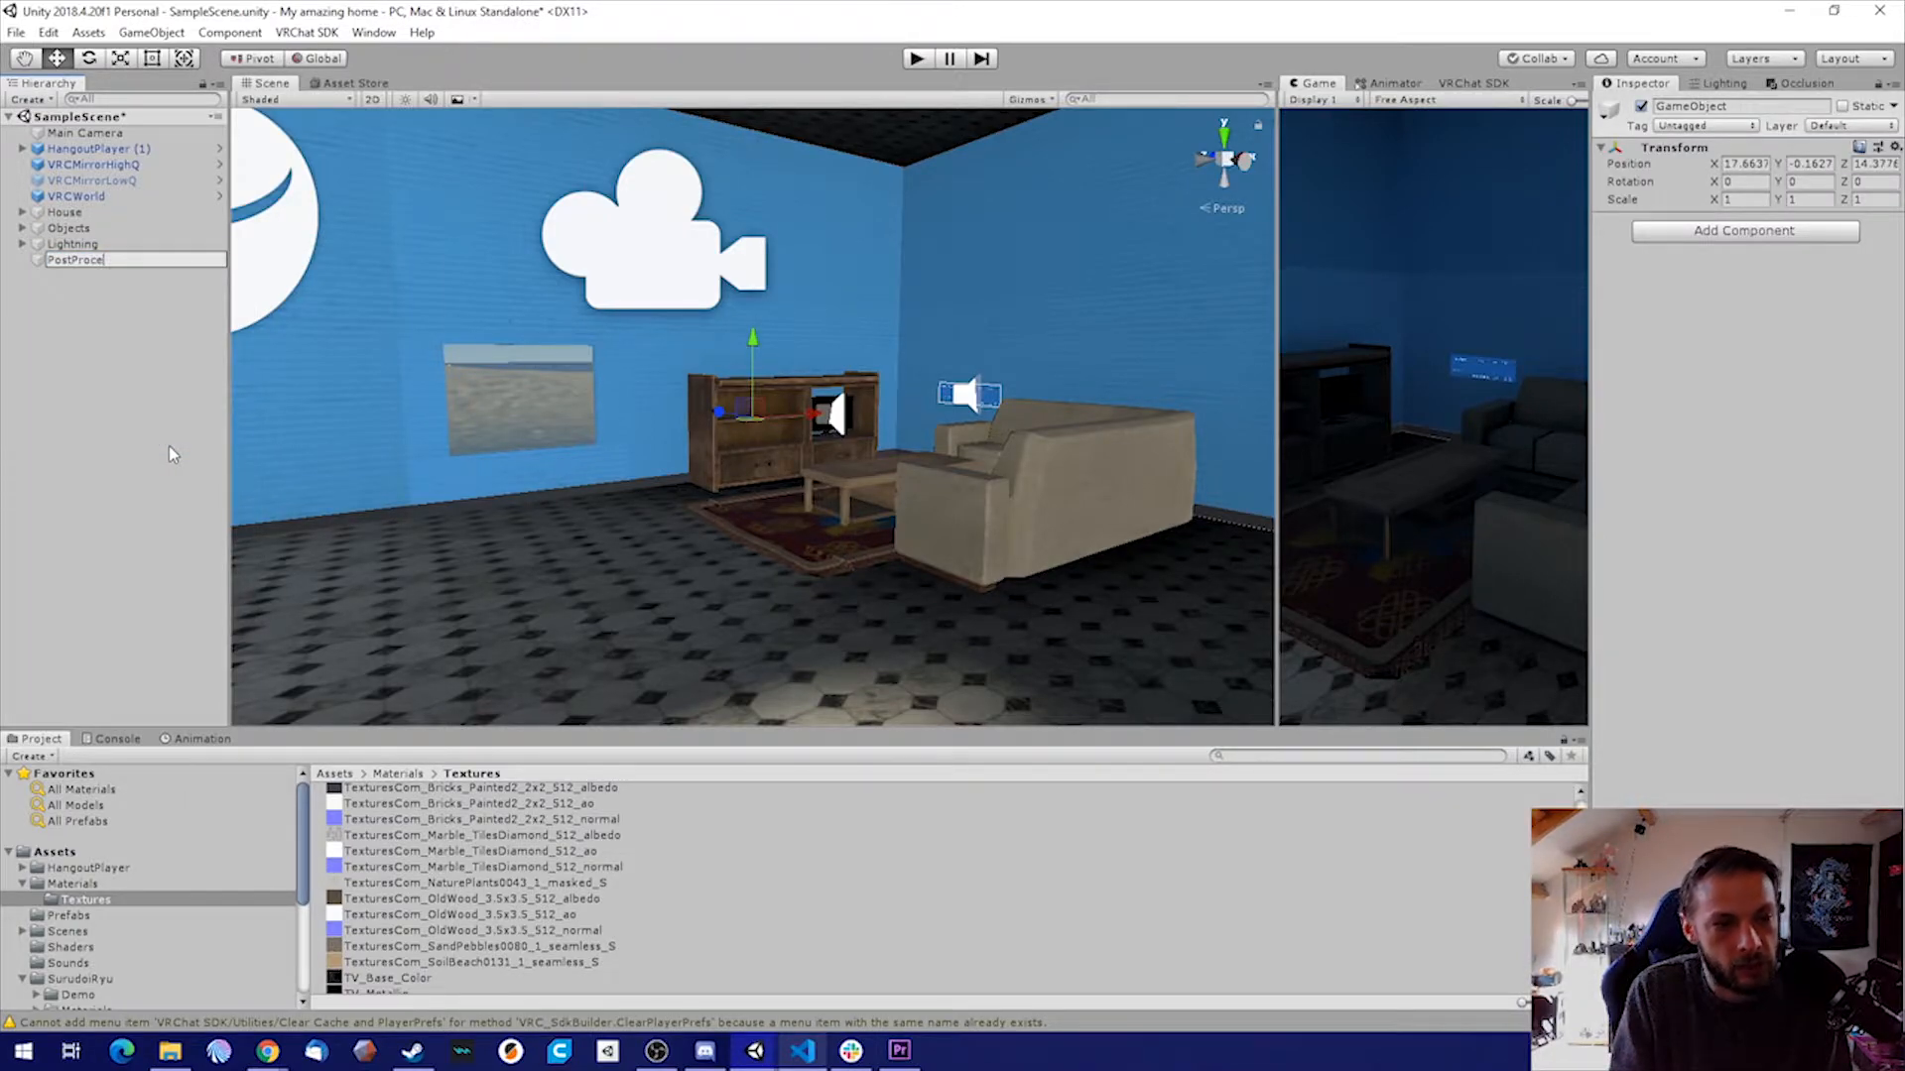
type("ssing")
key("Return")
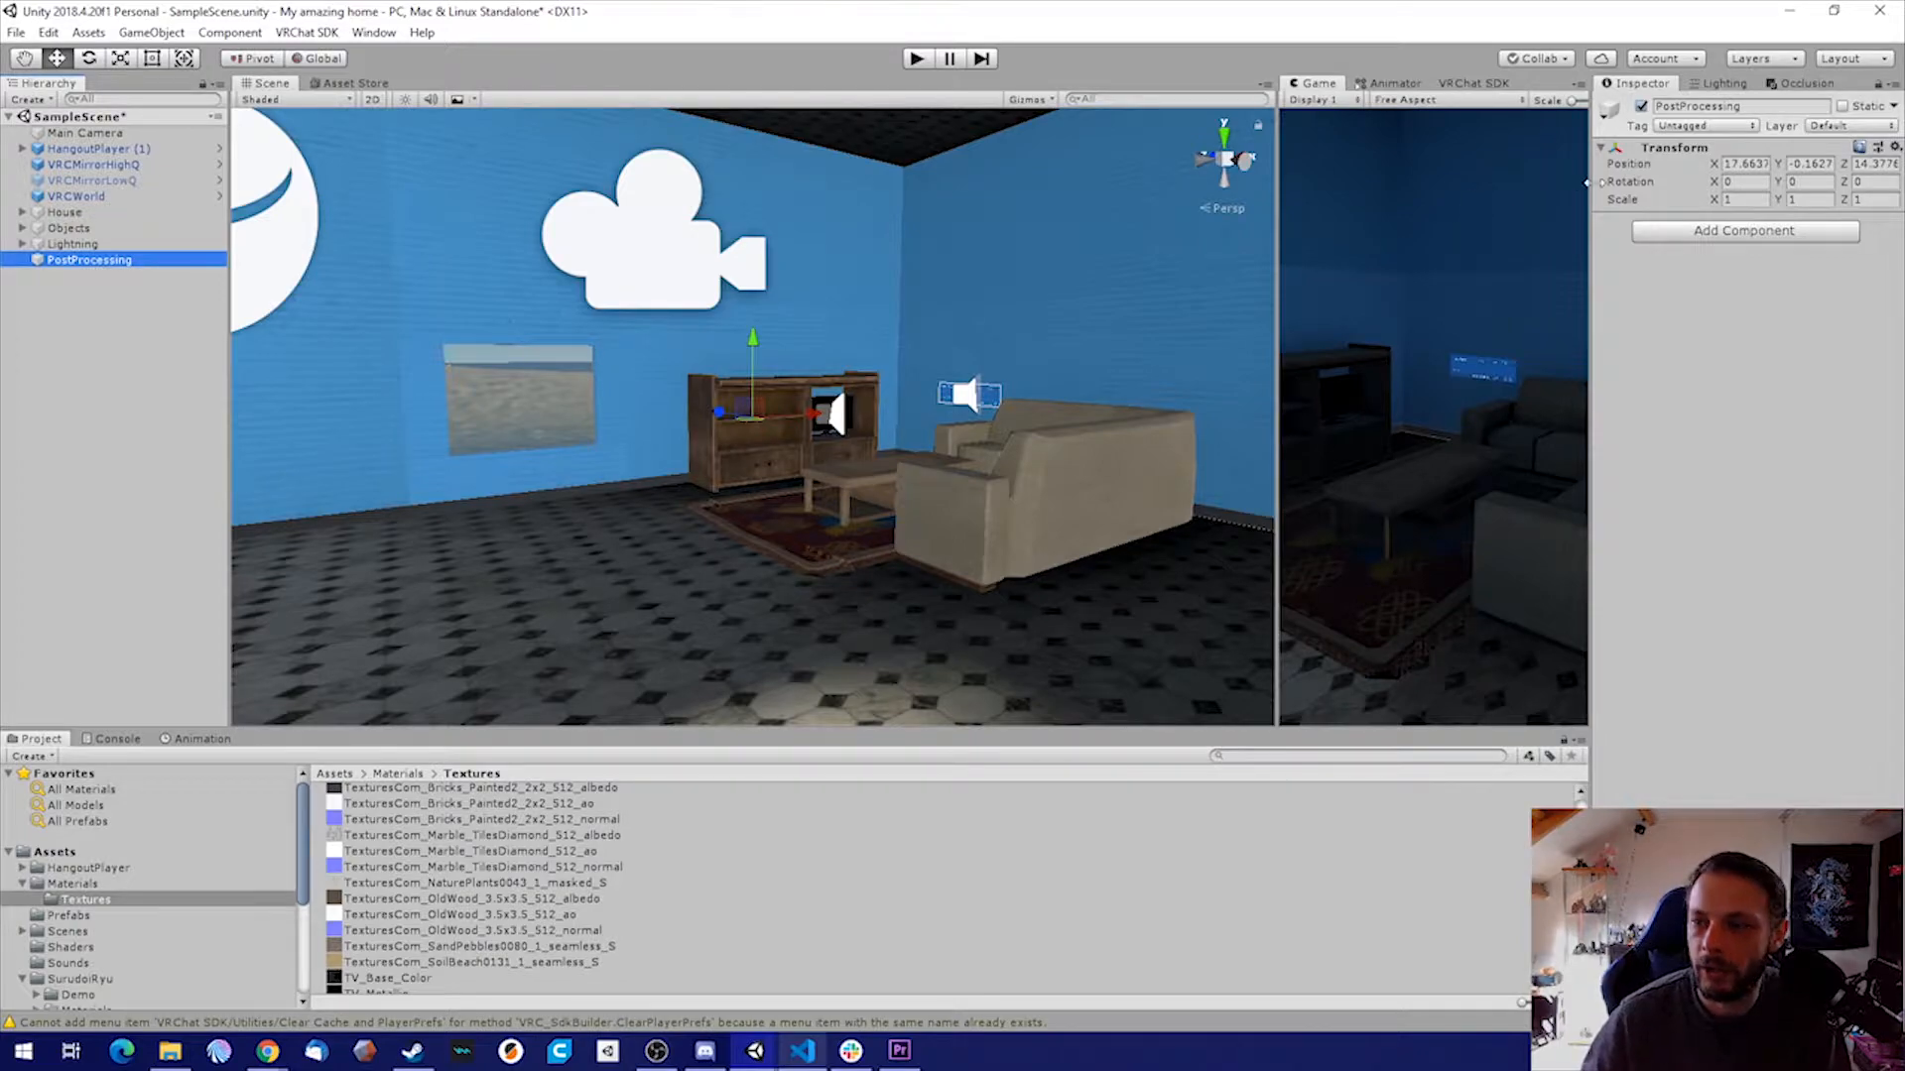
left_click(1869, 130)
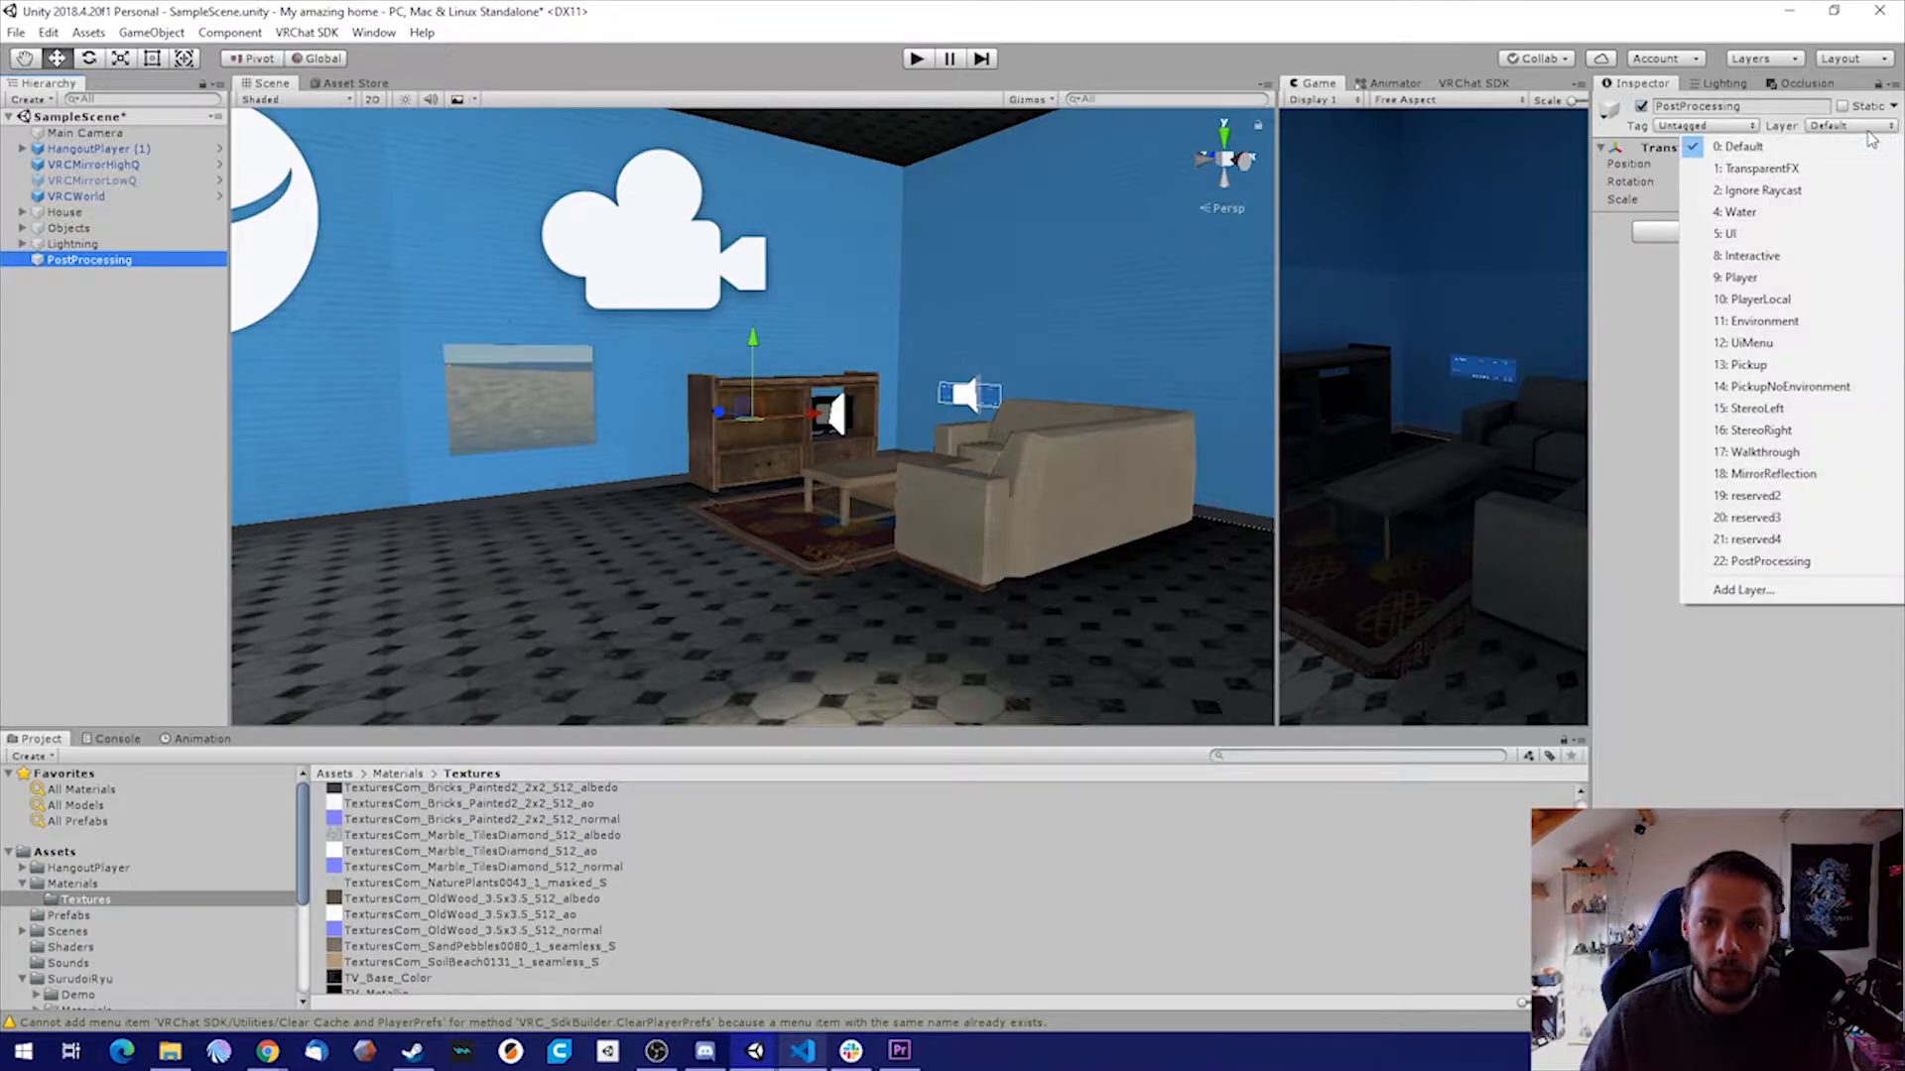
left_click(1769, 562)
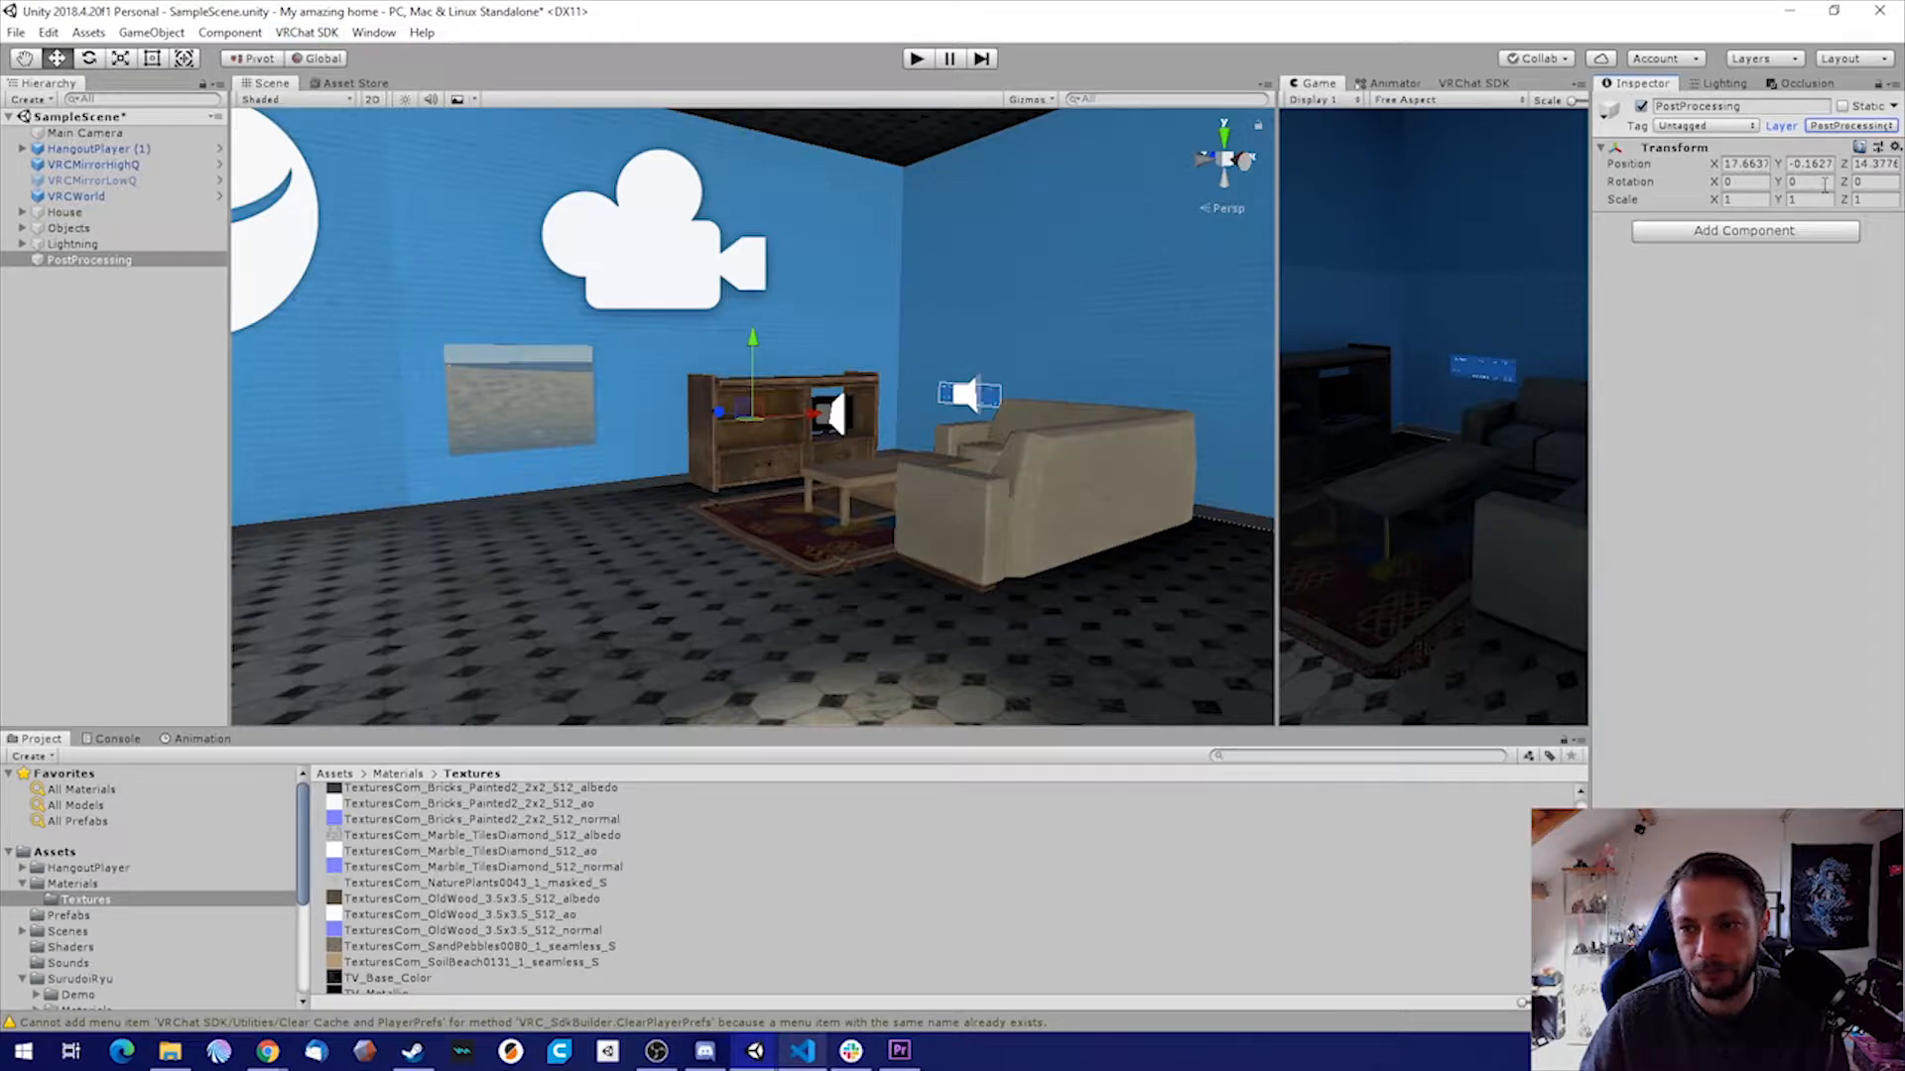
left_click(1749, 232)
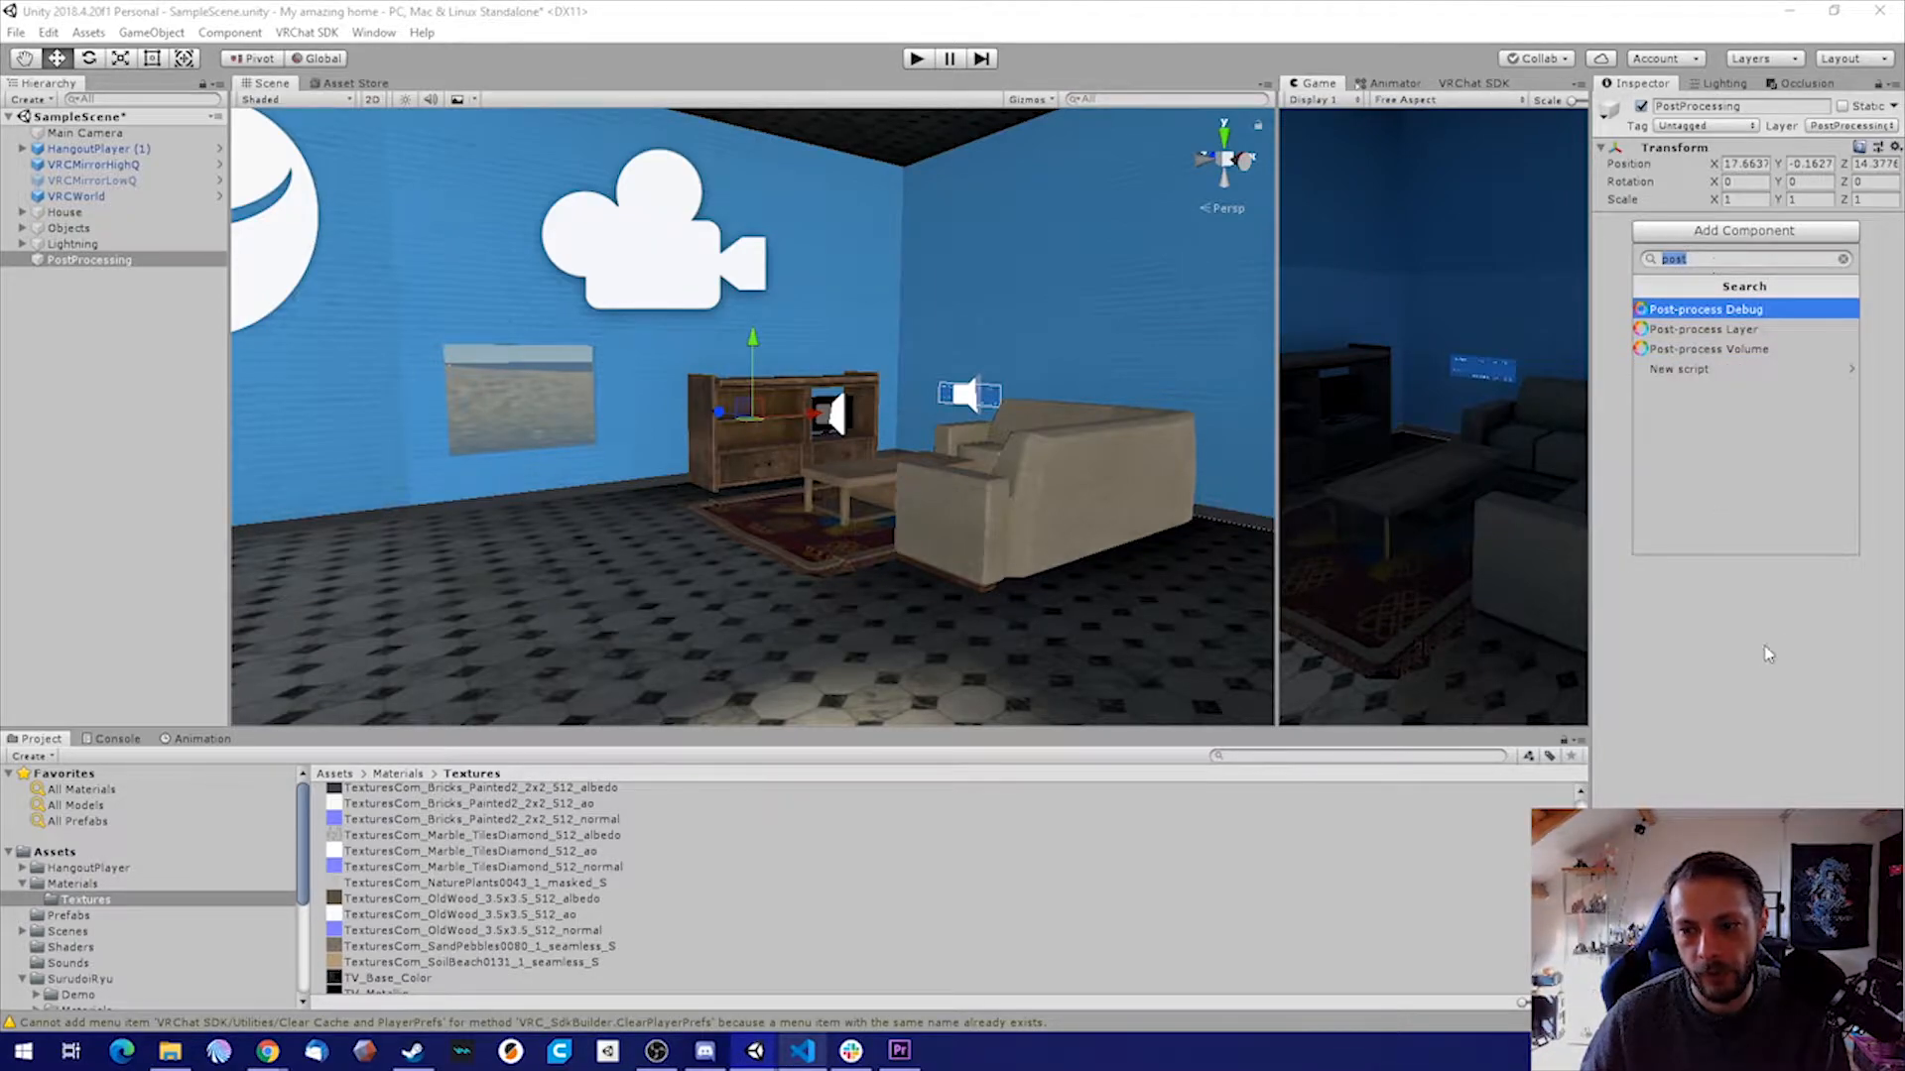
key("Down")
key("Down")
key("Down")
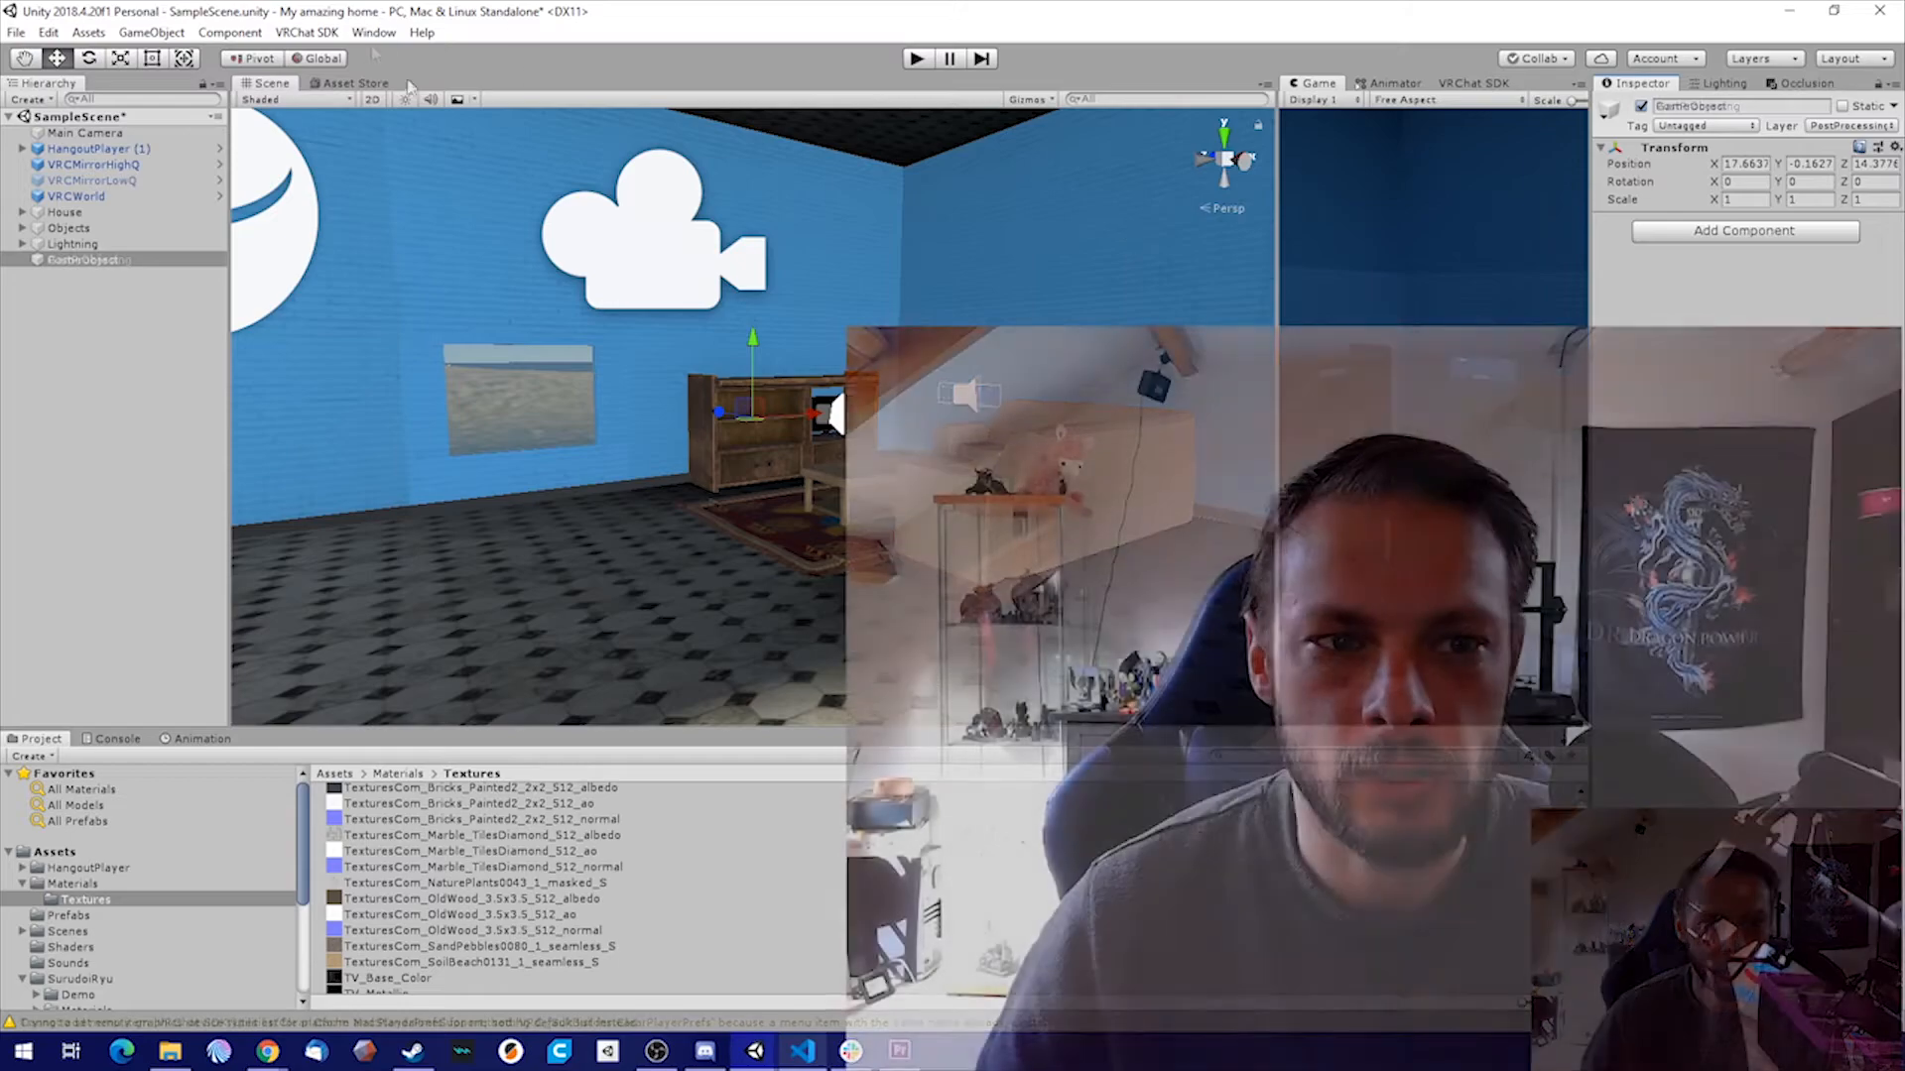
Install version 3.0.3 of the Post Processing package through the Package Manager, and close the package window
left_click(374, 33)
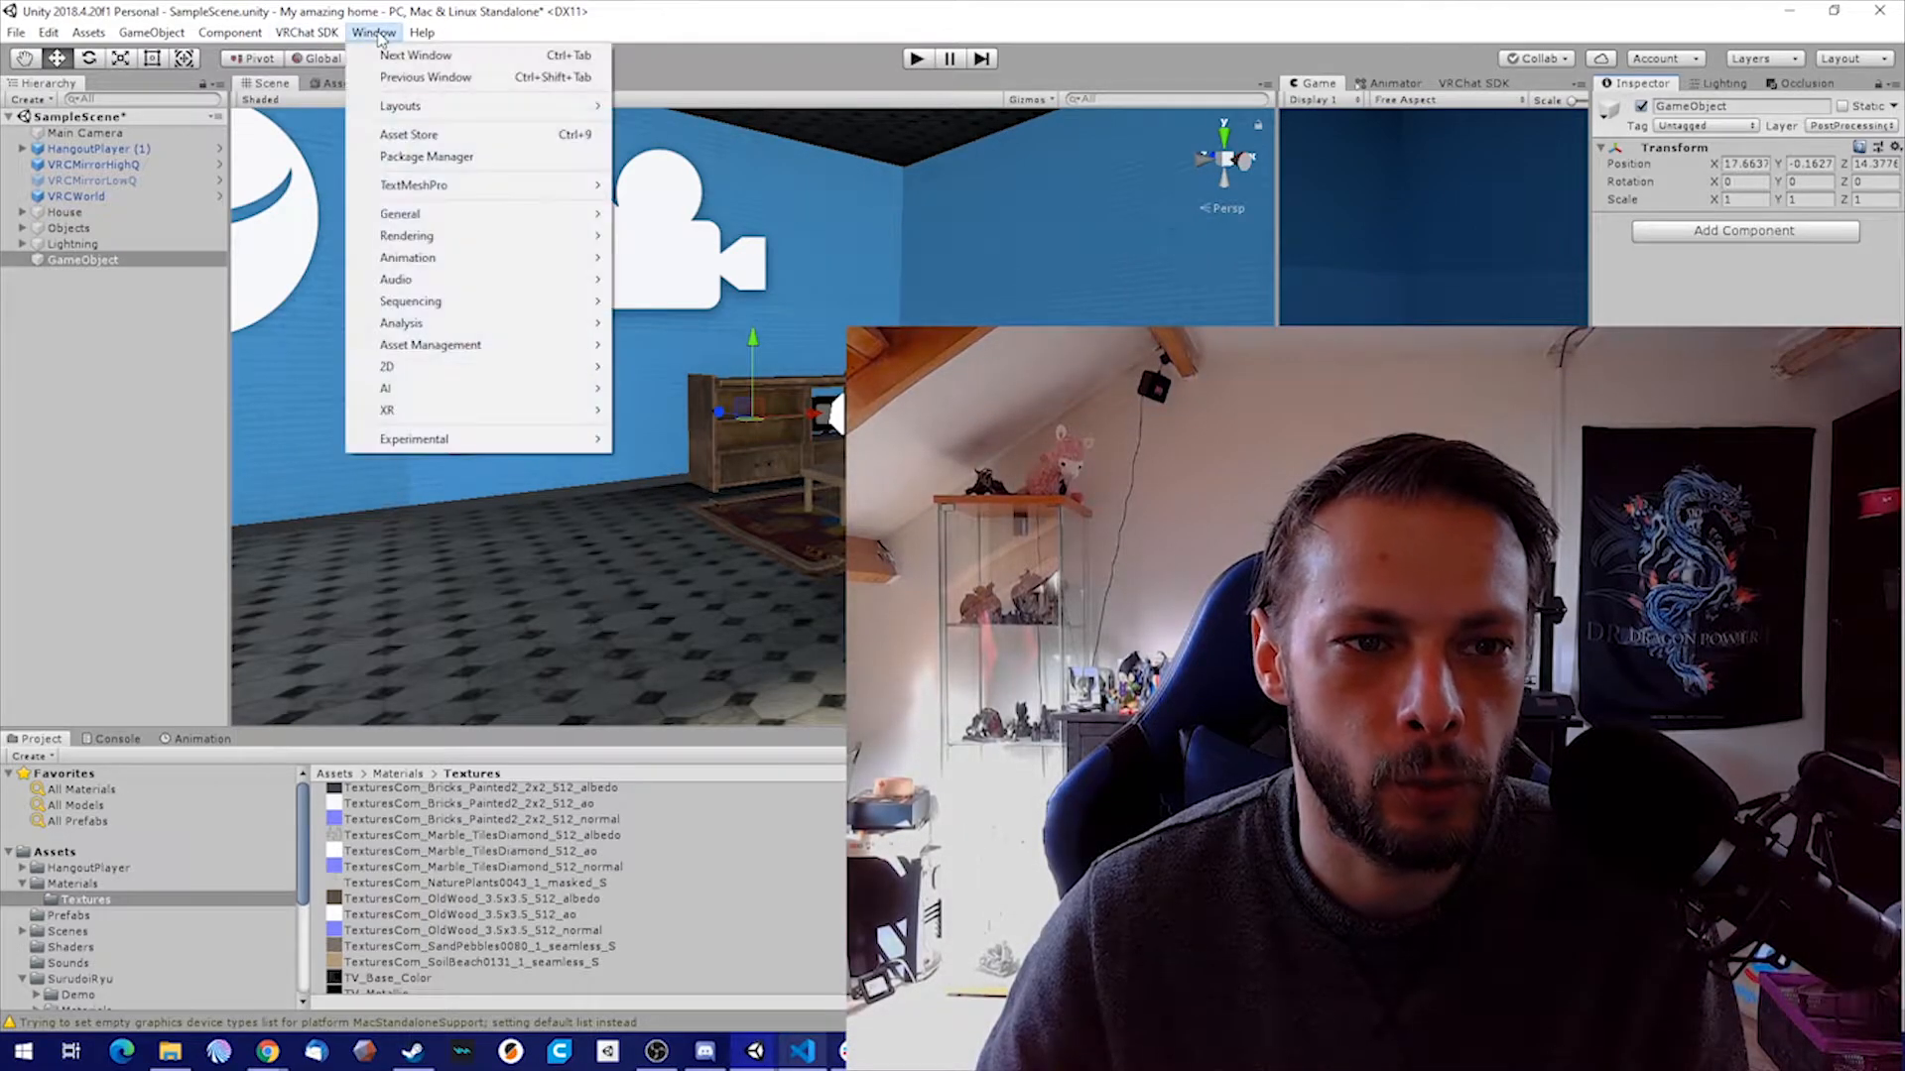
left_click(436, 159)
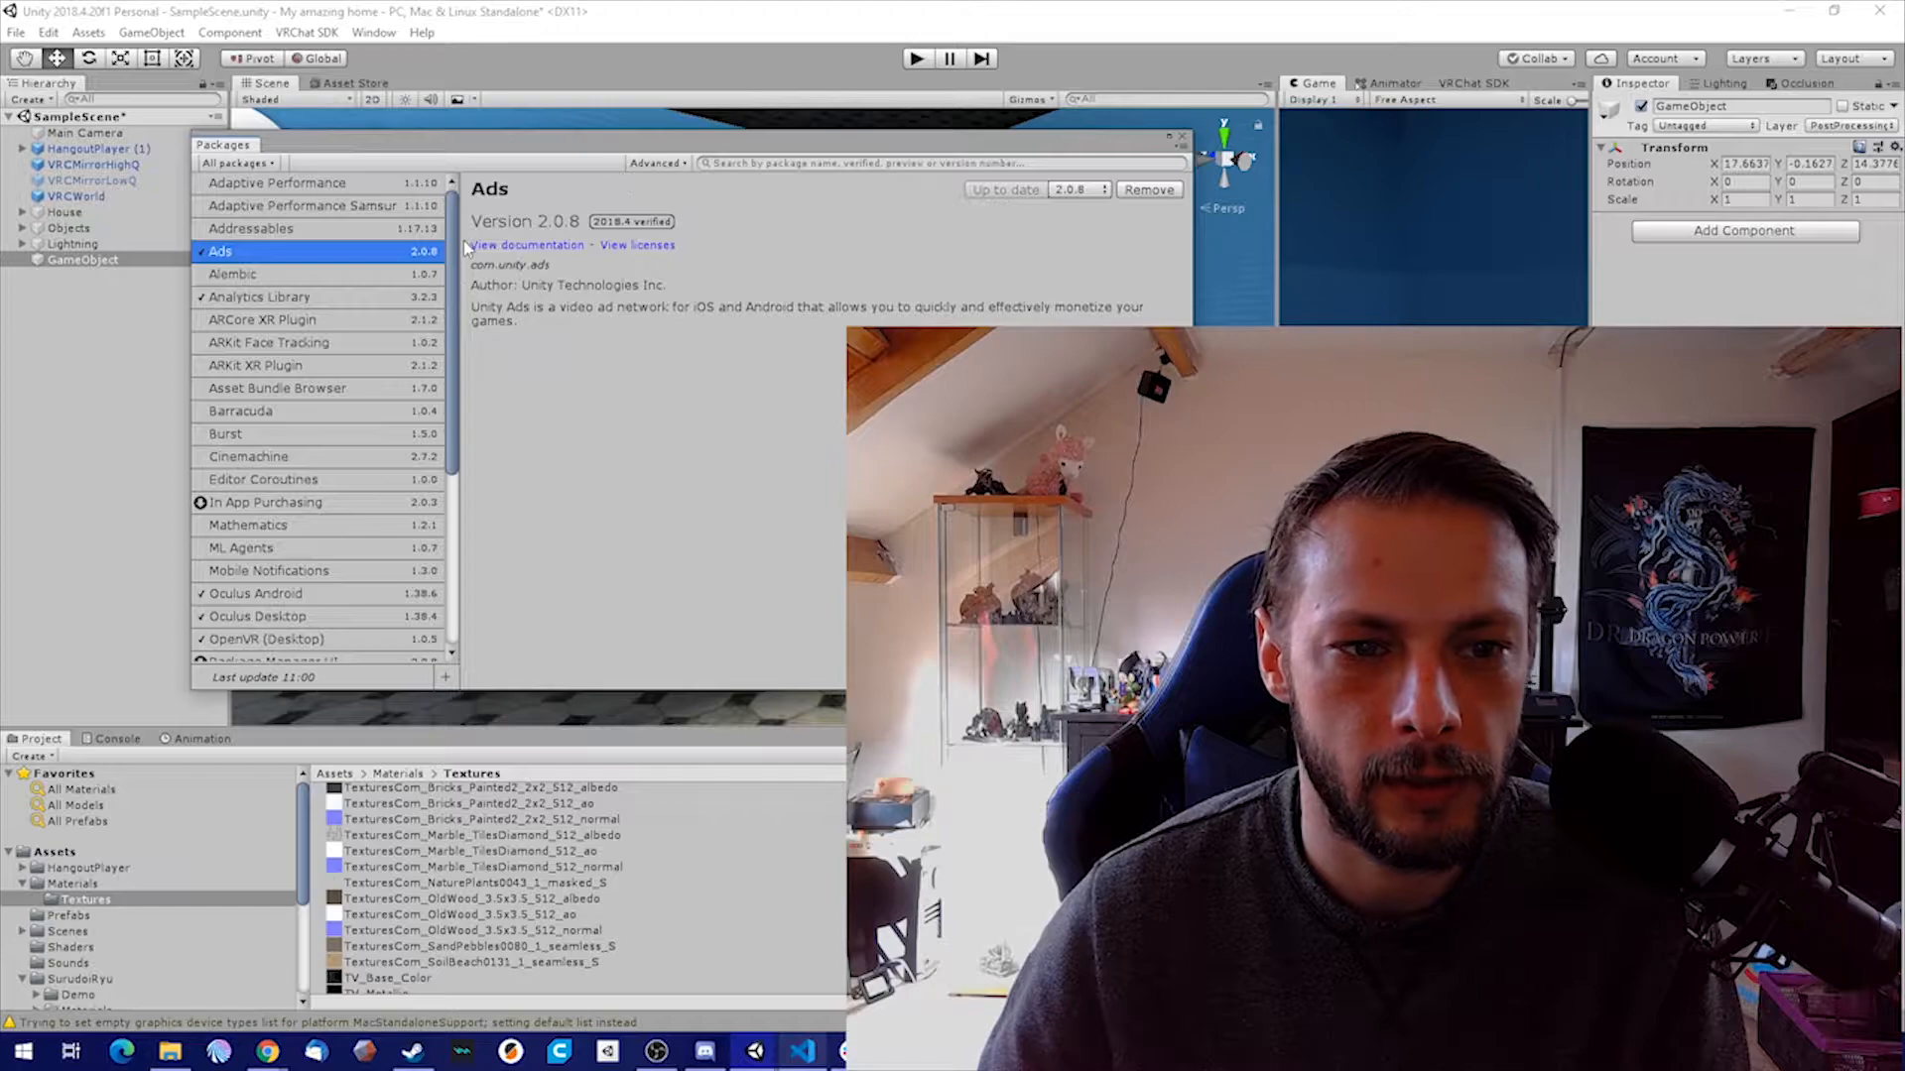
left_click_drag(453, 250, 460, 437)
left_click(248, 424)
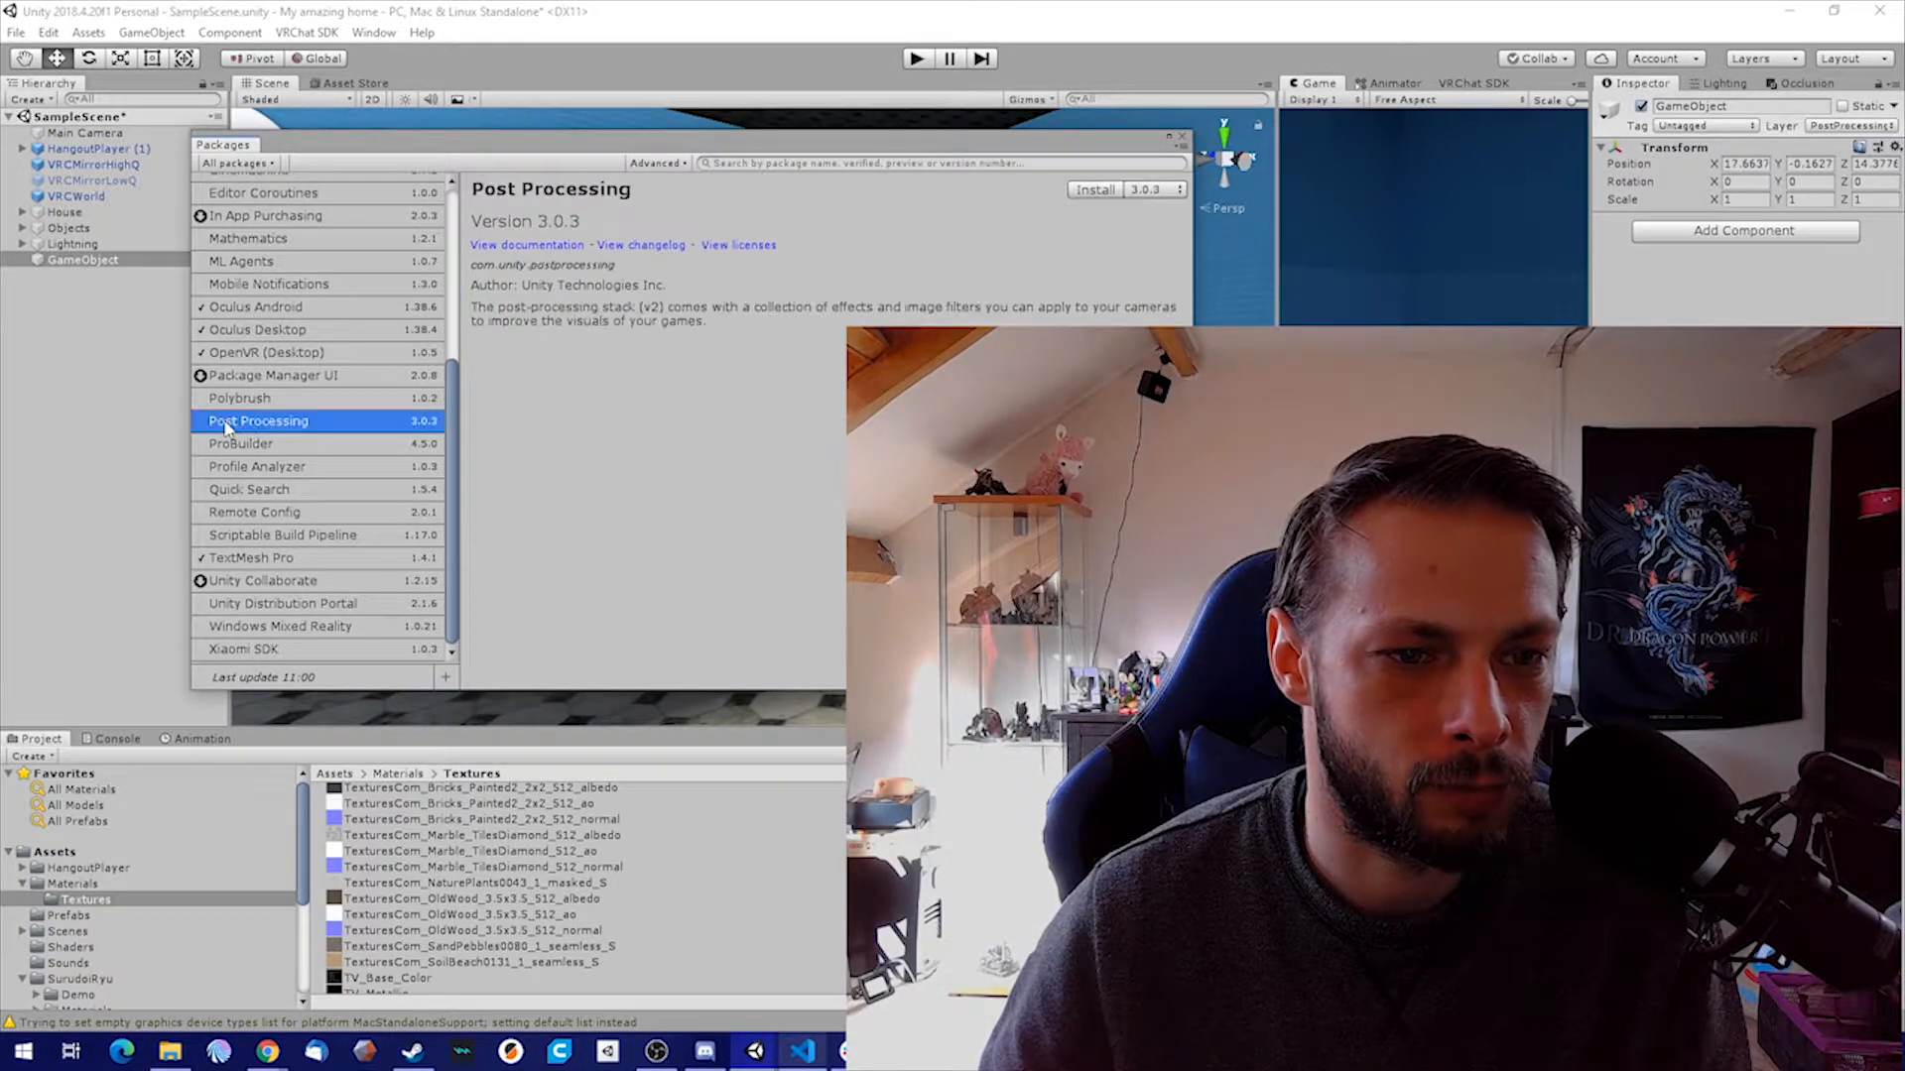
left_click(1094, 190)
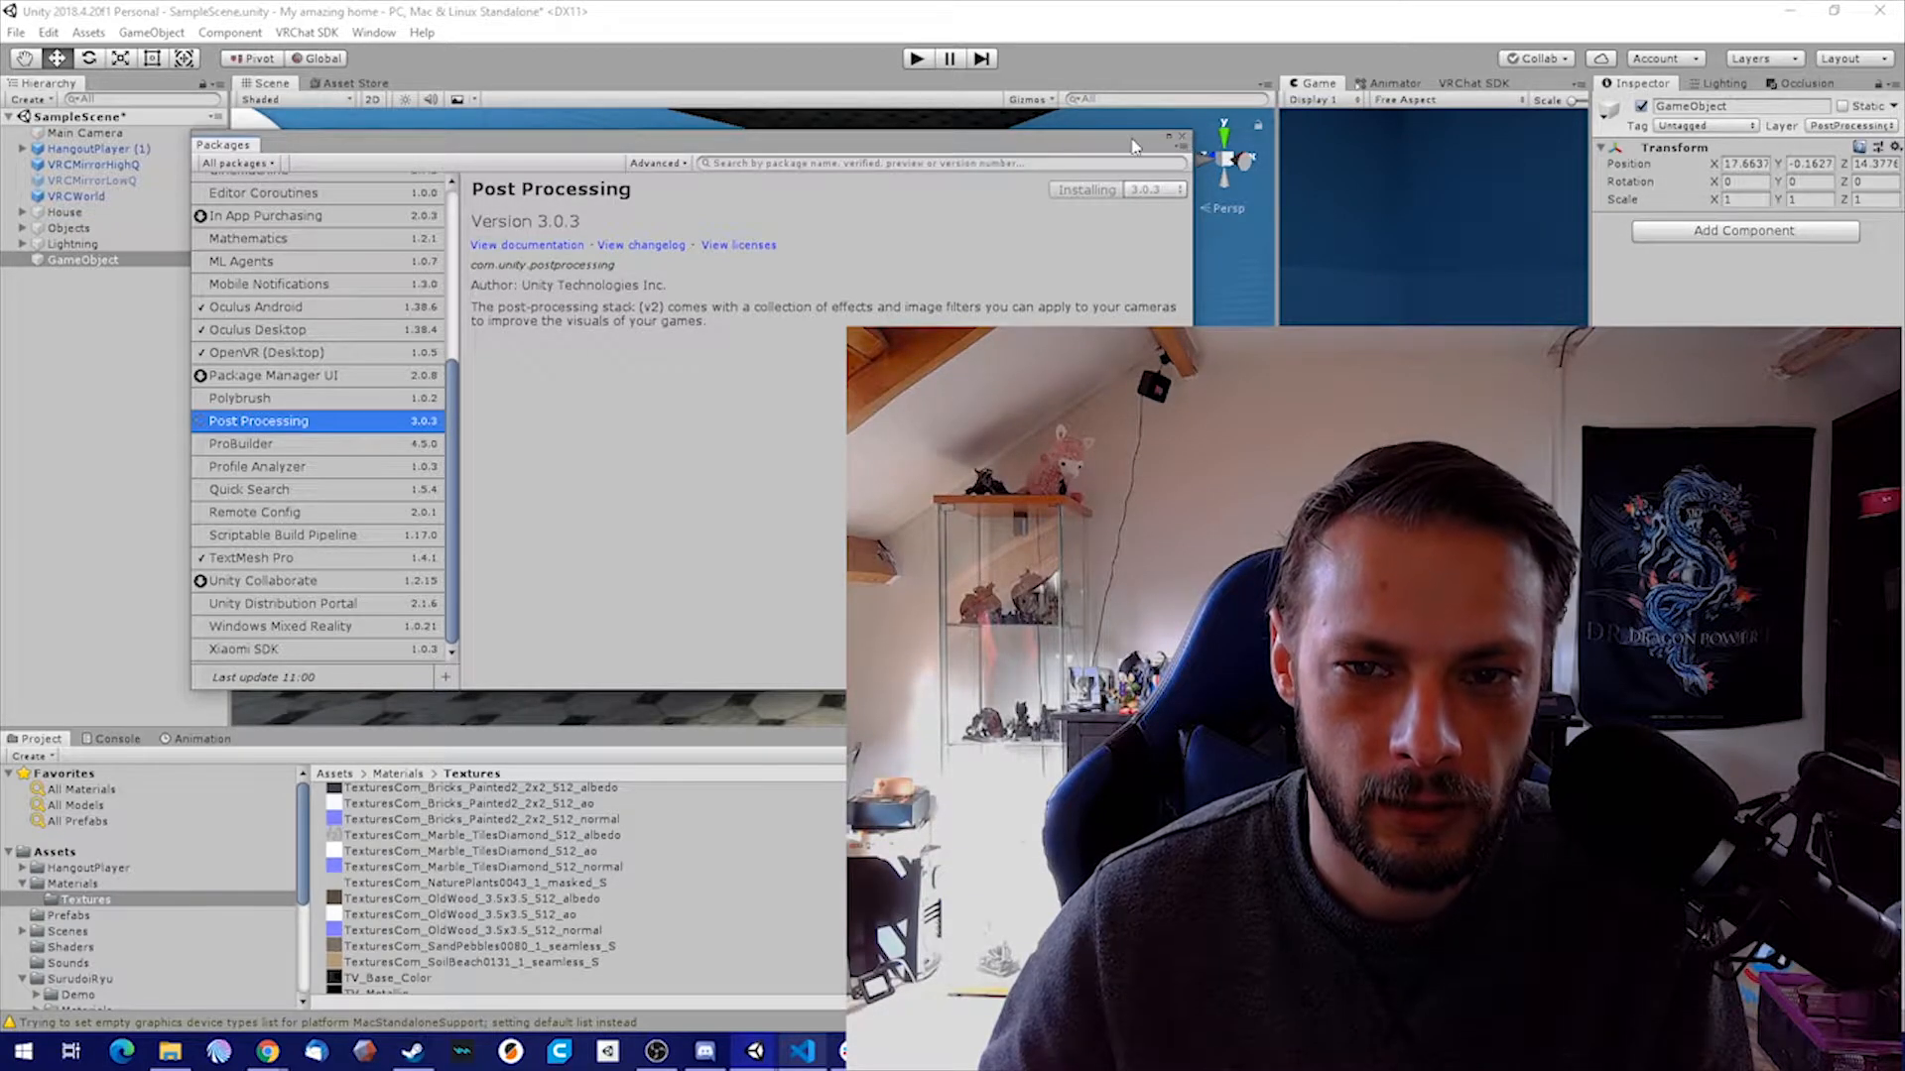
mouse_move(1108, 140)
left_mouse_down()
mouse_move(1143, 149)
mouse_move(1128, 127)
left_mouse_up()
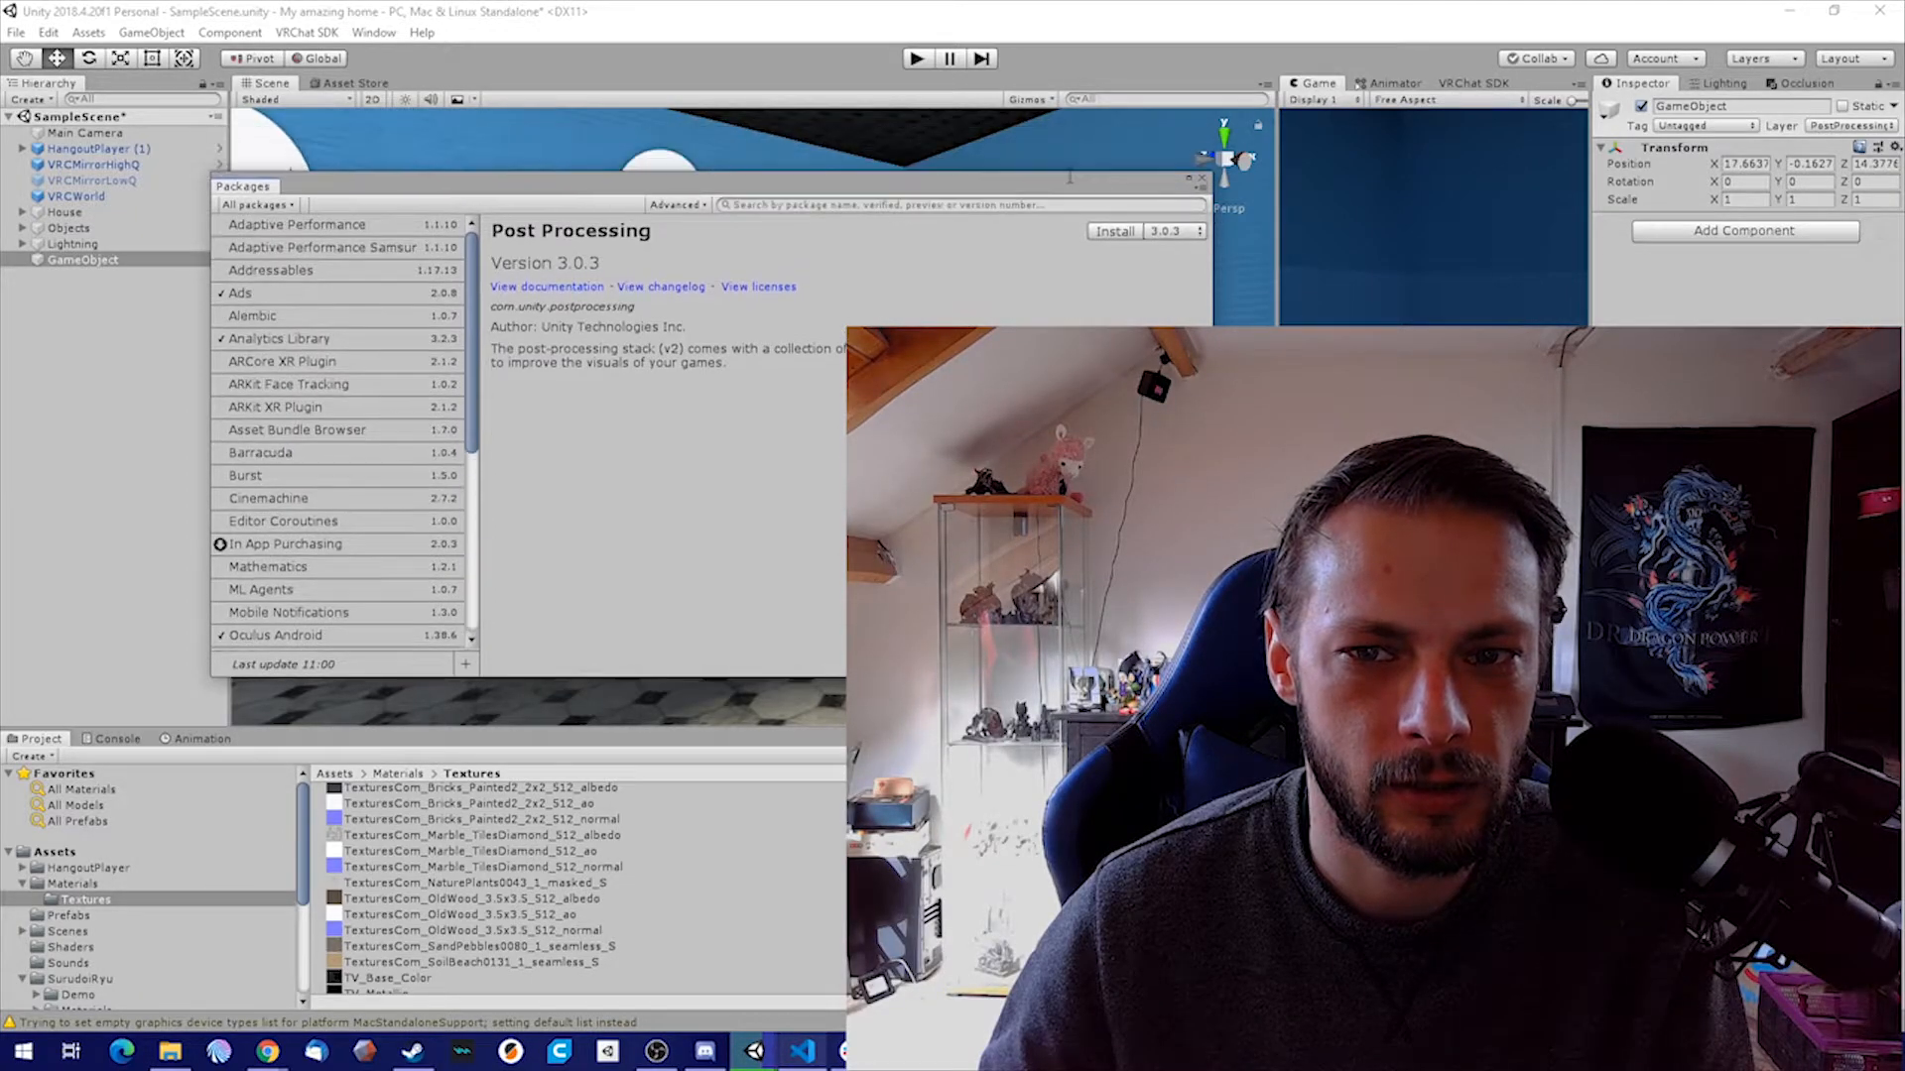
left_click_drag(1097, 135, 729, 184)
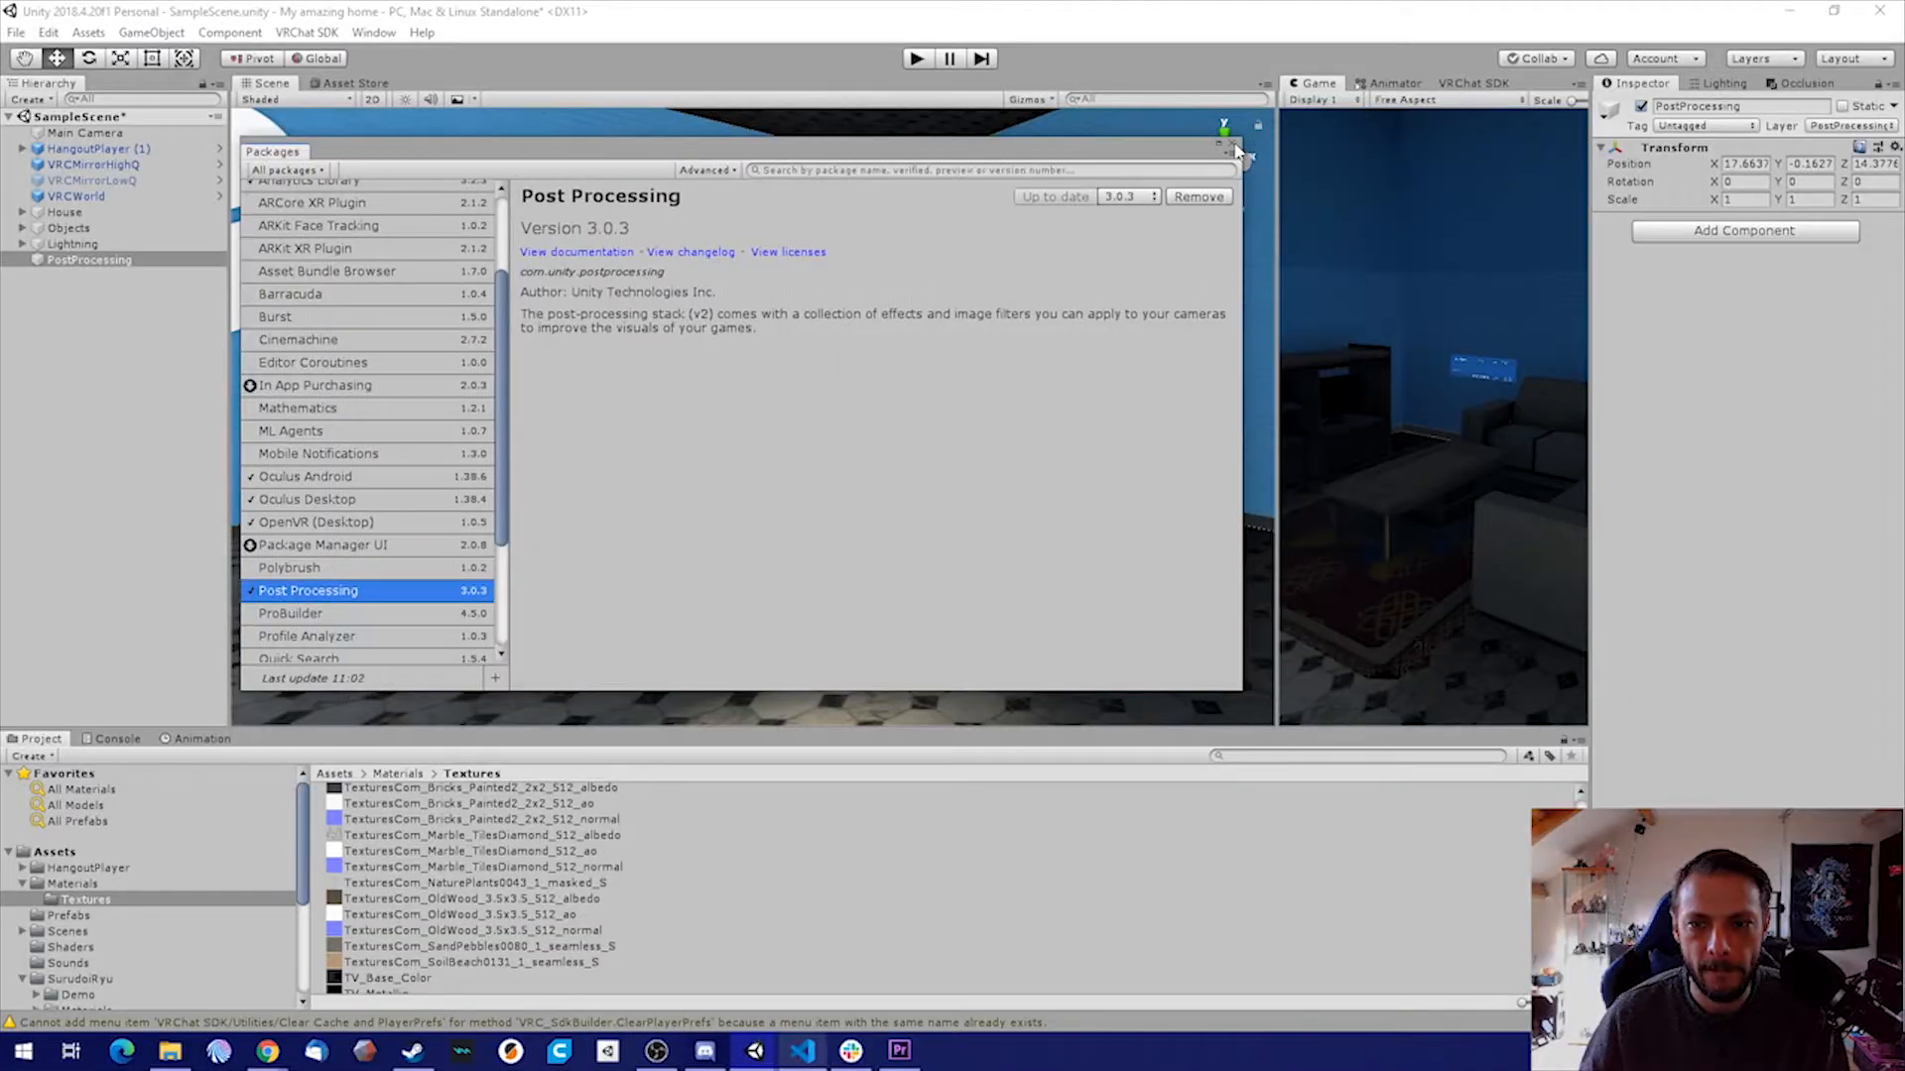
left_click(1233, 148)
Add a Post-process Volume component to the PostProcessing object, set as global and with a new profile
left_click(1743, 230)
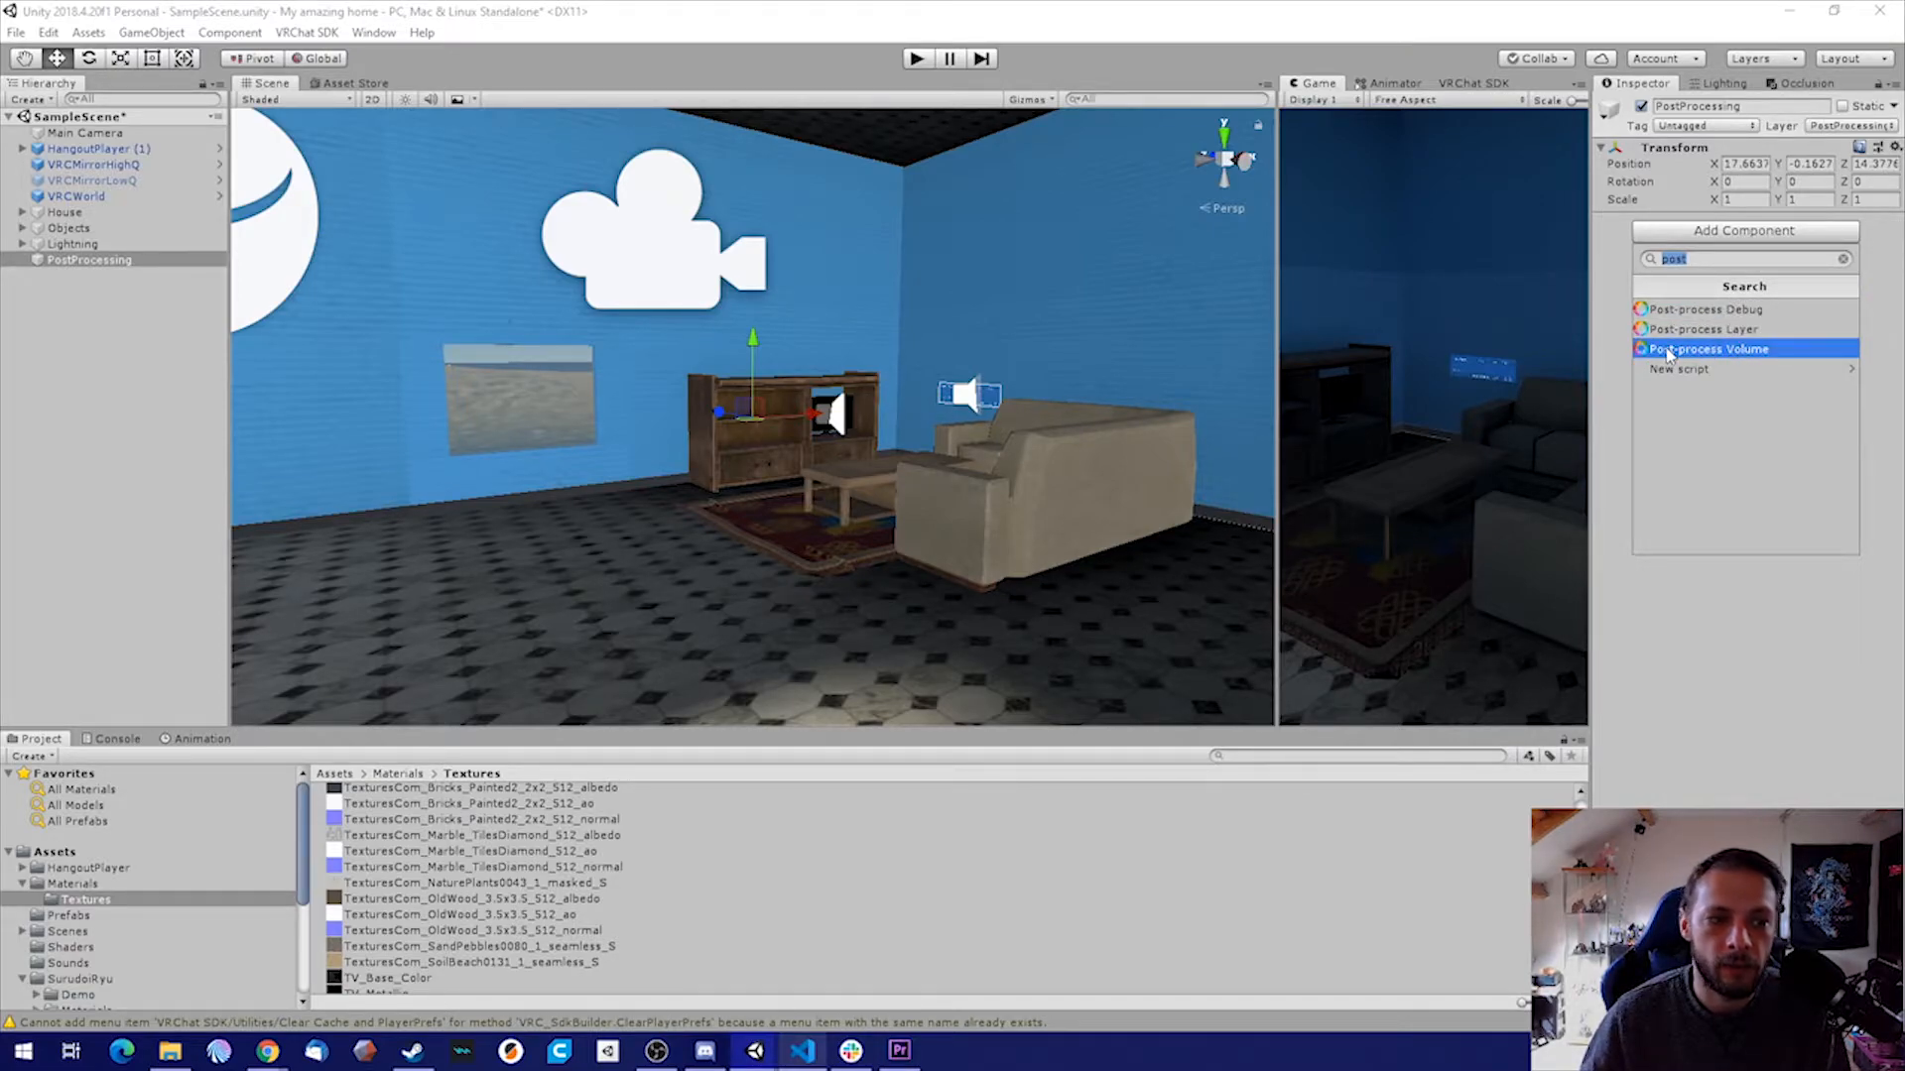
left_click(1739, 357)
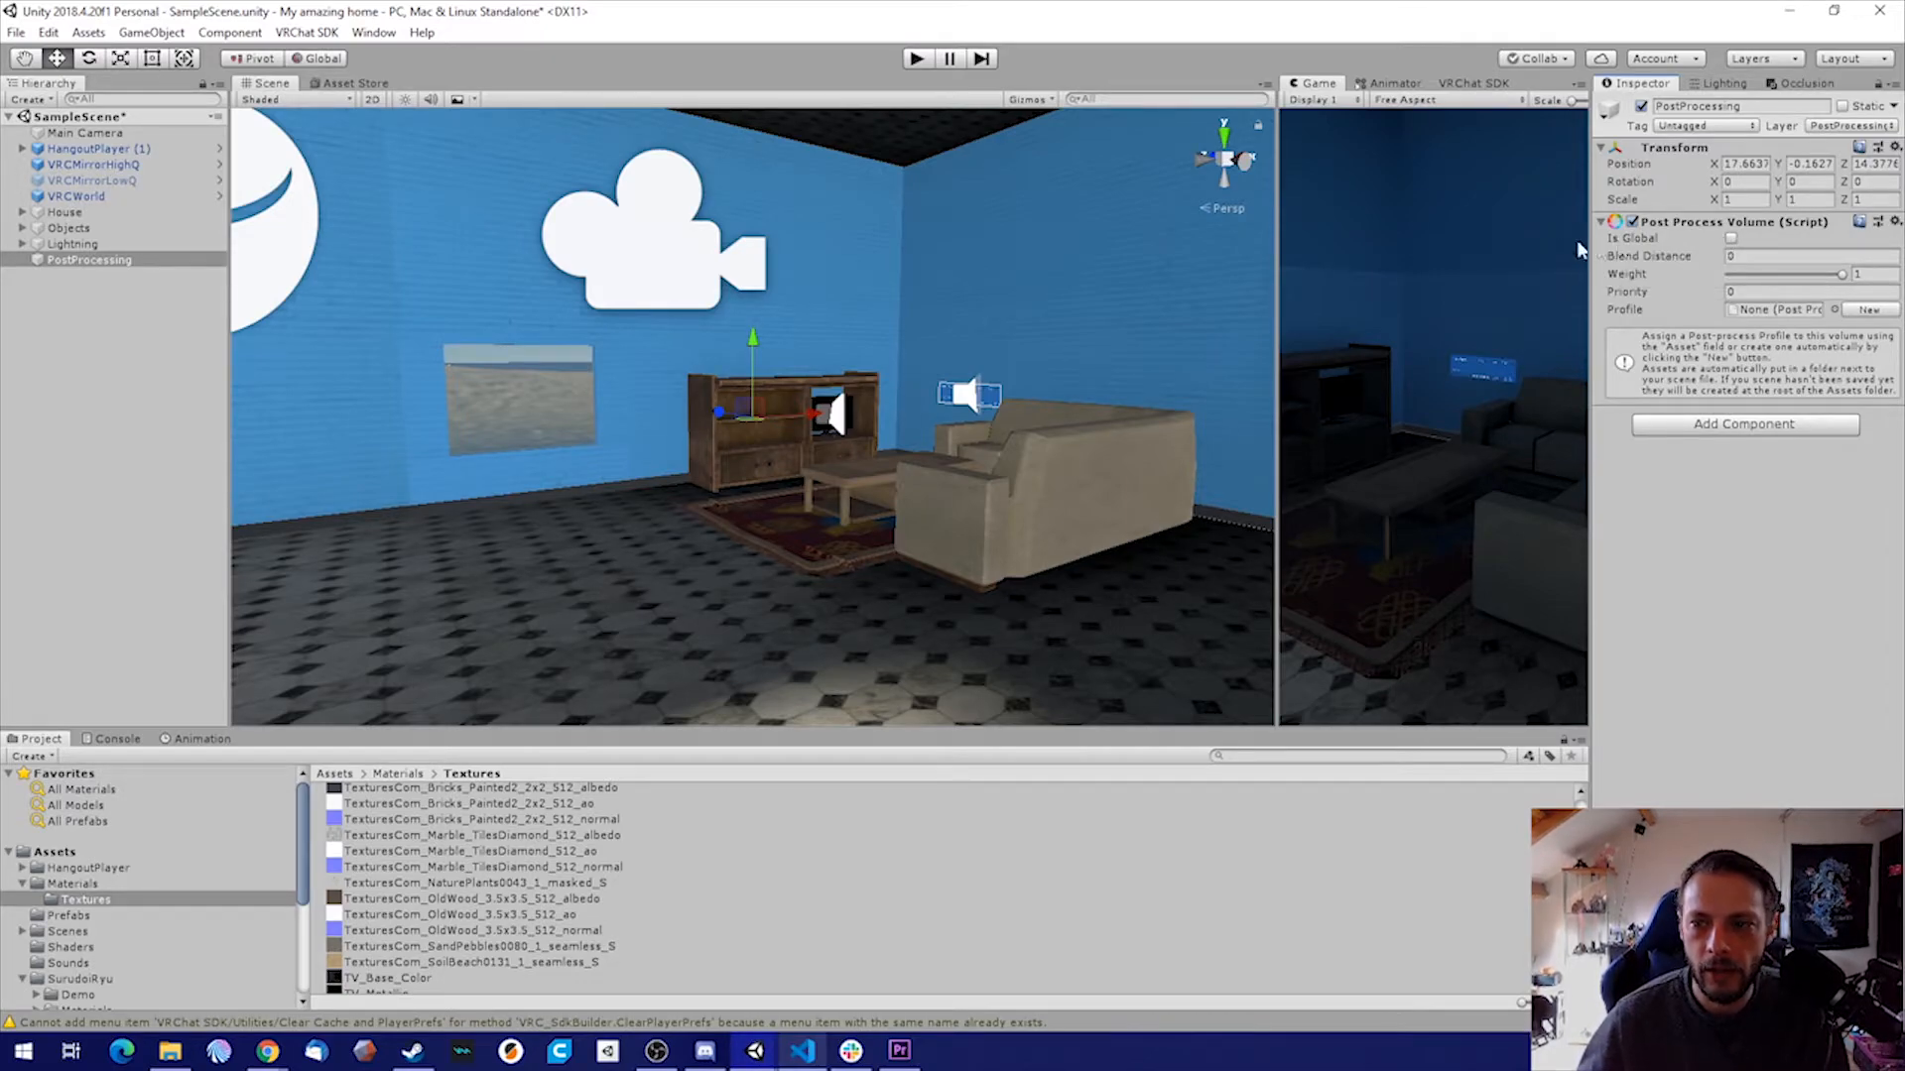
left_click(1731, 239)
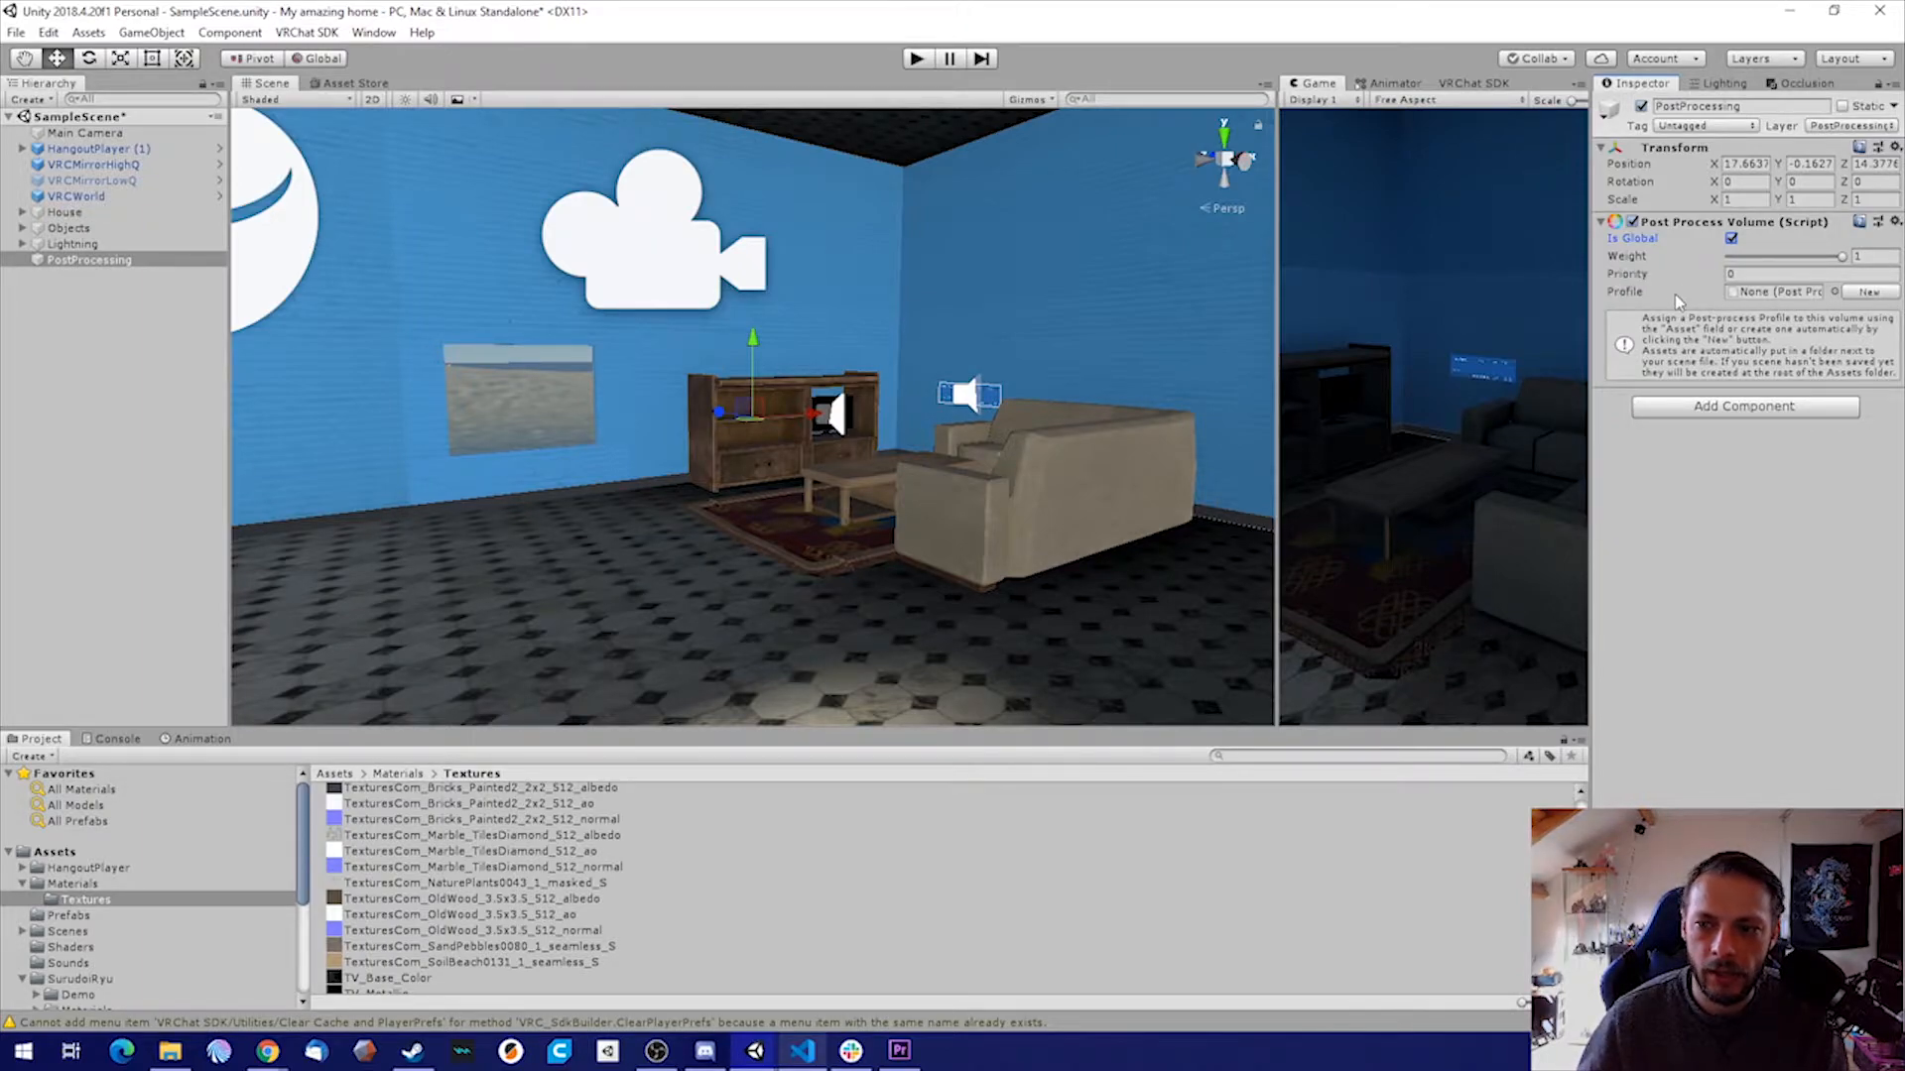
left_click(1869, 298)
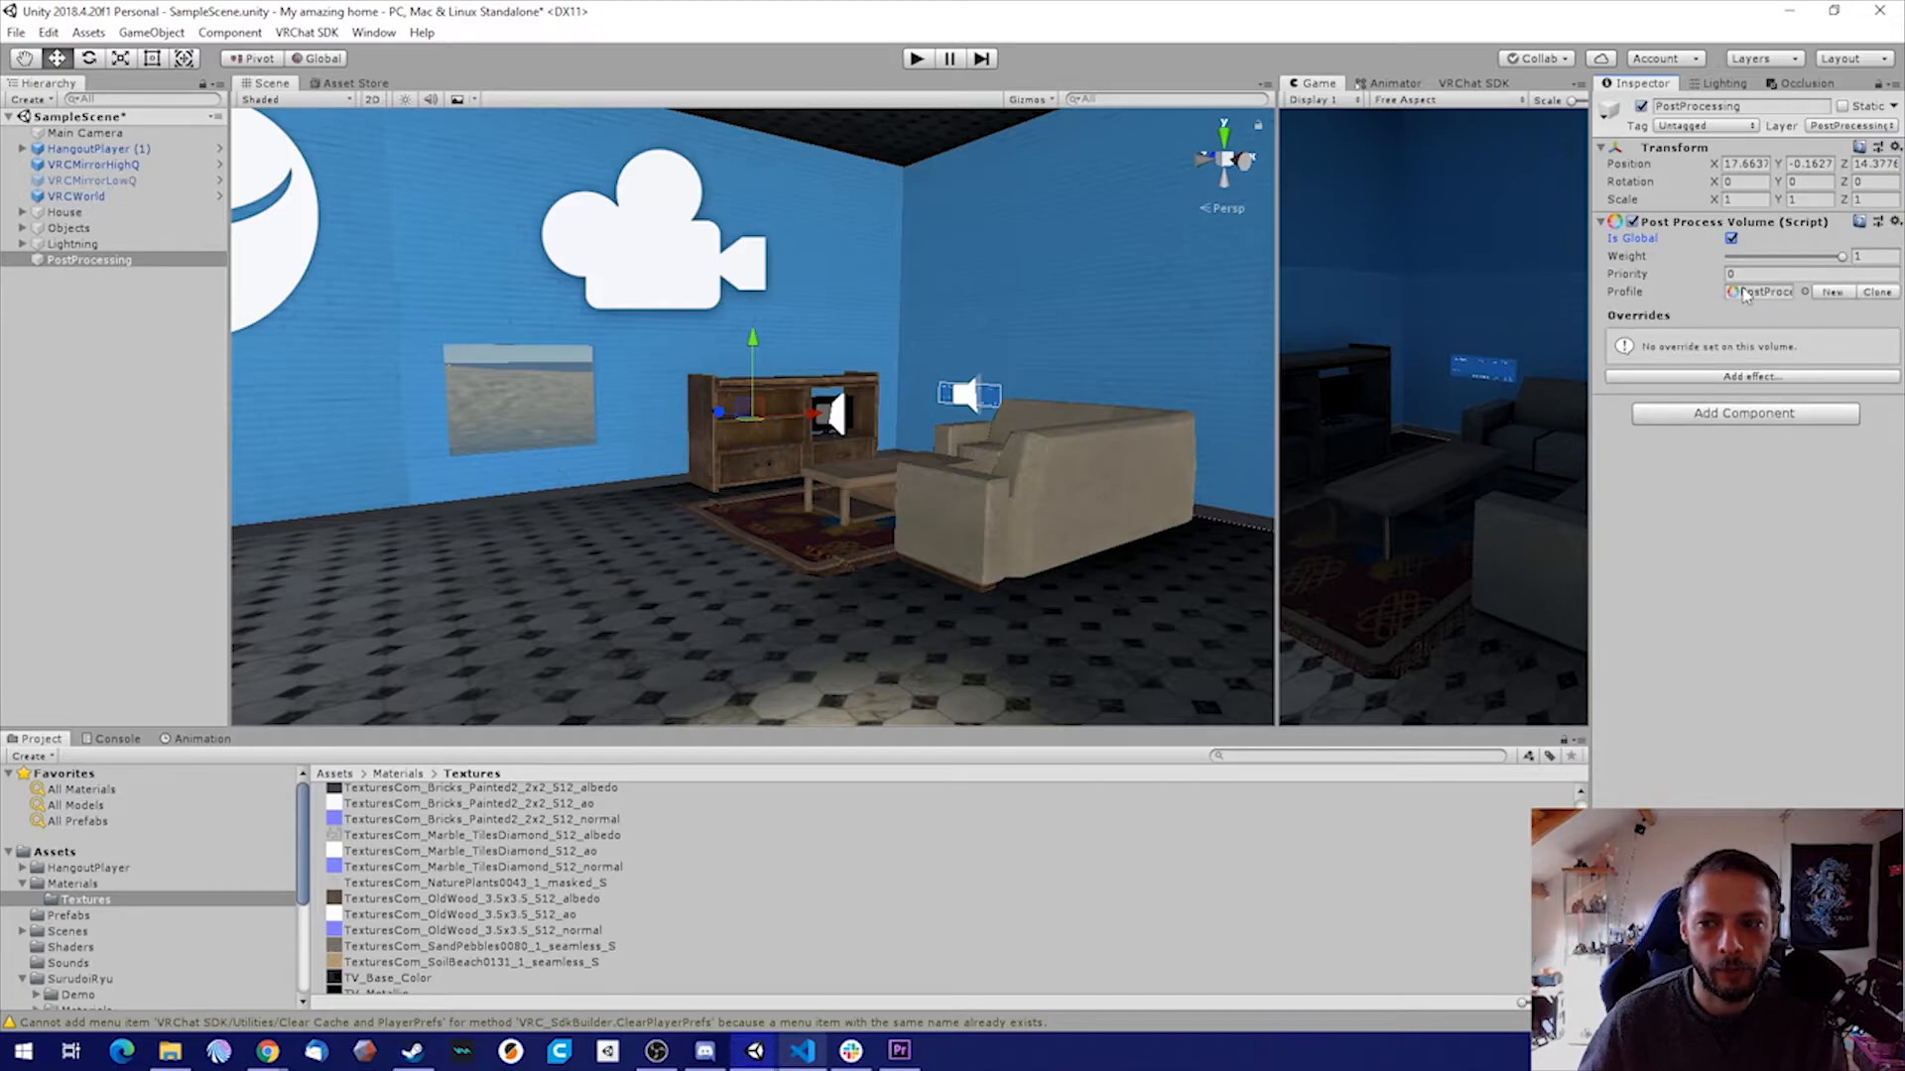
Add a Bloom effect to the post-process volume, with its Intensity override set to 1.5 and Fast Mode enabled
left_click(1751, 378)
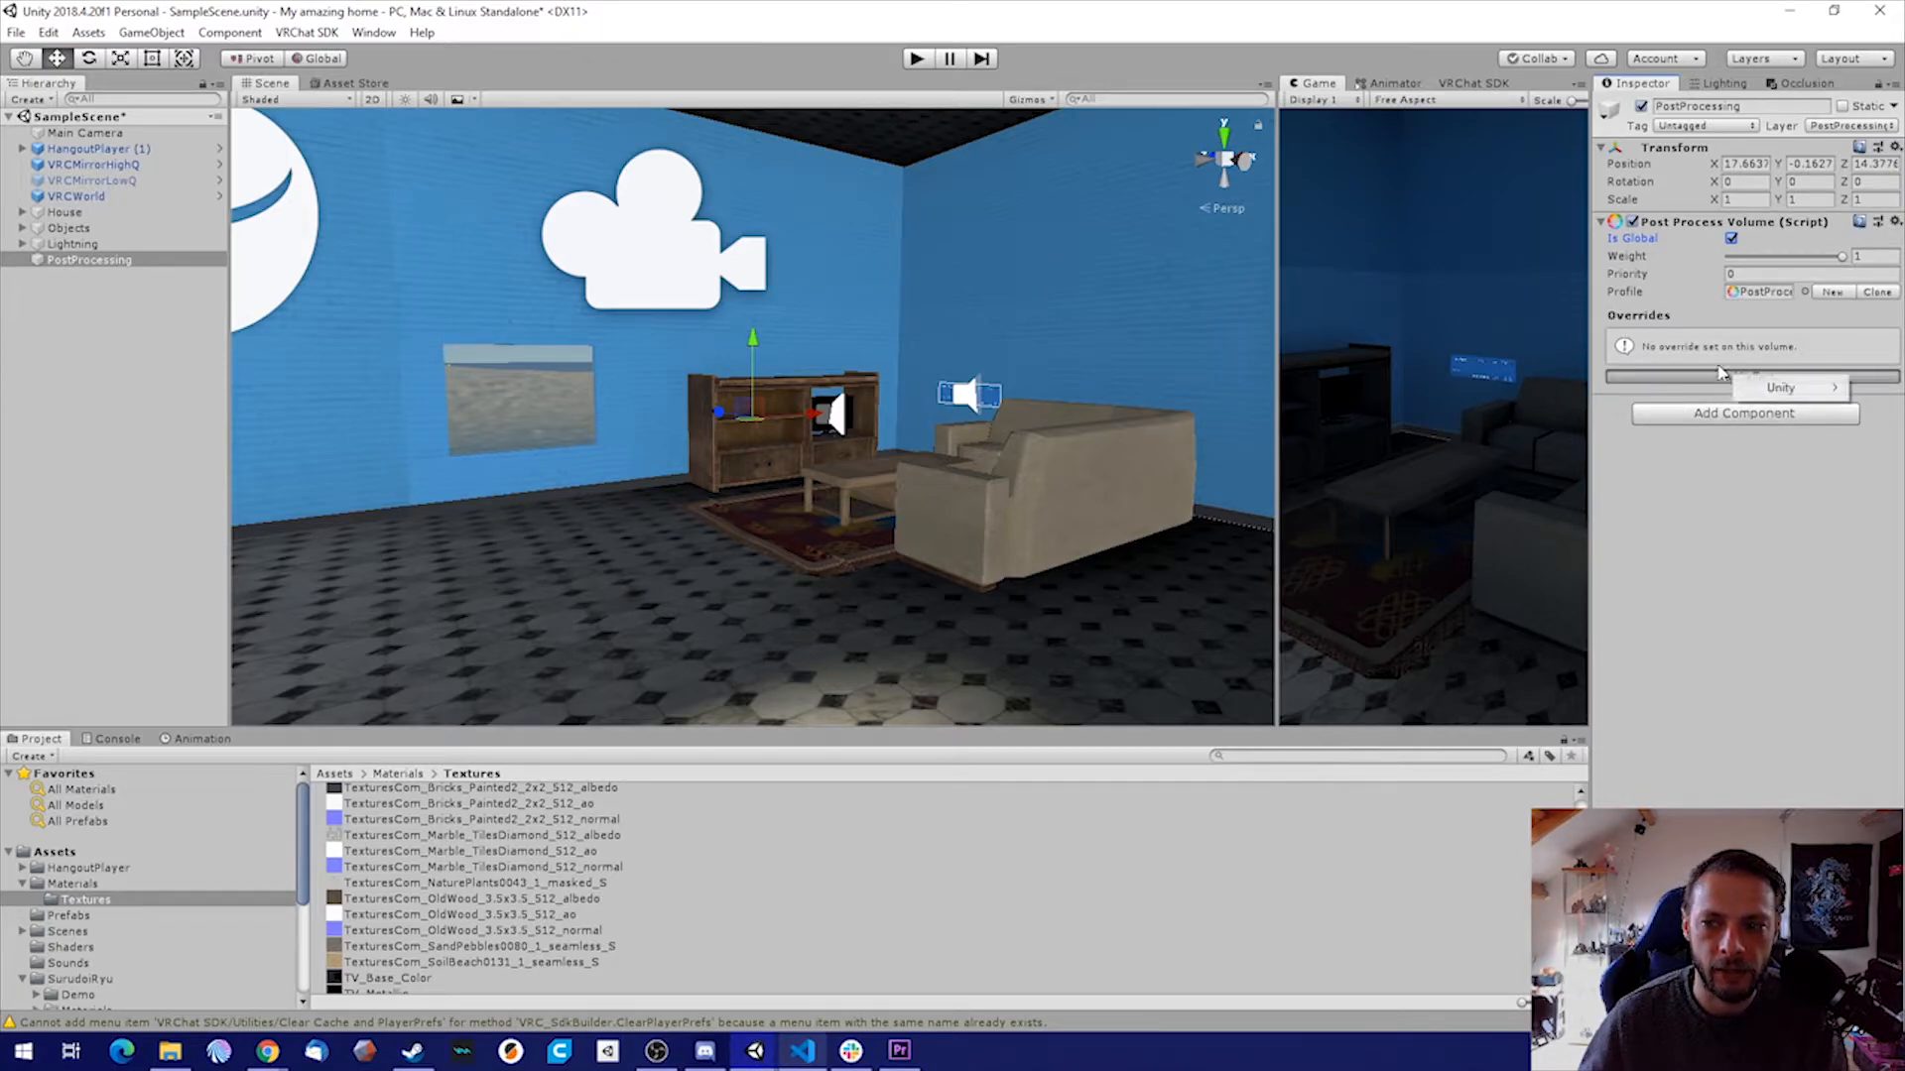
mouse_move(1782, 389)
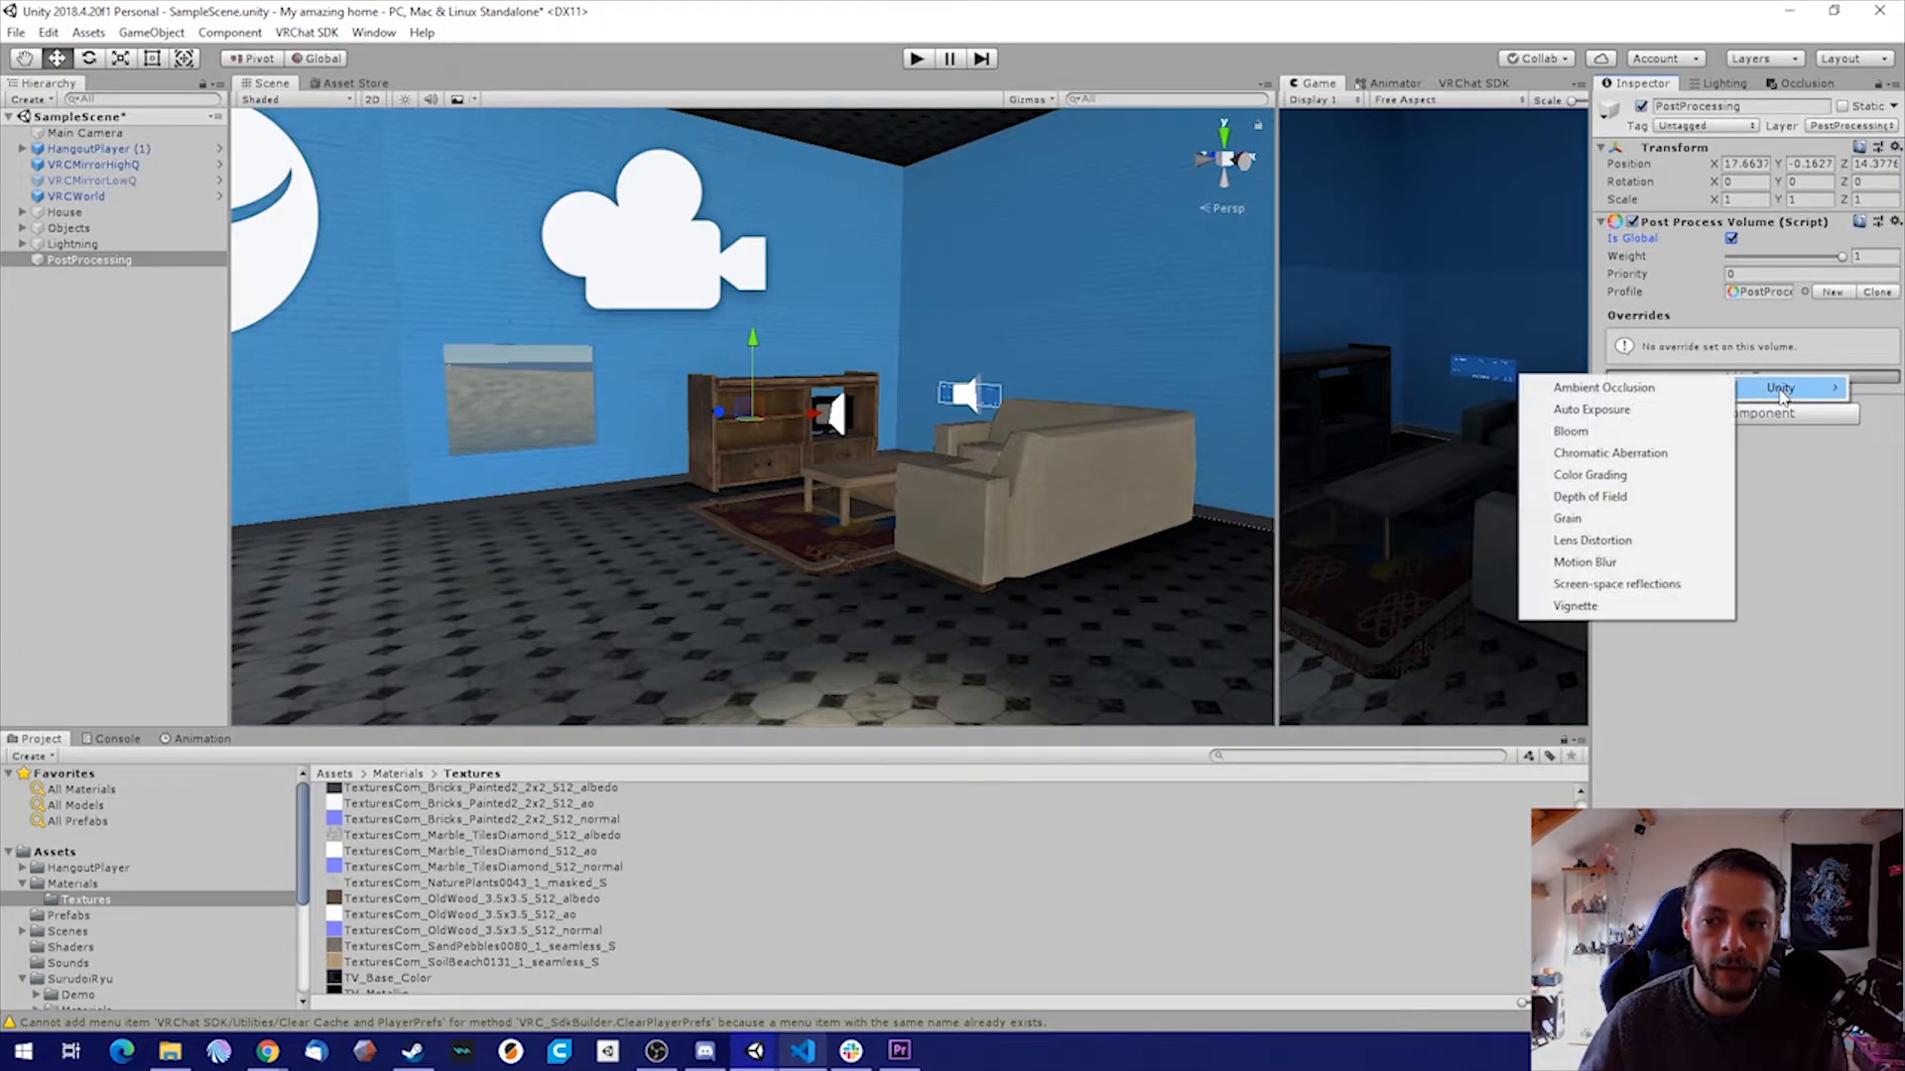
left_click(1627, 433)
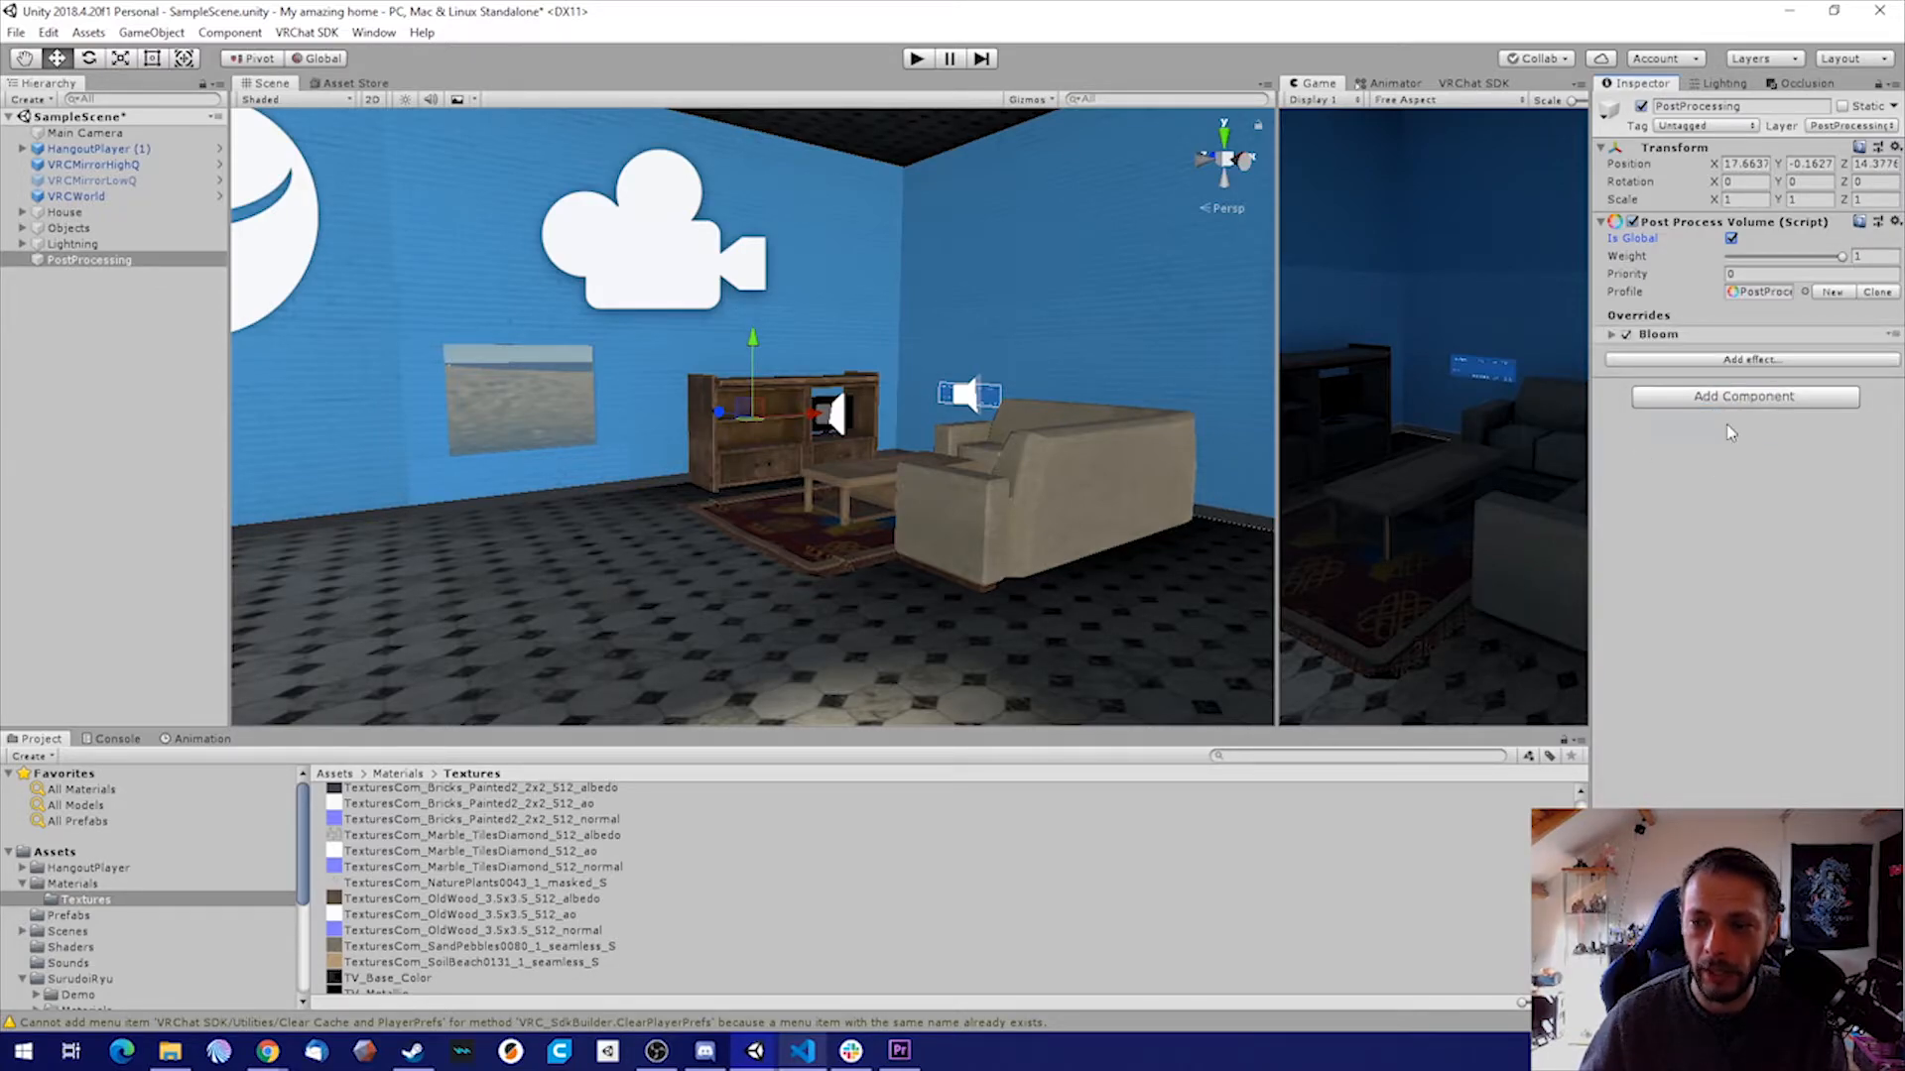
left_click(1611, 334)
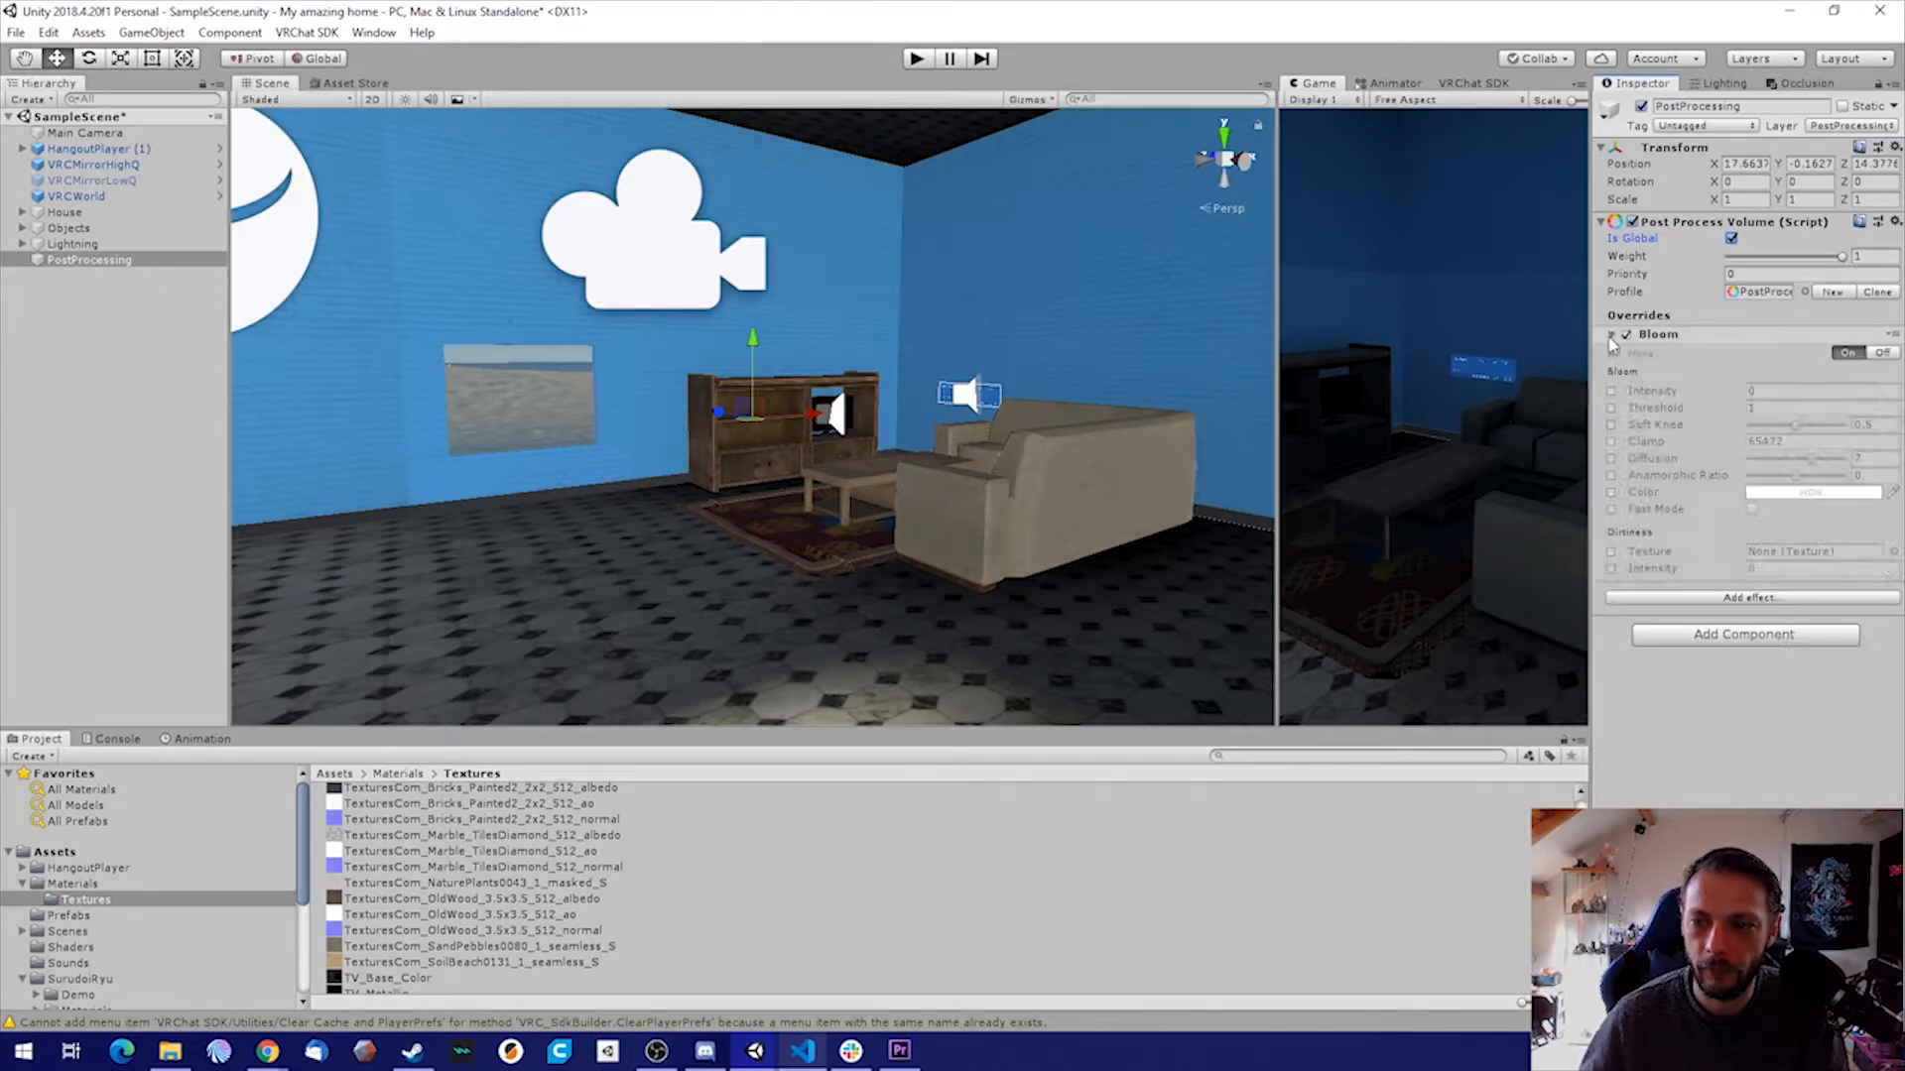
left_click(1611, 391)
left_click(1778, 391)
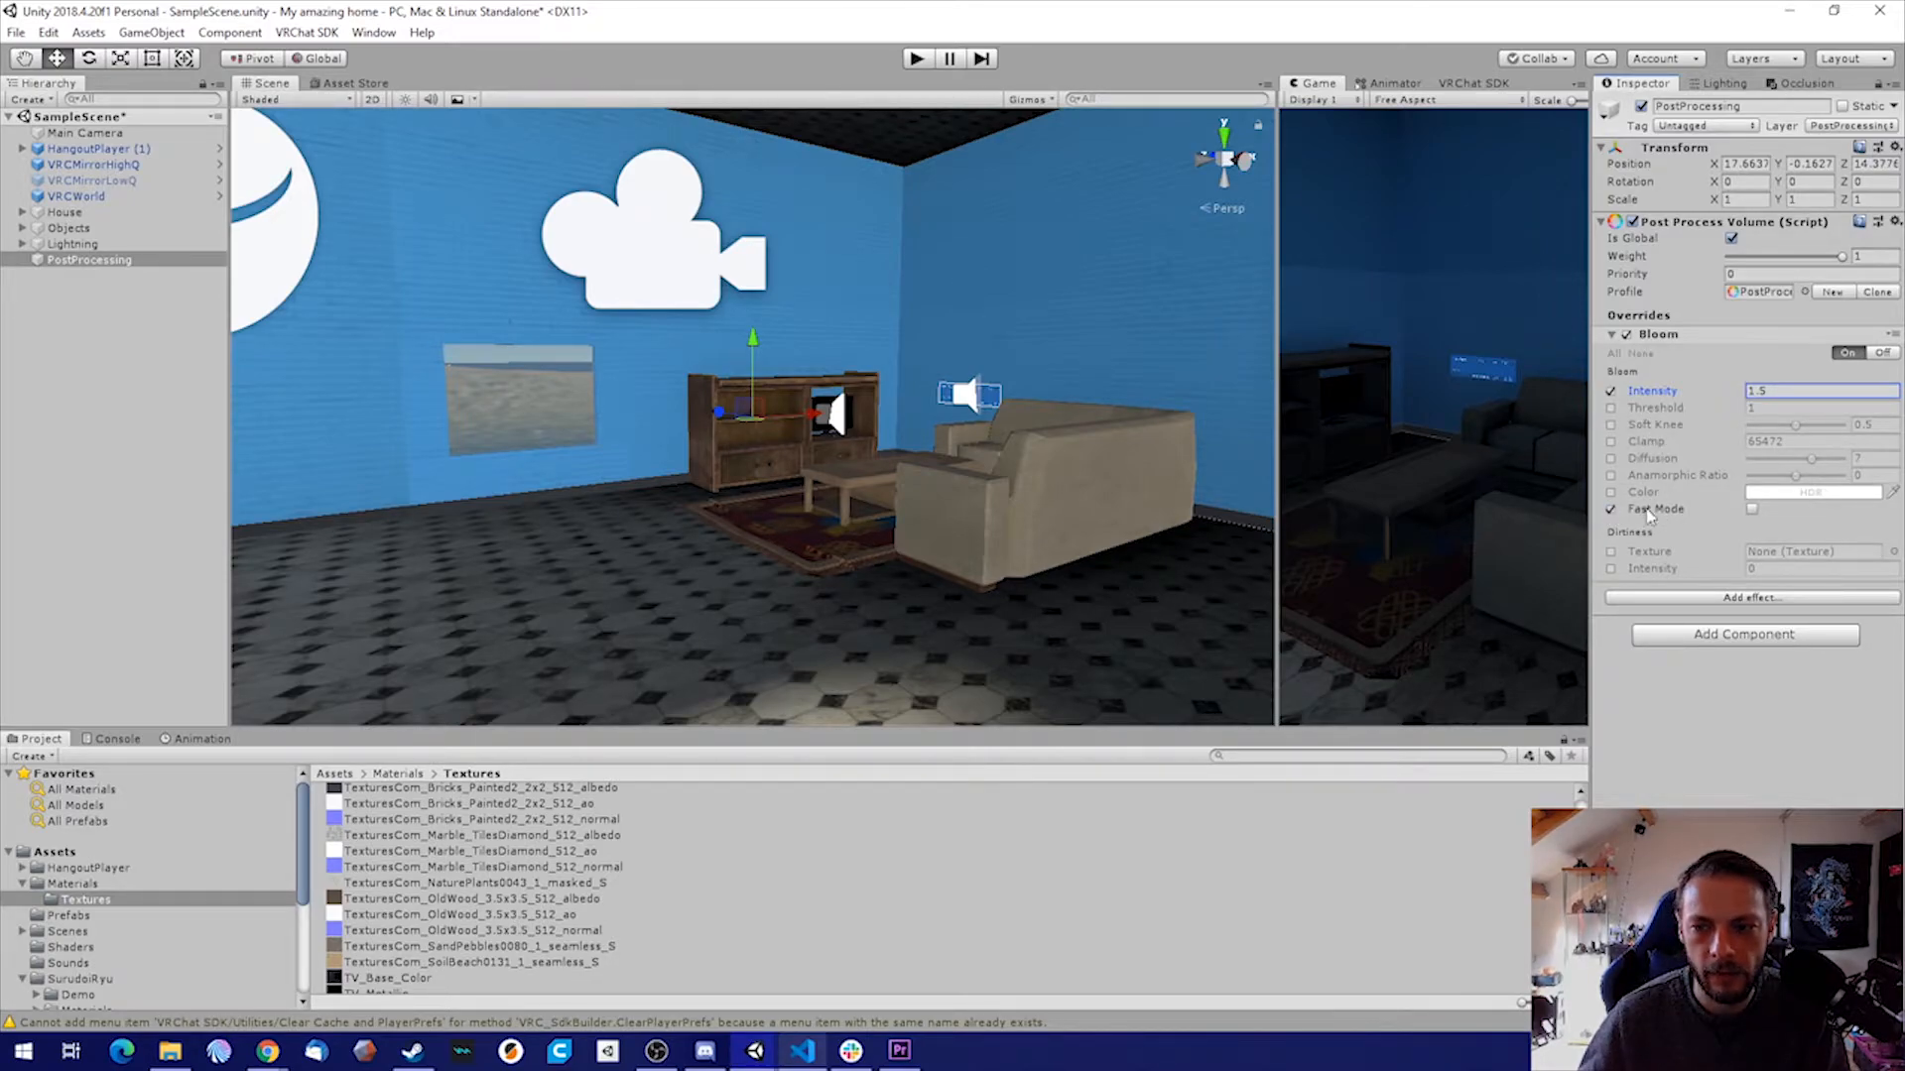
left_click(1752, 509)
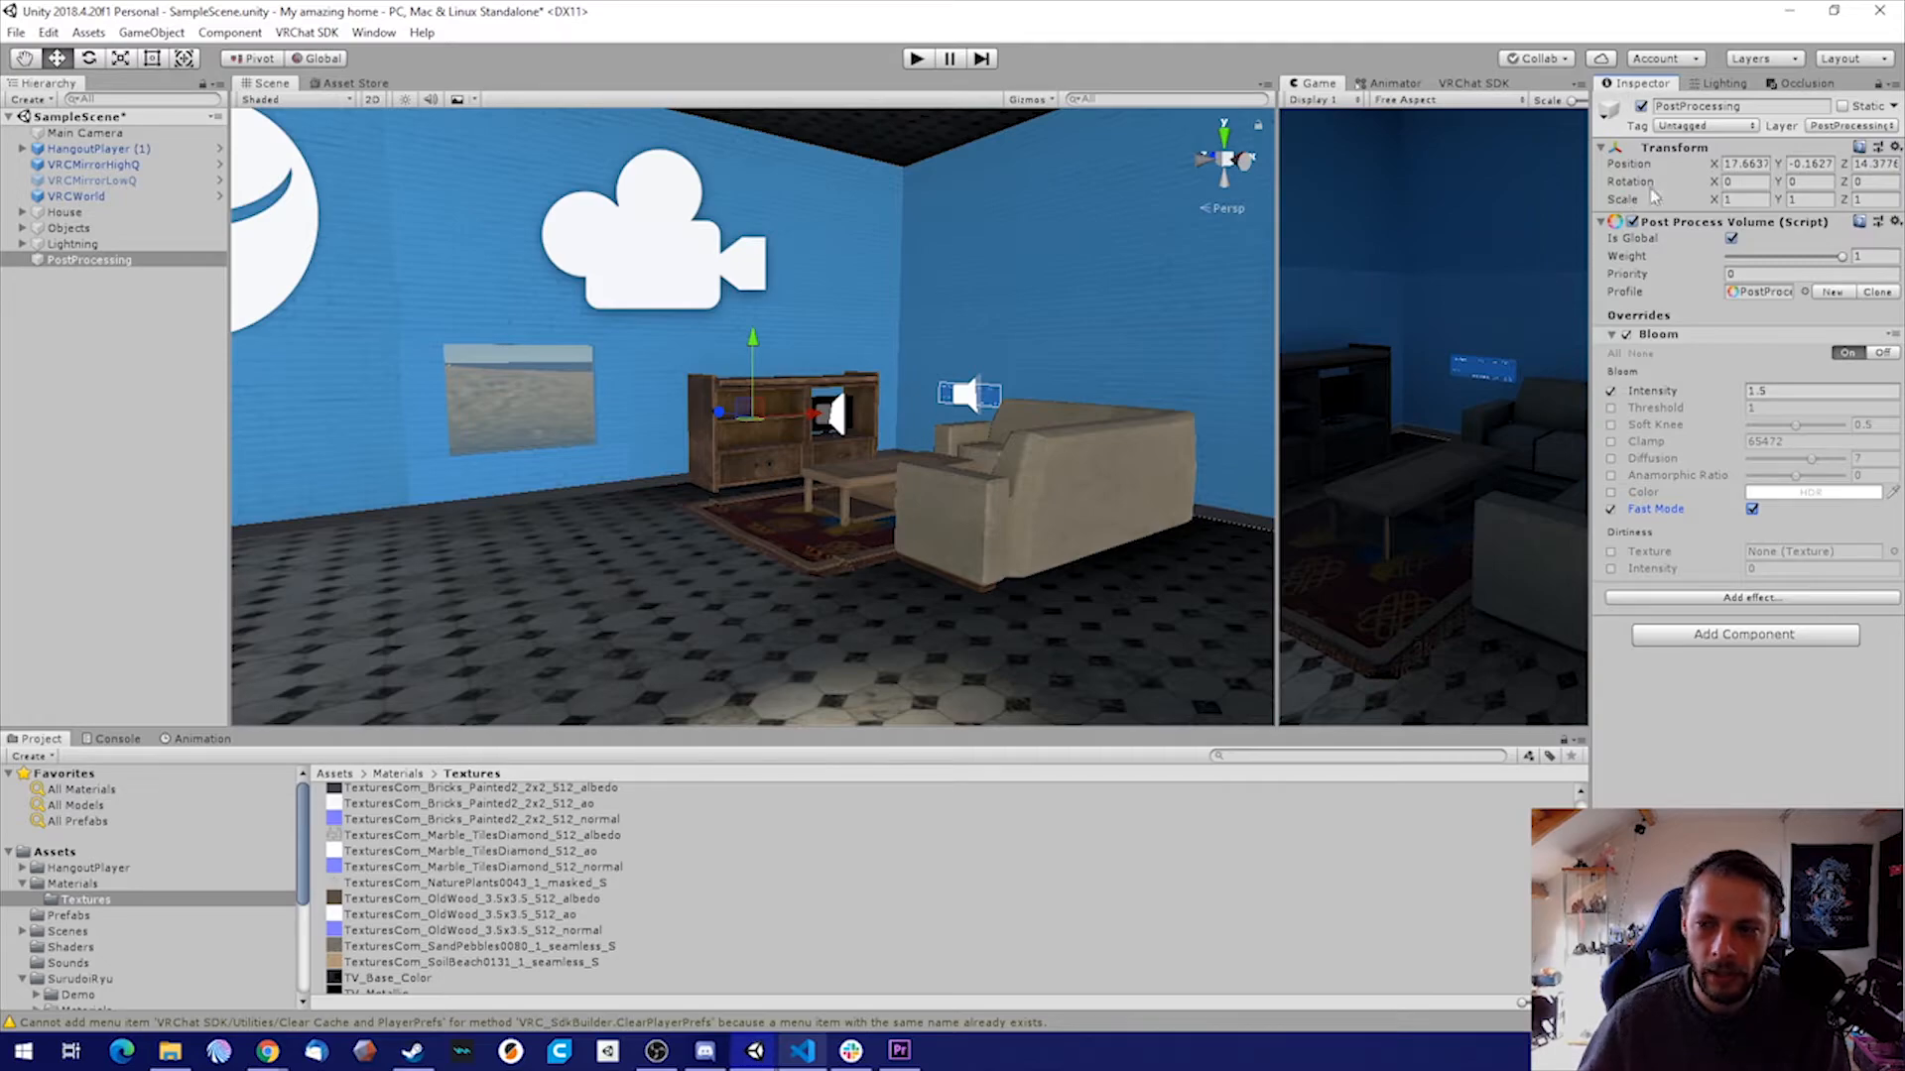
left_click(161, 332)
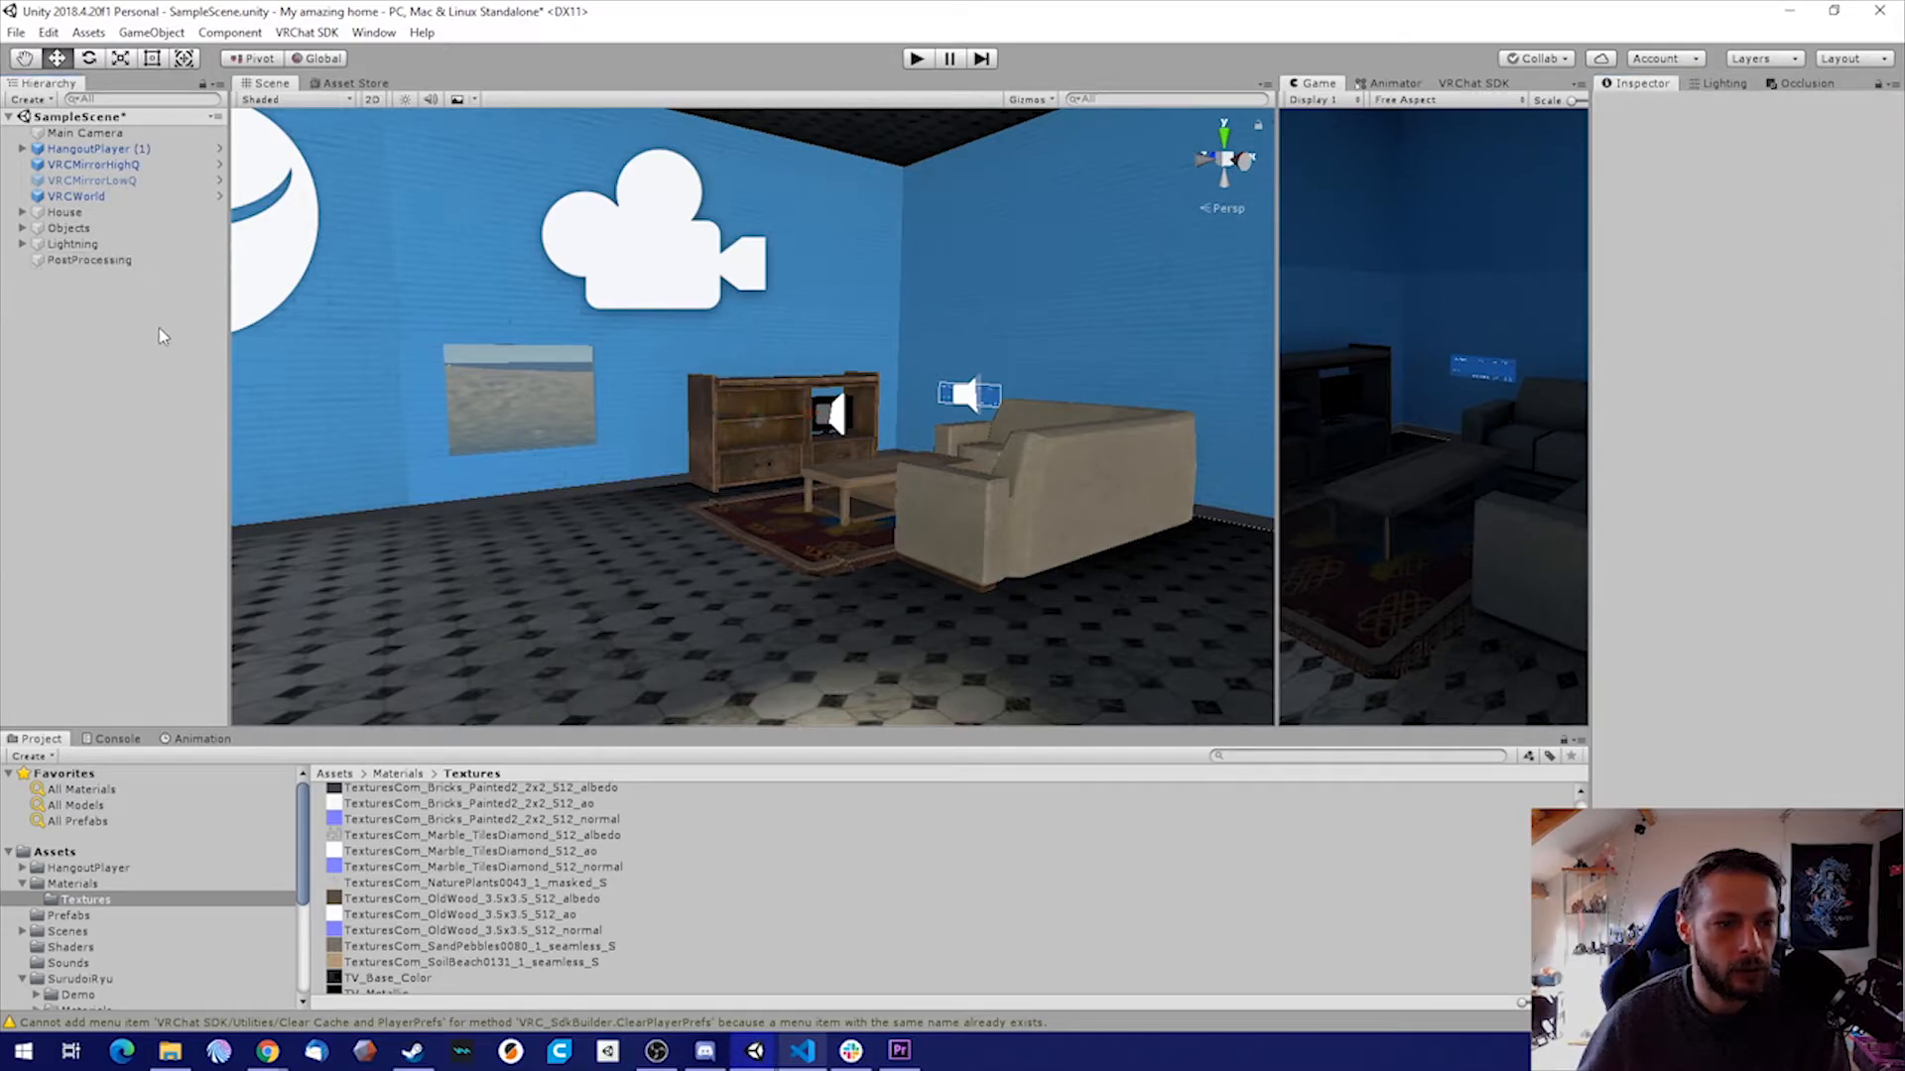
Add a Post-process Layer component to the Main Camera, with the camera itself as trigger and PostProcessing as the blending layer
left_click(91, 134)
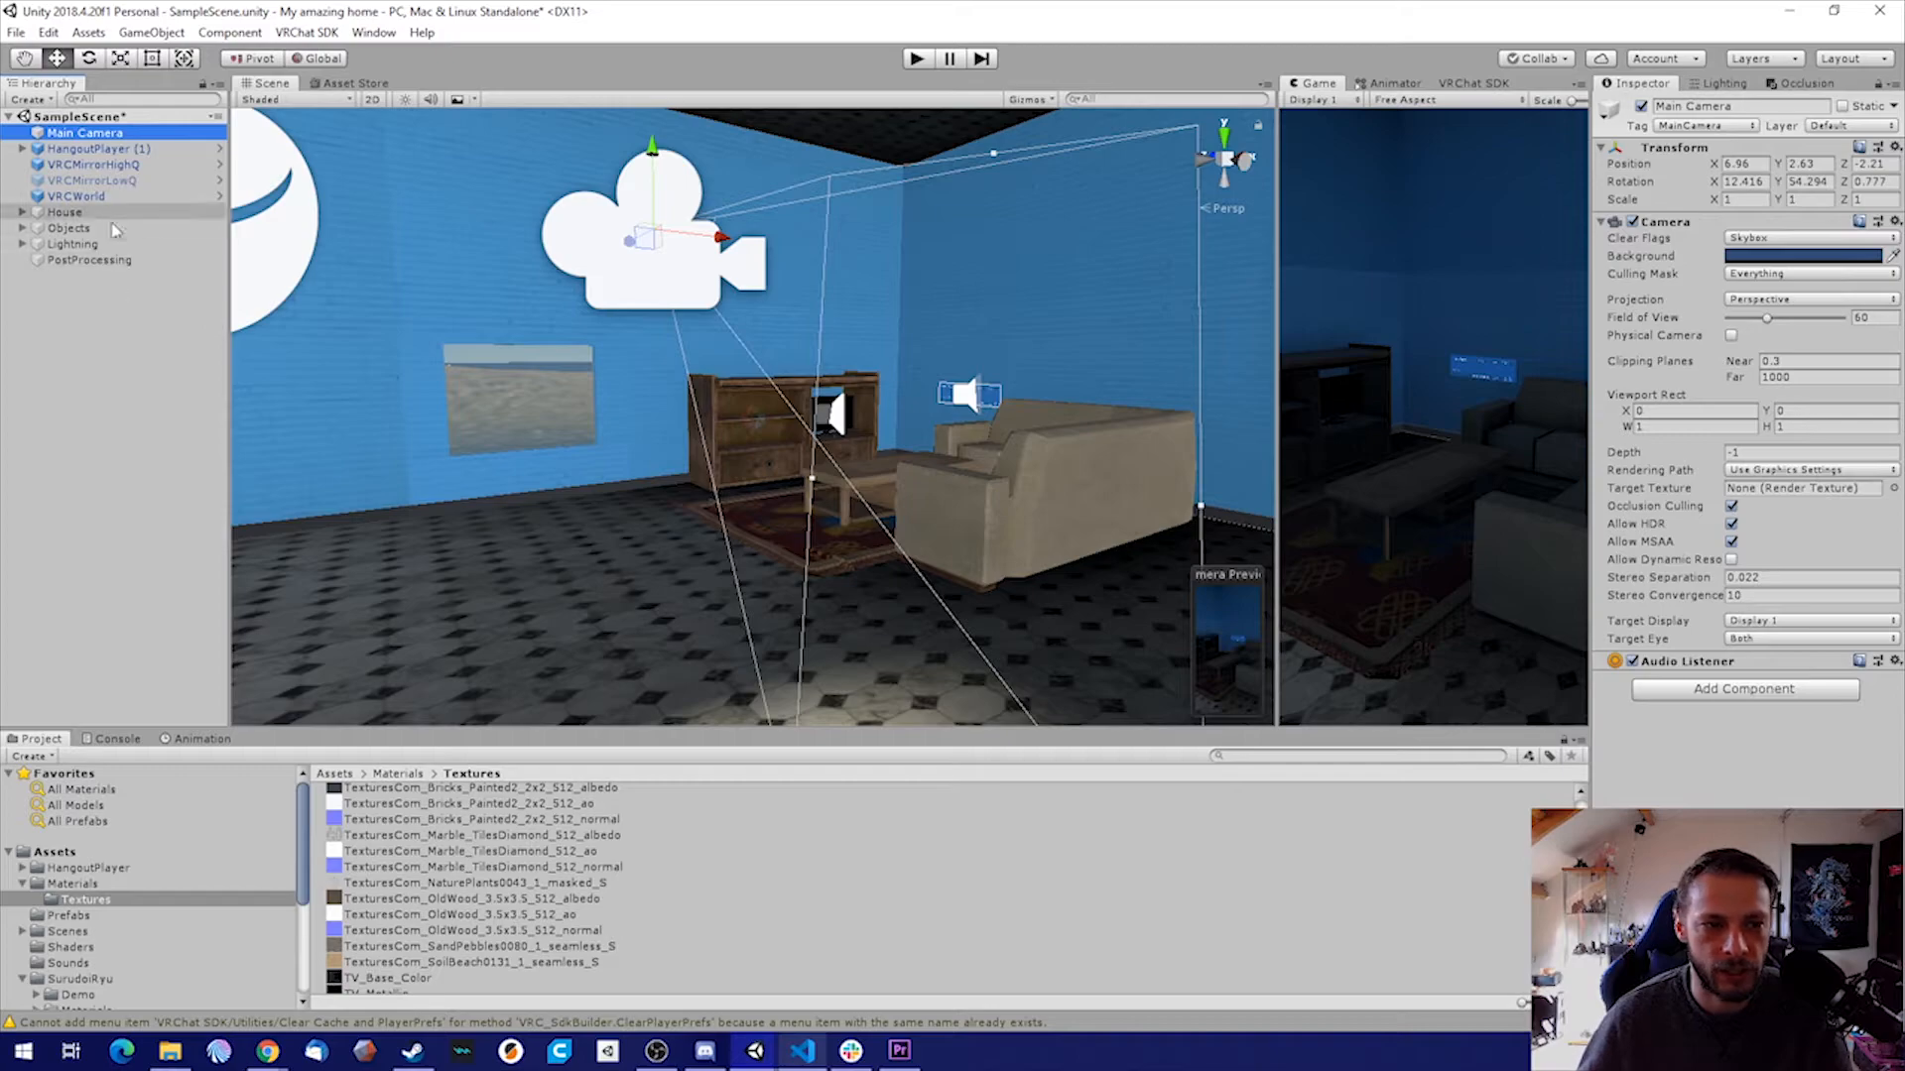
left_click(1755, 691)
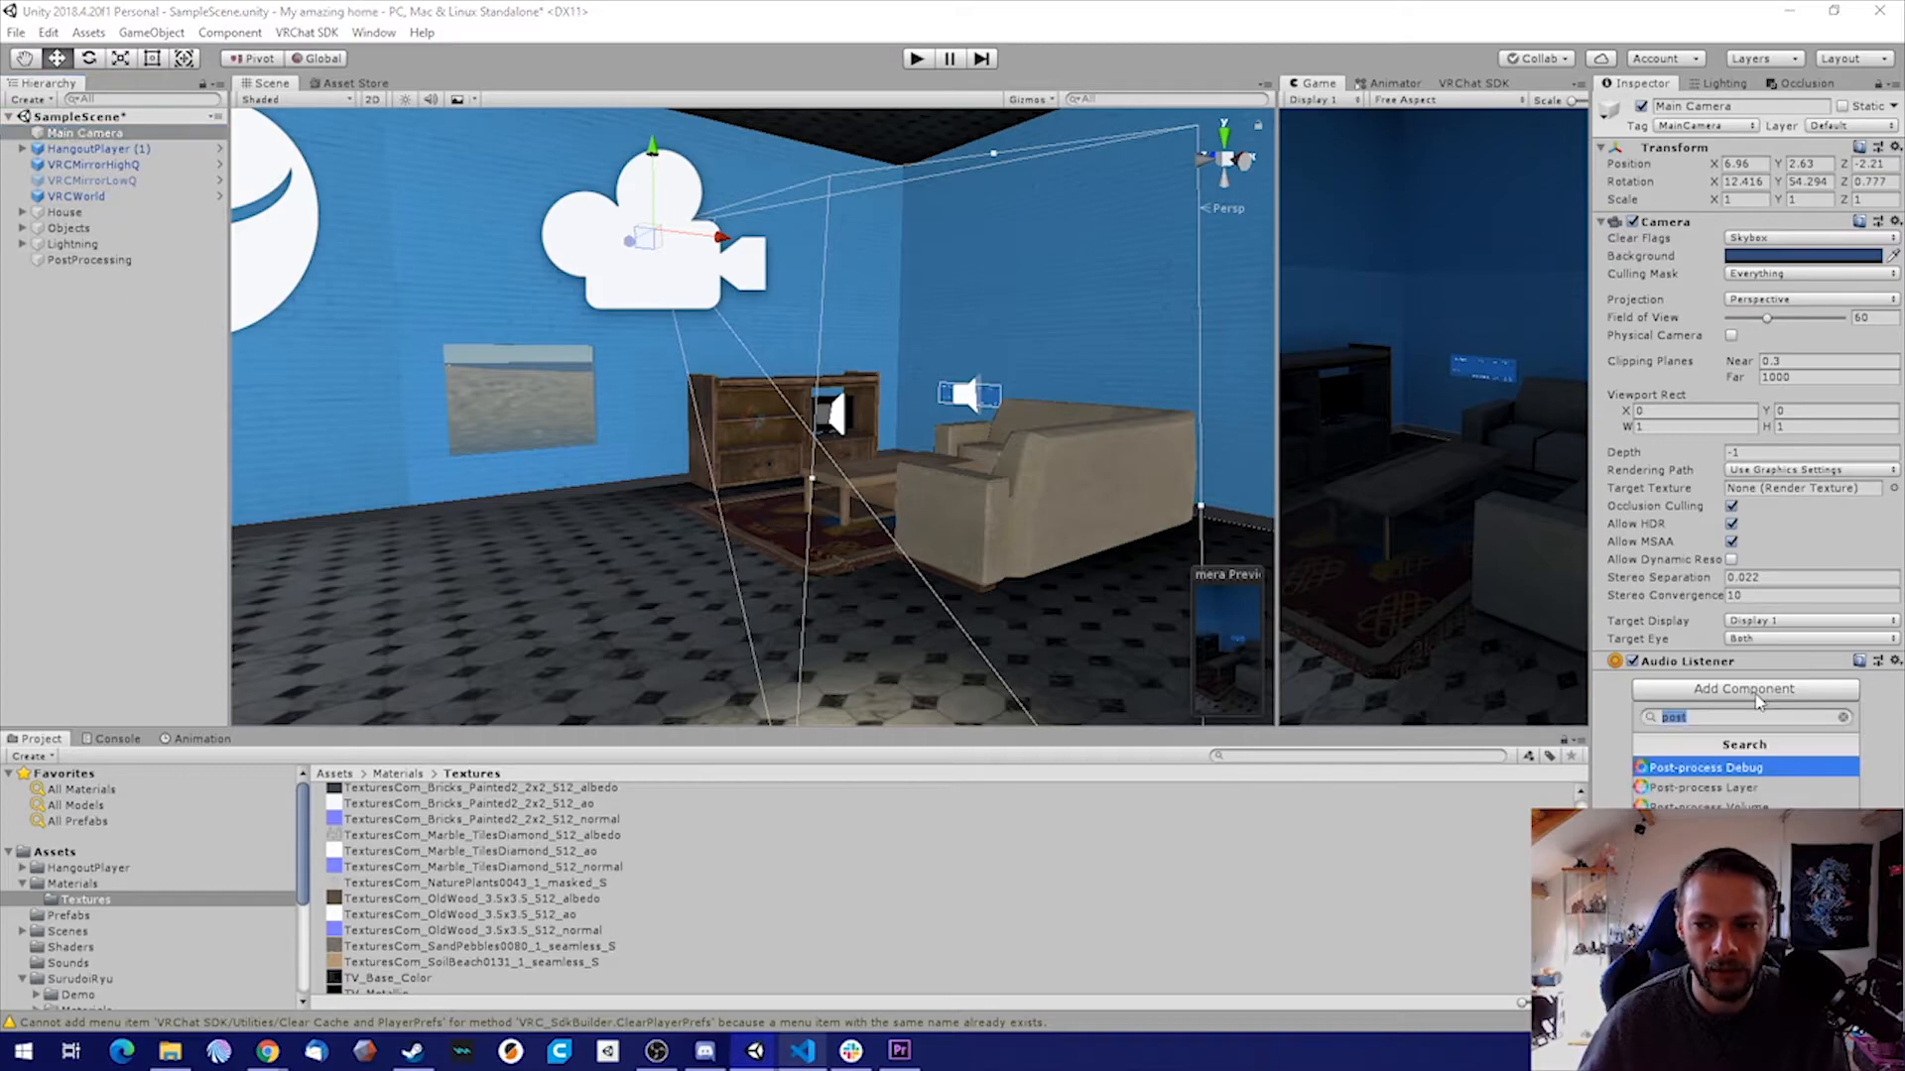
left_click(1711, 789)
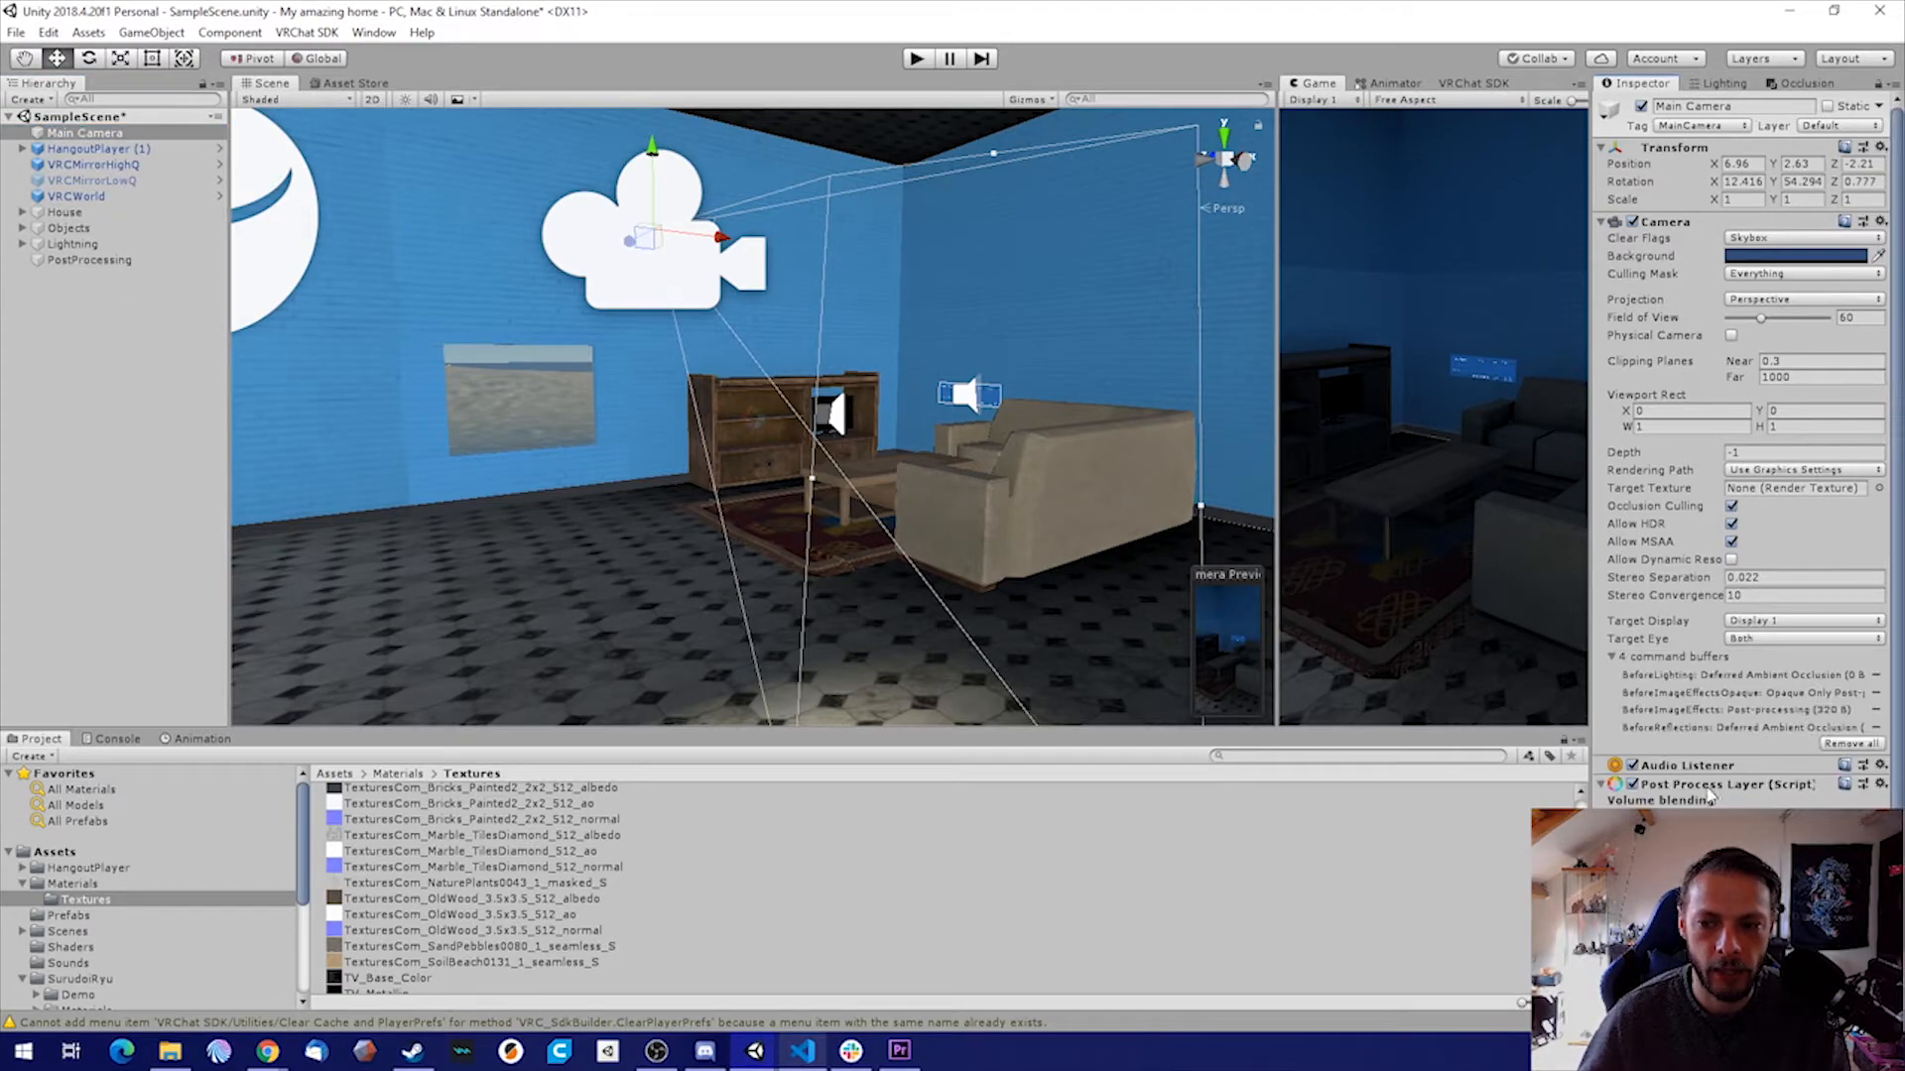
scroll(1715, 779, "down", 1)
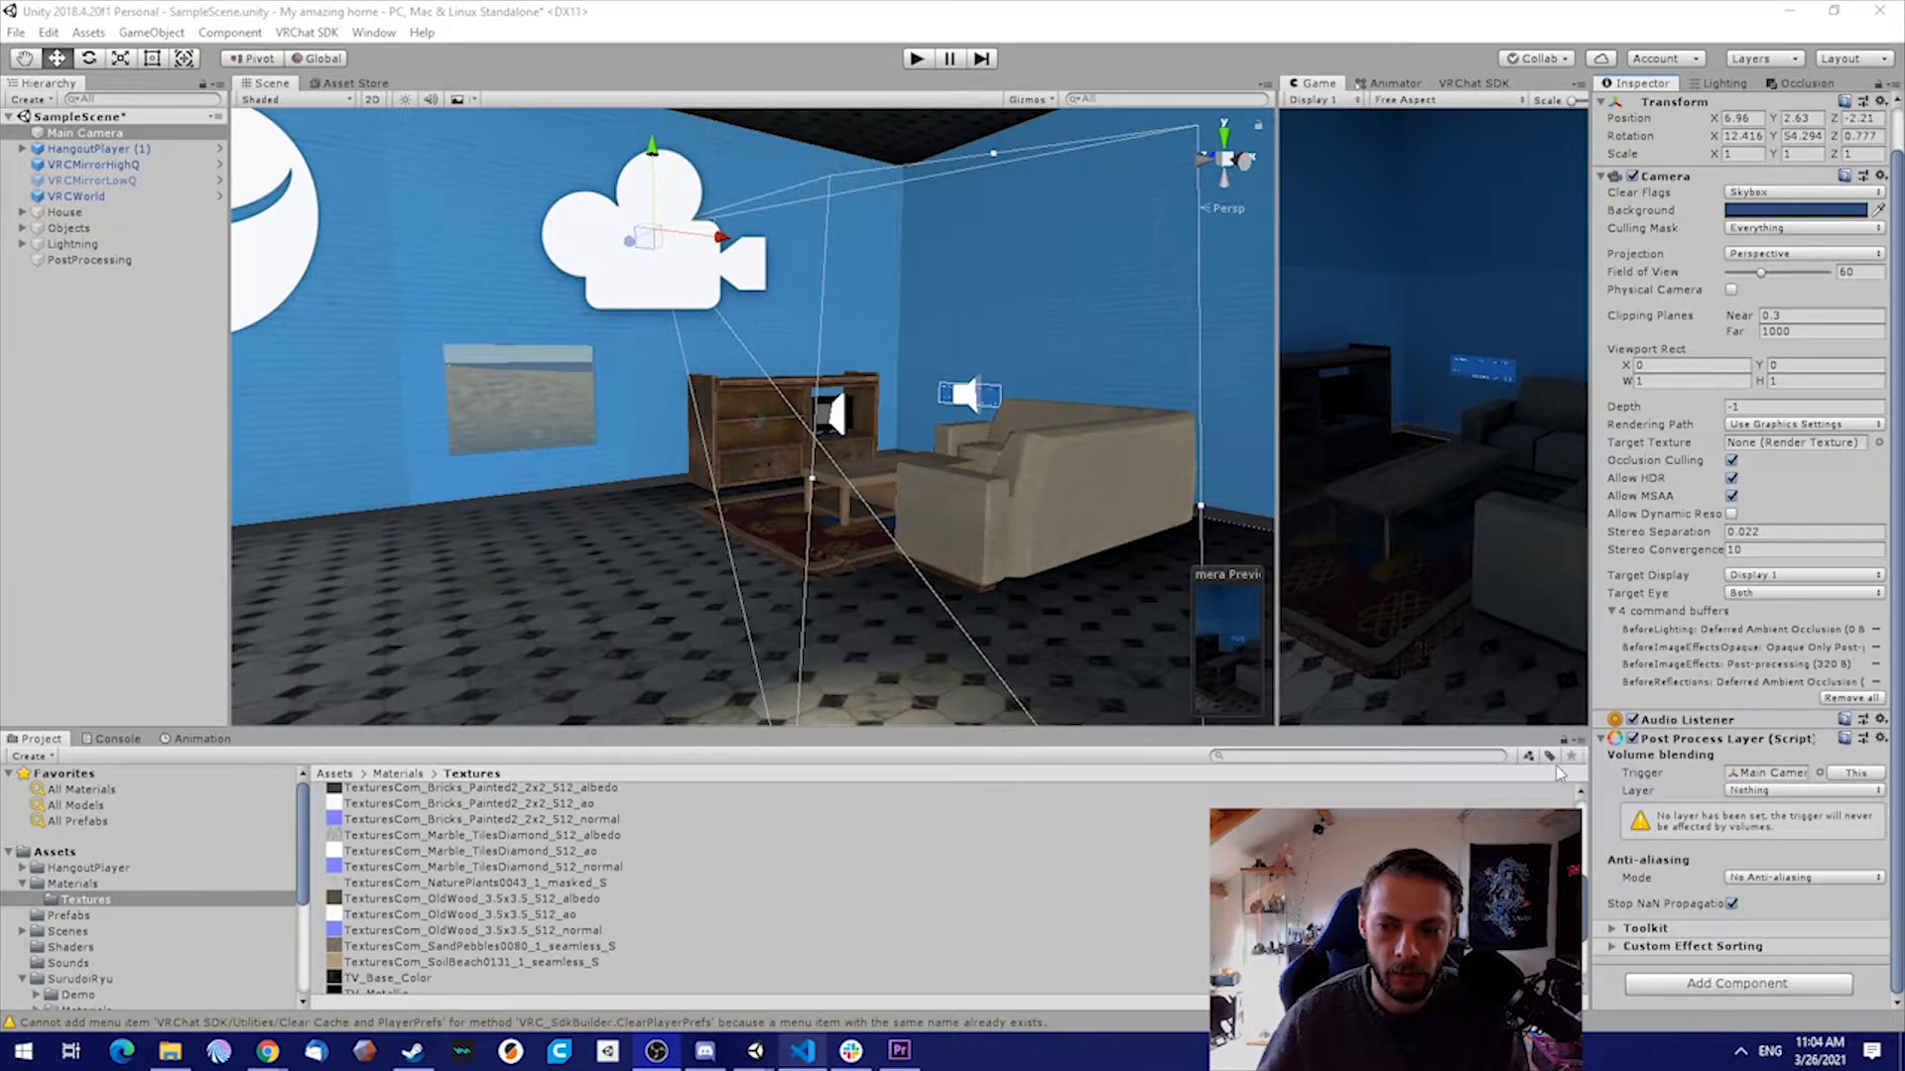
left_click(1861, 777)
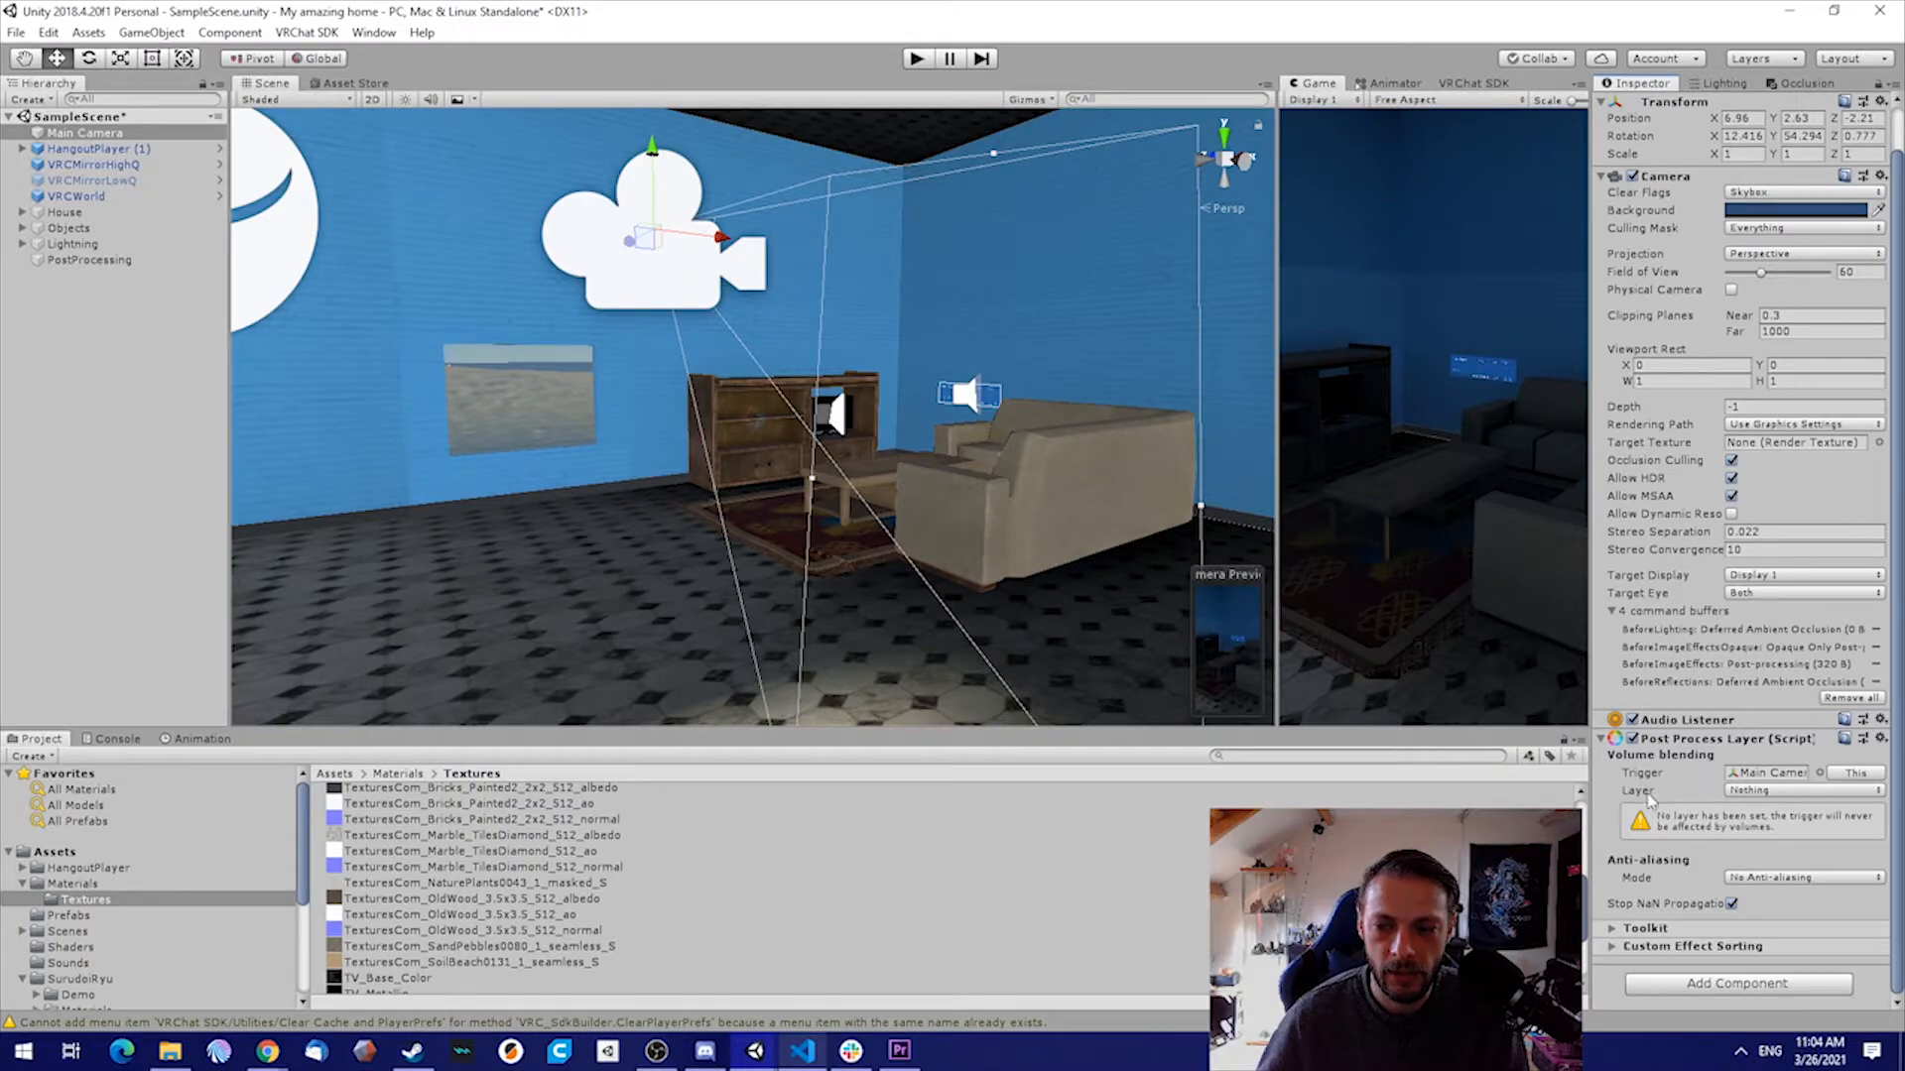
left_click(1793, 792)
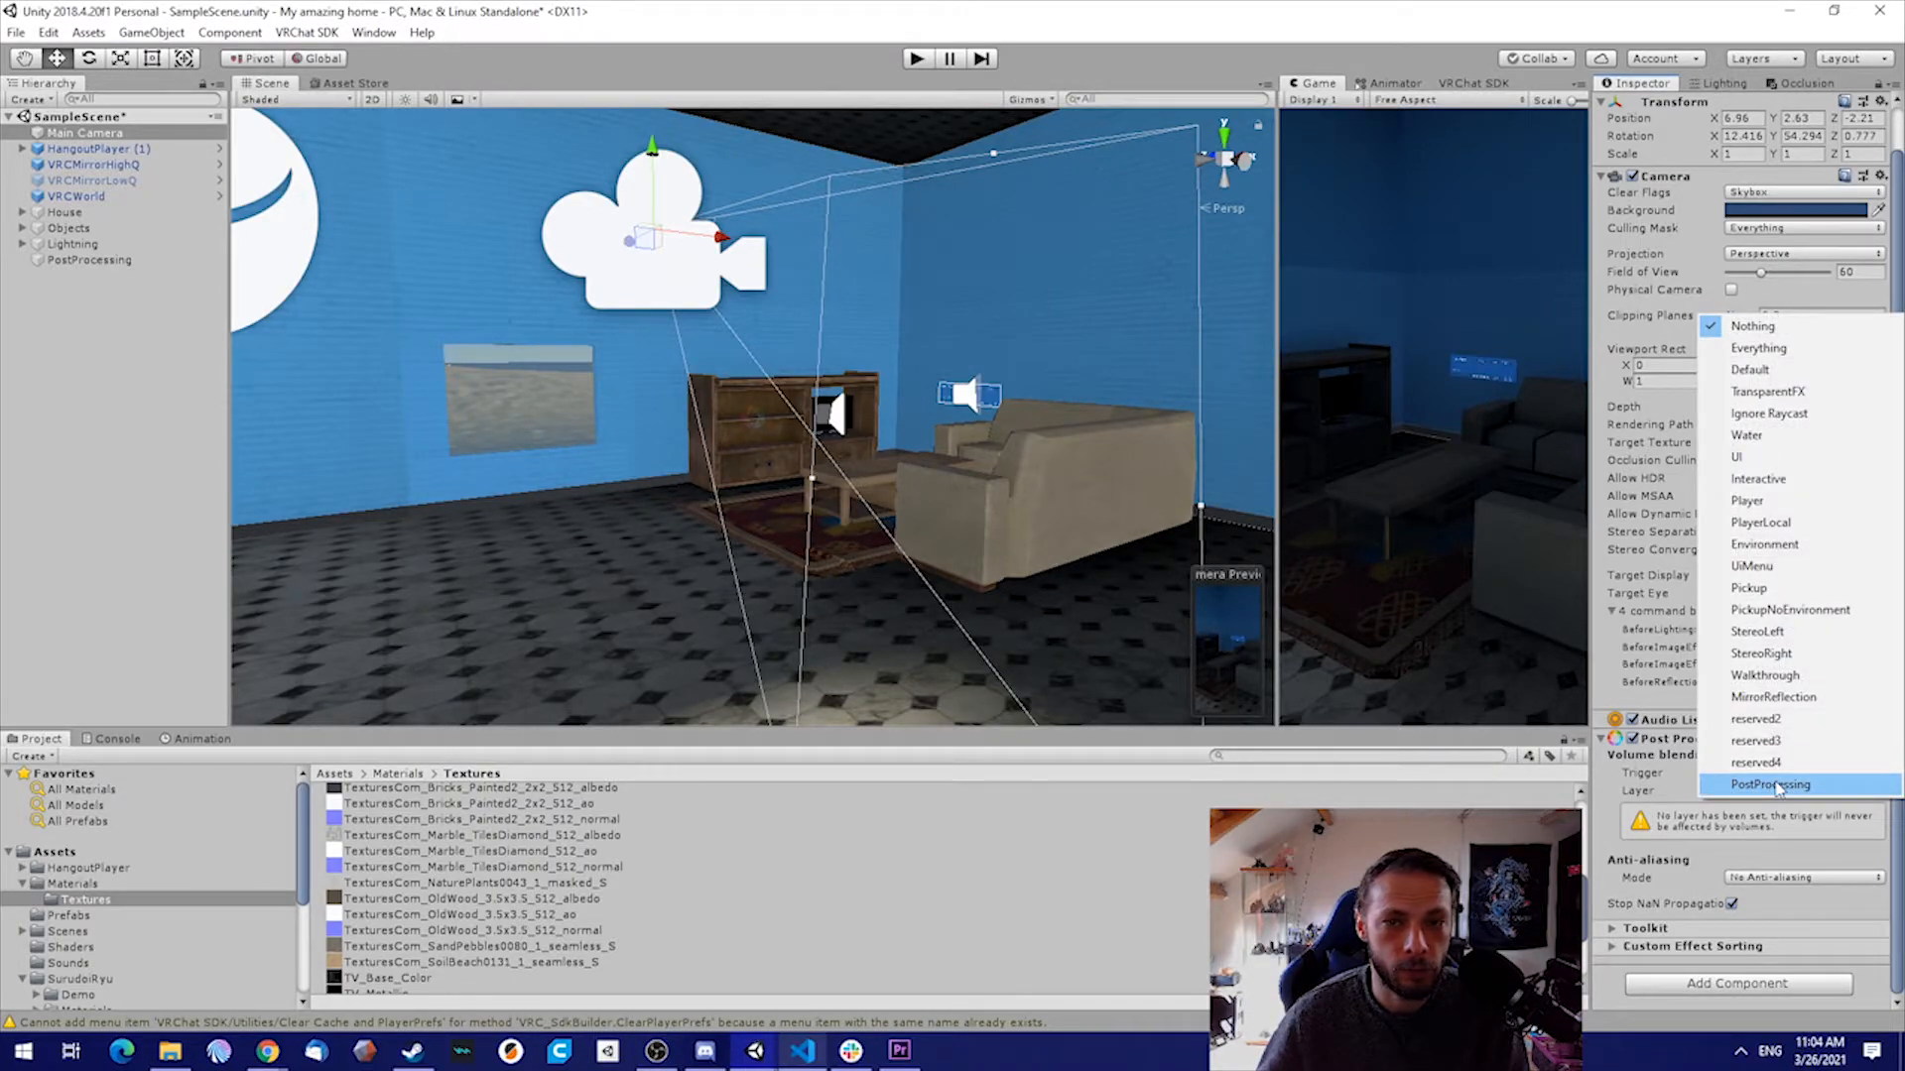
left_click(1785, 784)
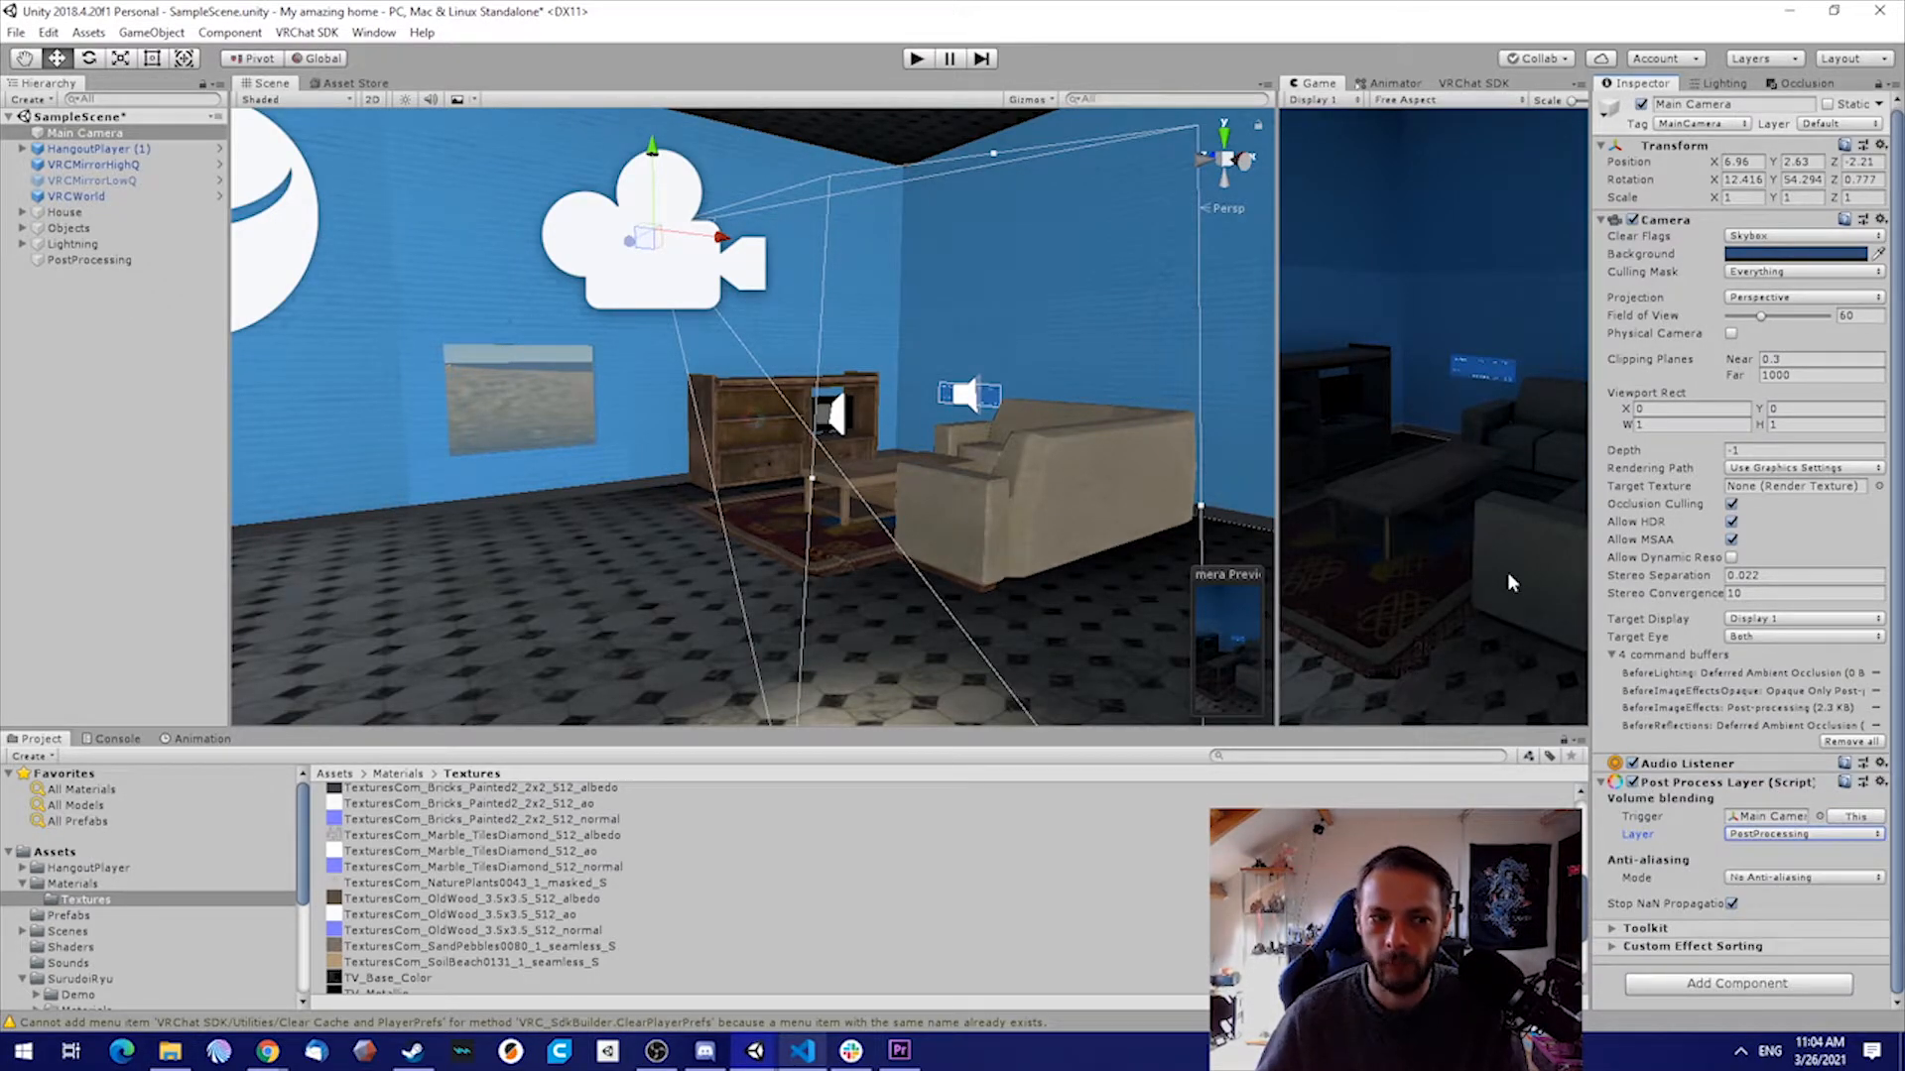
Assign Main Camera as the Reference Camera in VRCWorld's scene descriptor
left_click(76, 197)
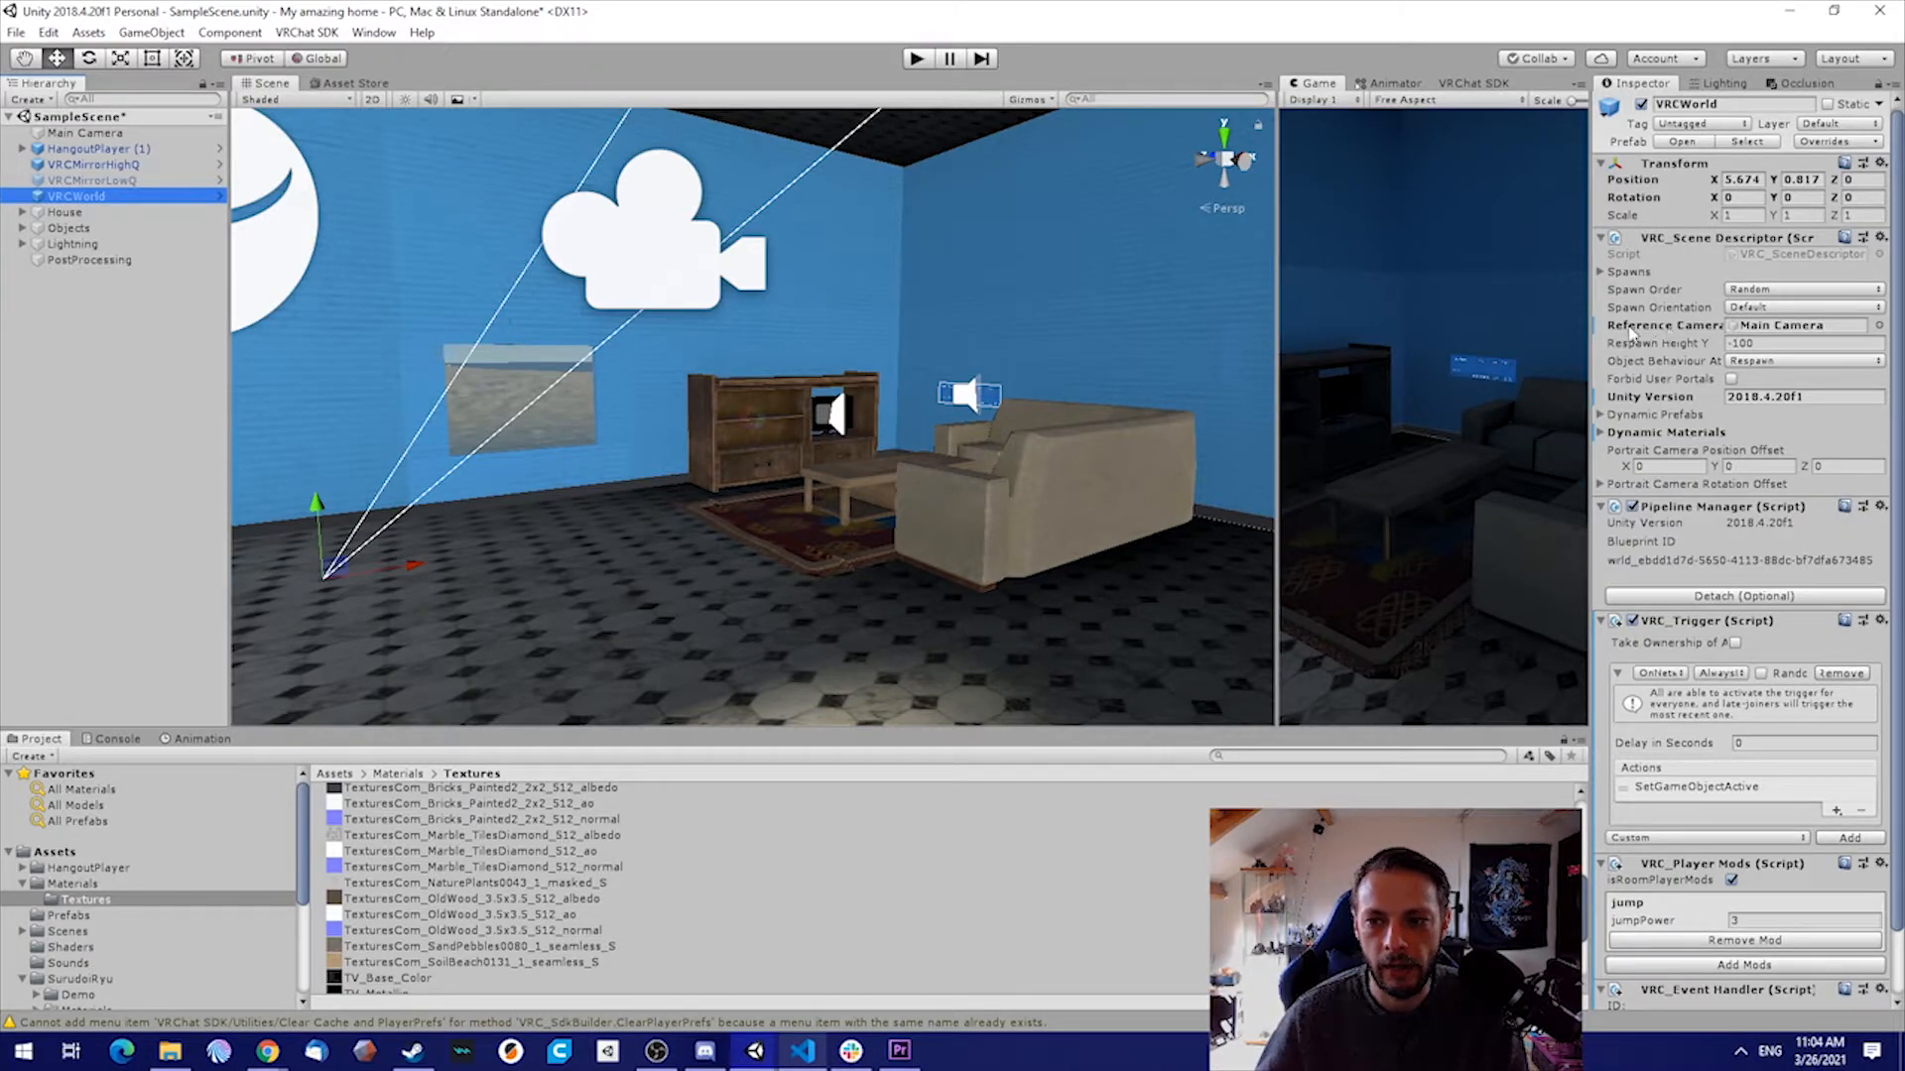
left_click_drag(1587, 326, 1471, 327)
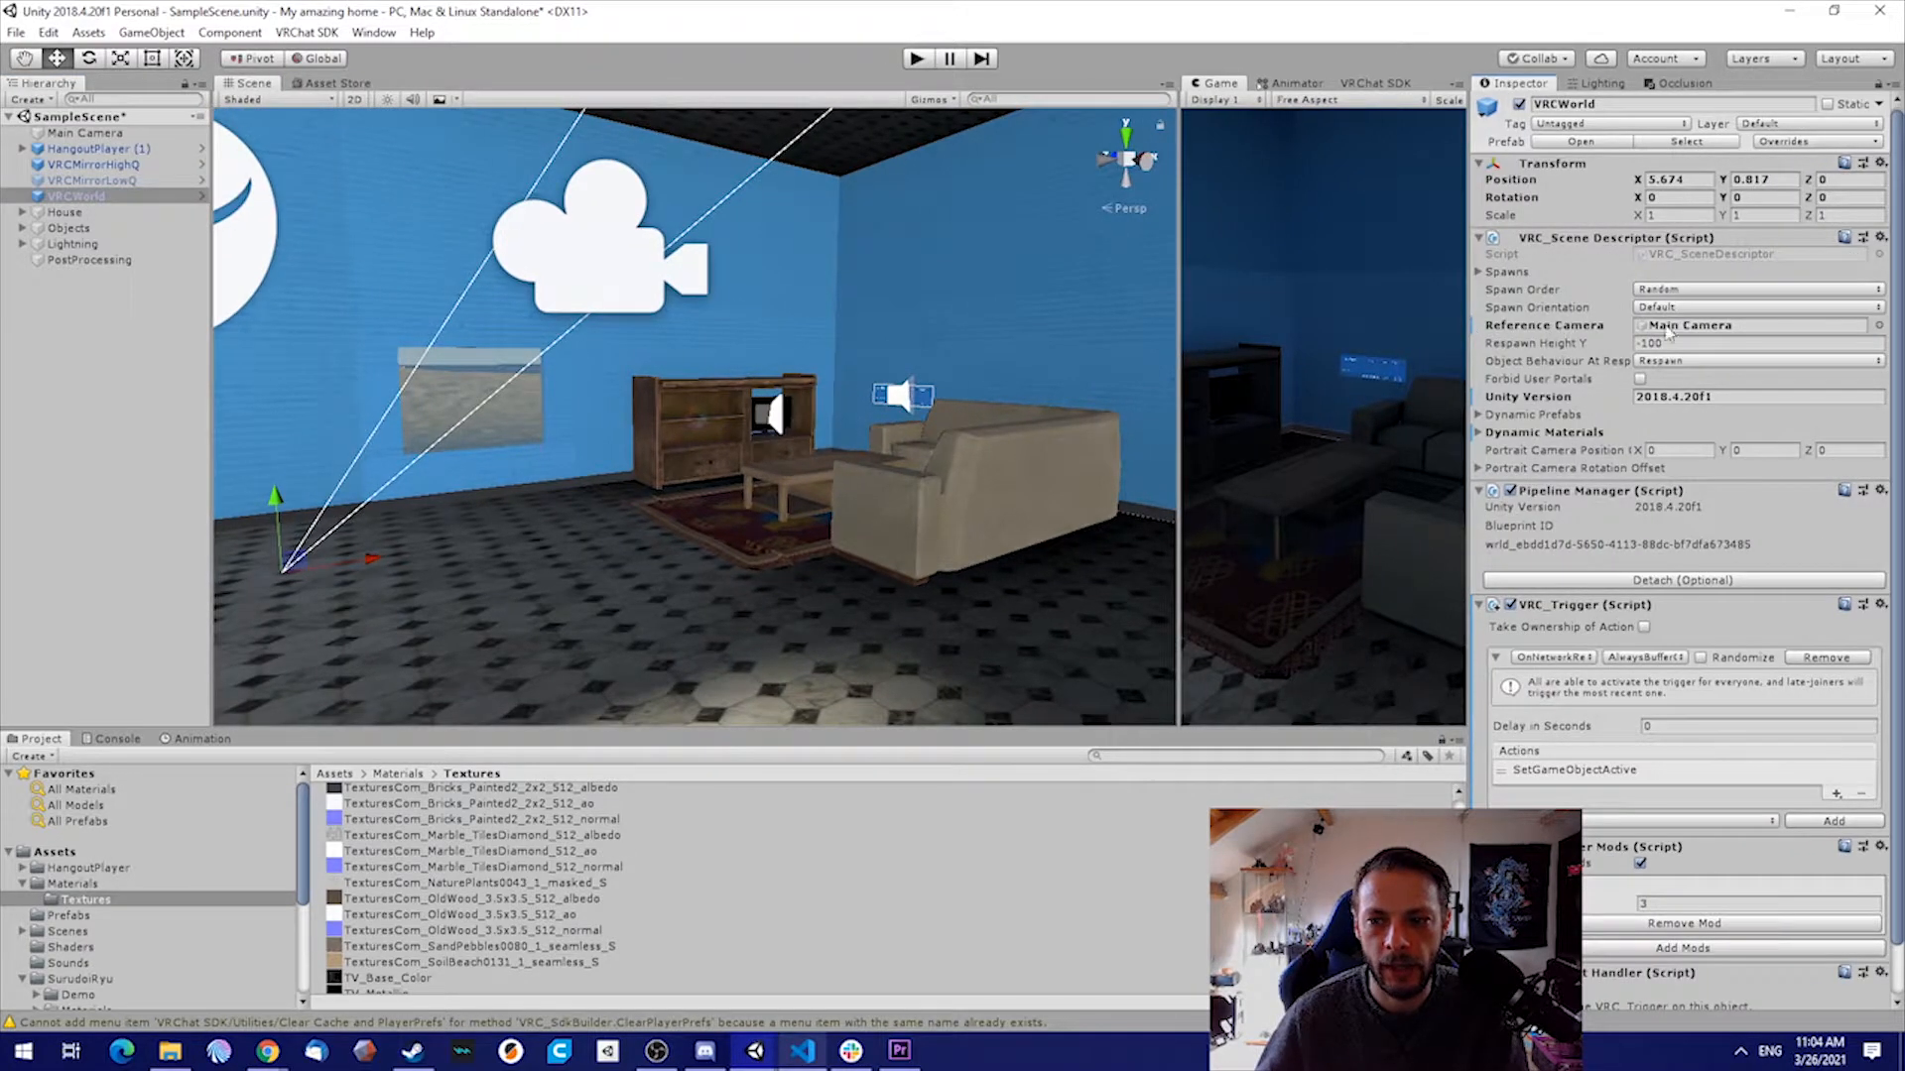
left_click_drag(85, 134, 1690, 330)
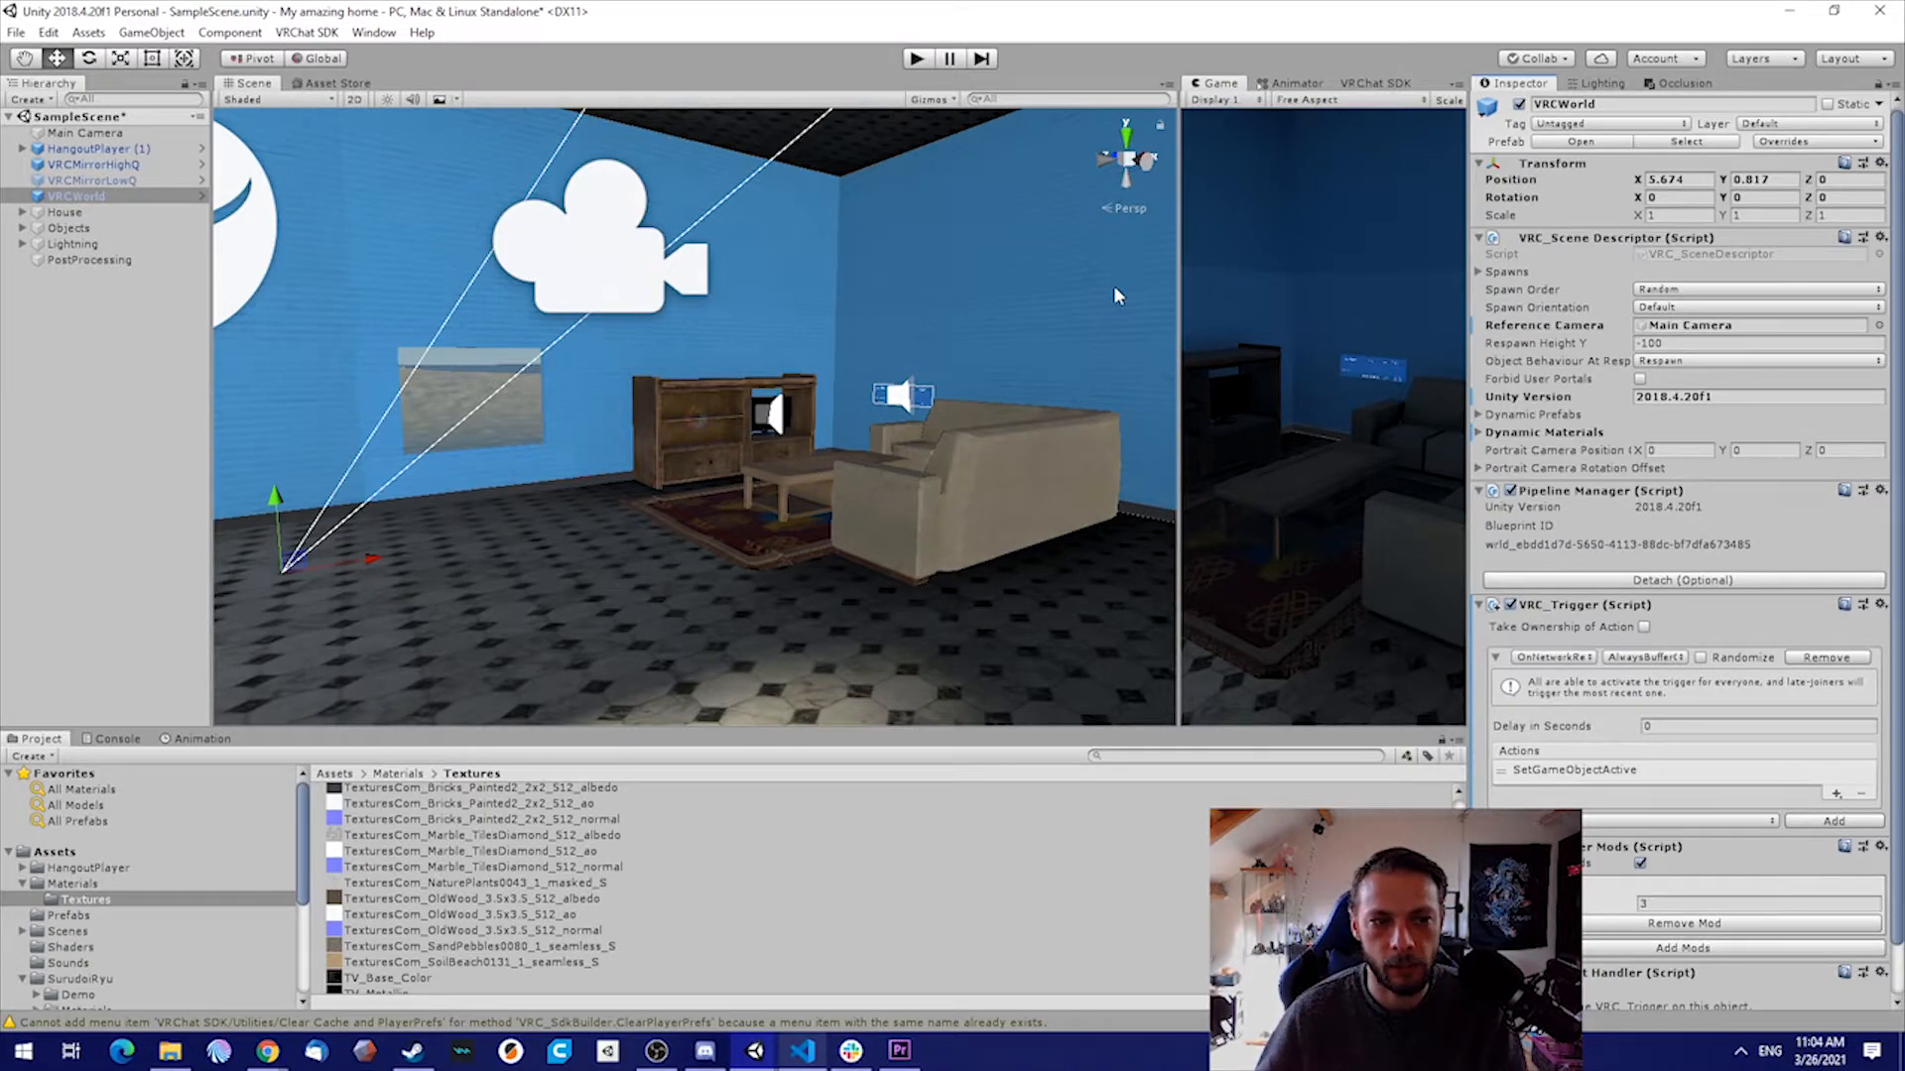
Add a new 3D cube at the root level of the scene
left_click(94, 345)
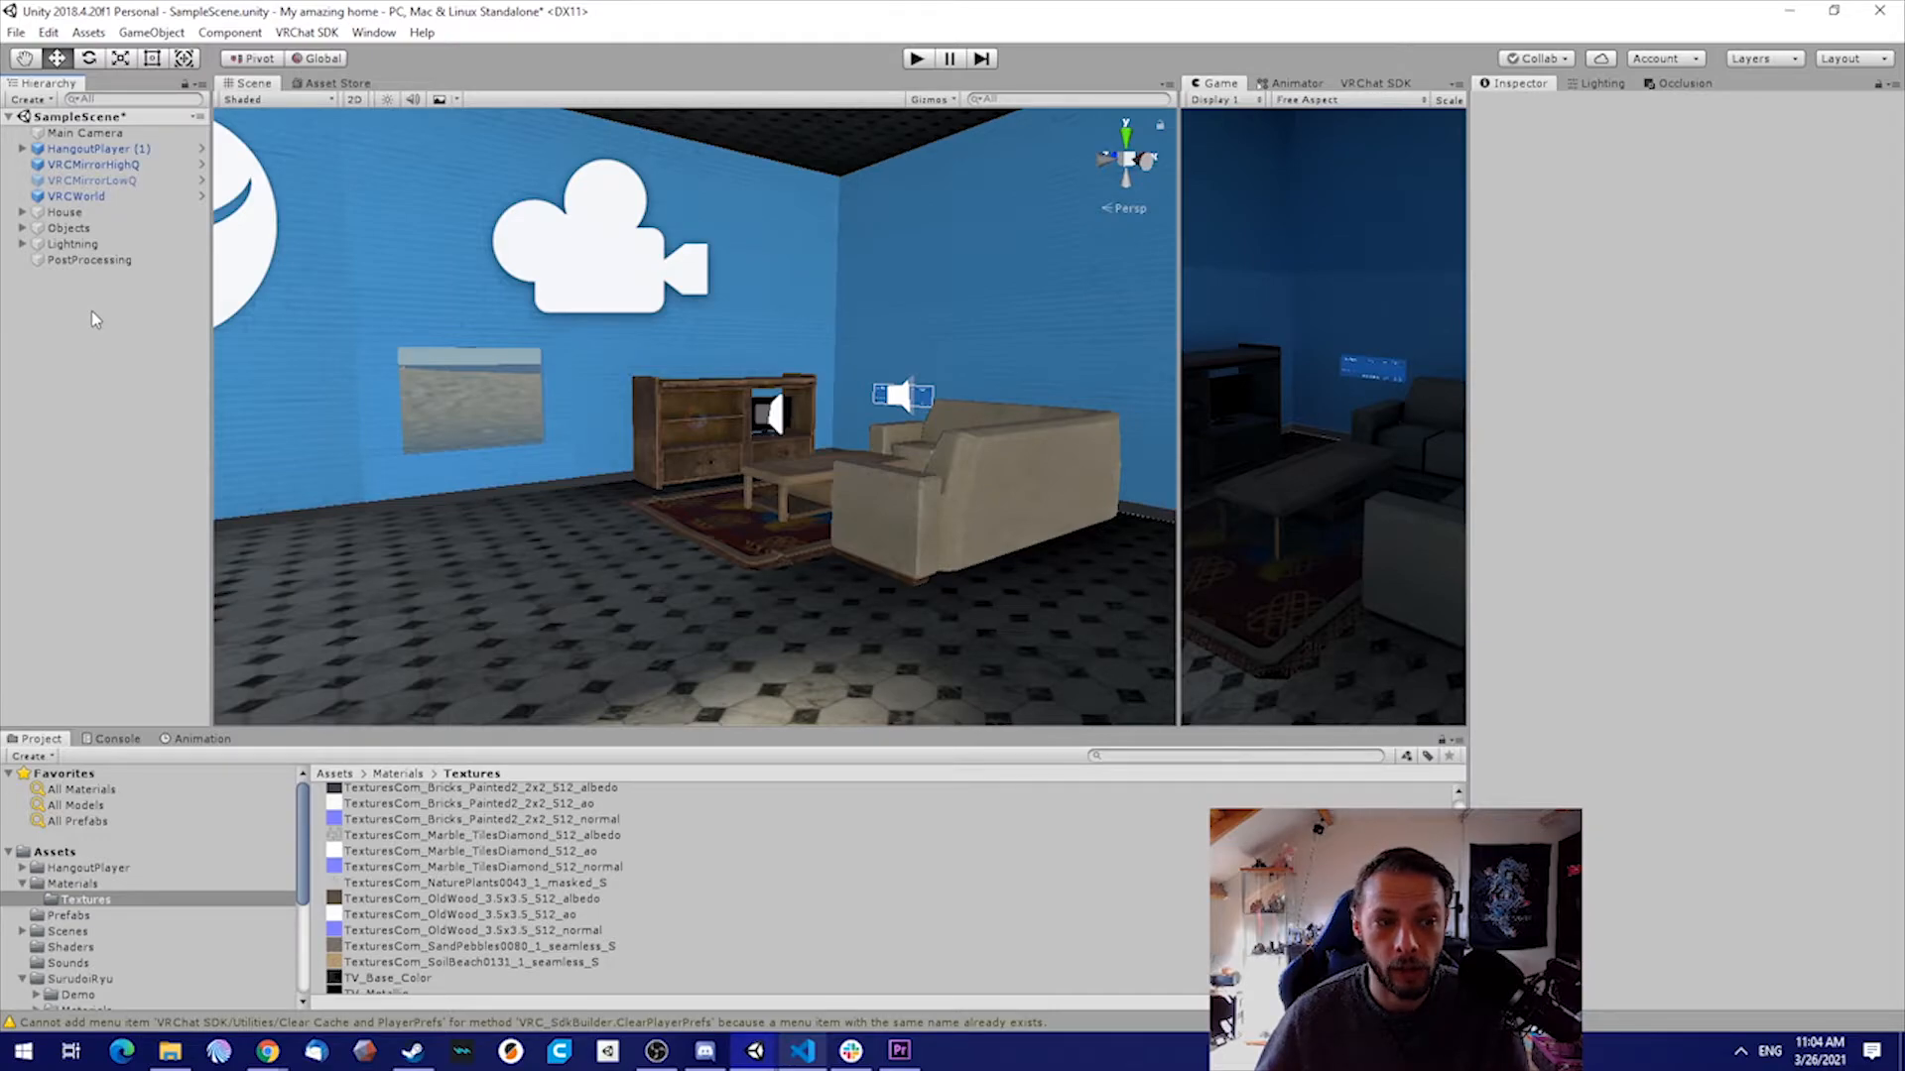
right_click(92, 313)
mouse_move(163, 474)
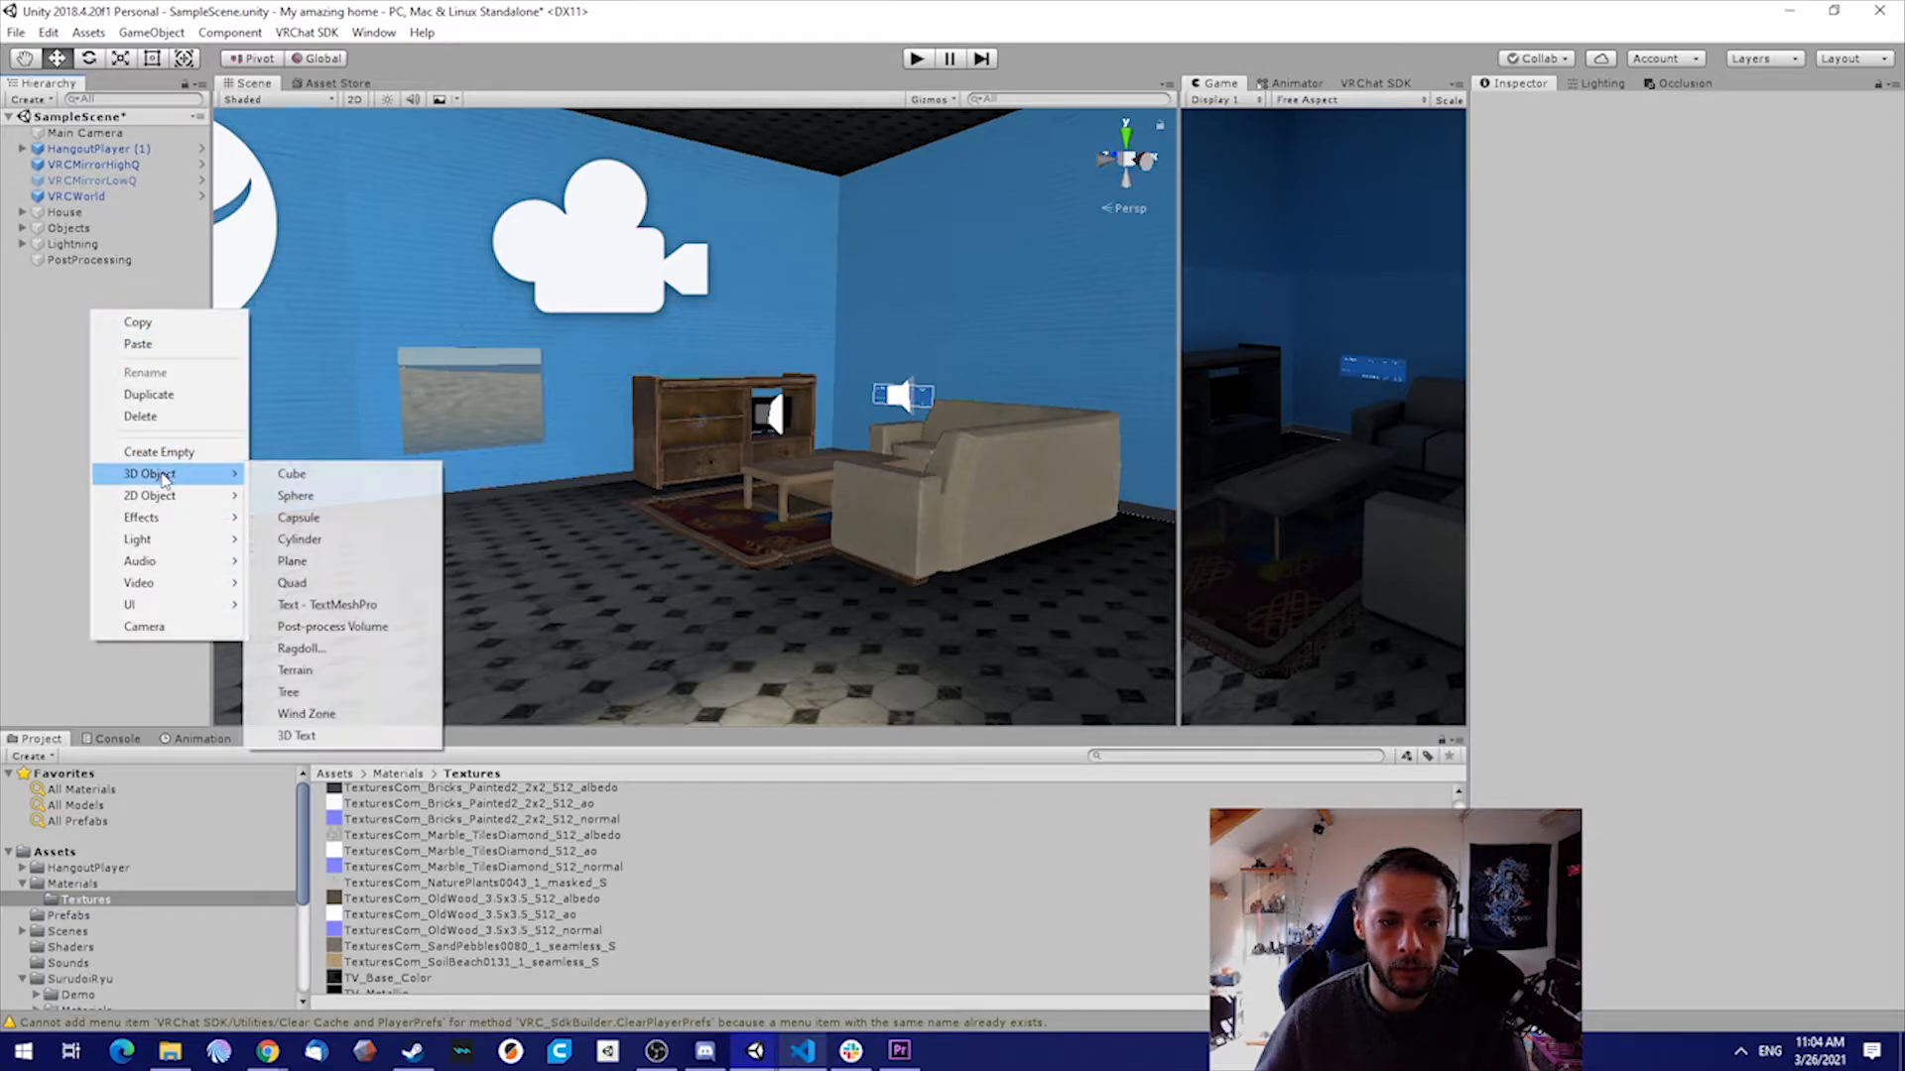
left_click(334, 481)
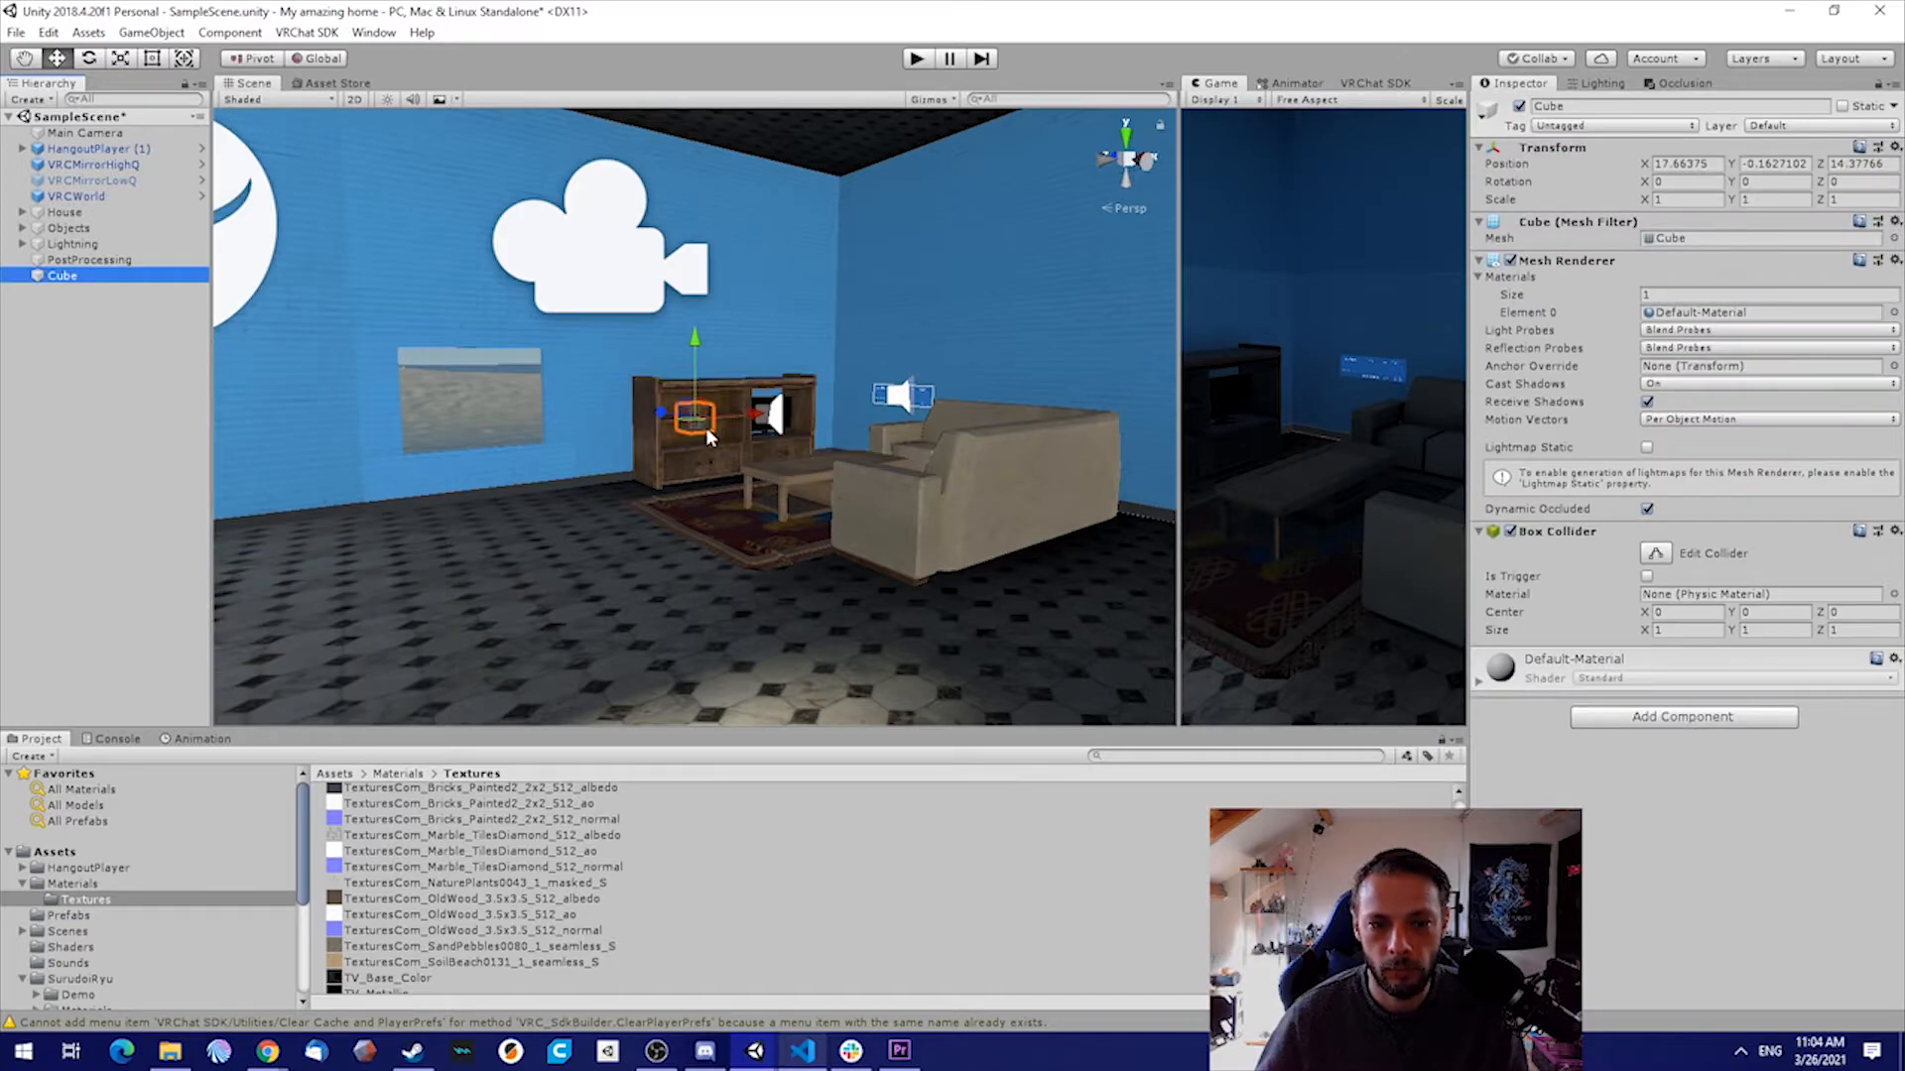
Move the cube in front of the closet and scale it into a thin upright bar of about 0.06 × 1.7 × 0.06
left_click(764, 461)
left_click_drag(763, 462, 774, 295)
right_click_drag(873, 346, 728, 430)
key("w")
key("r")
left_click_drag(740, 412, 698, 484)
left_click_drag(736, 346, 722, 452)
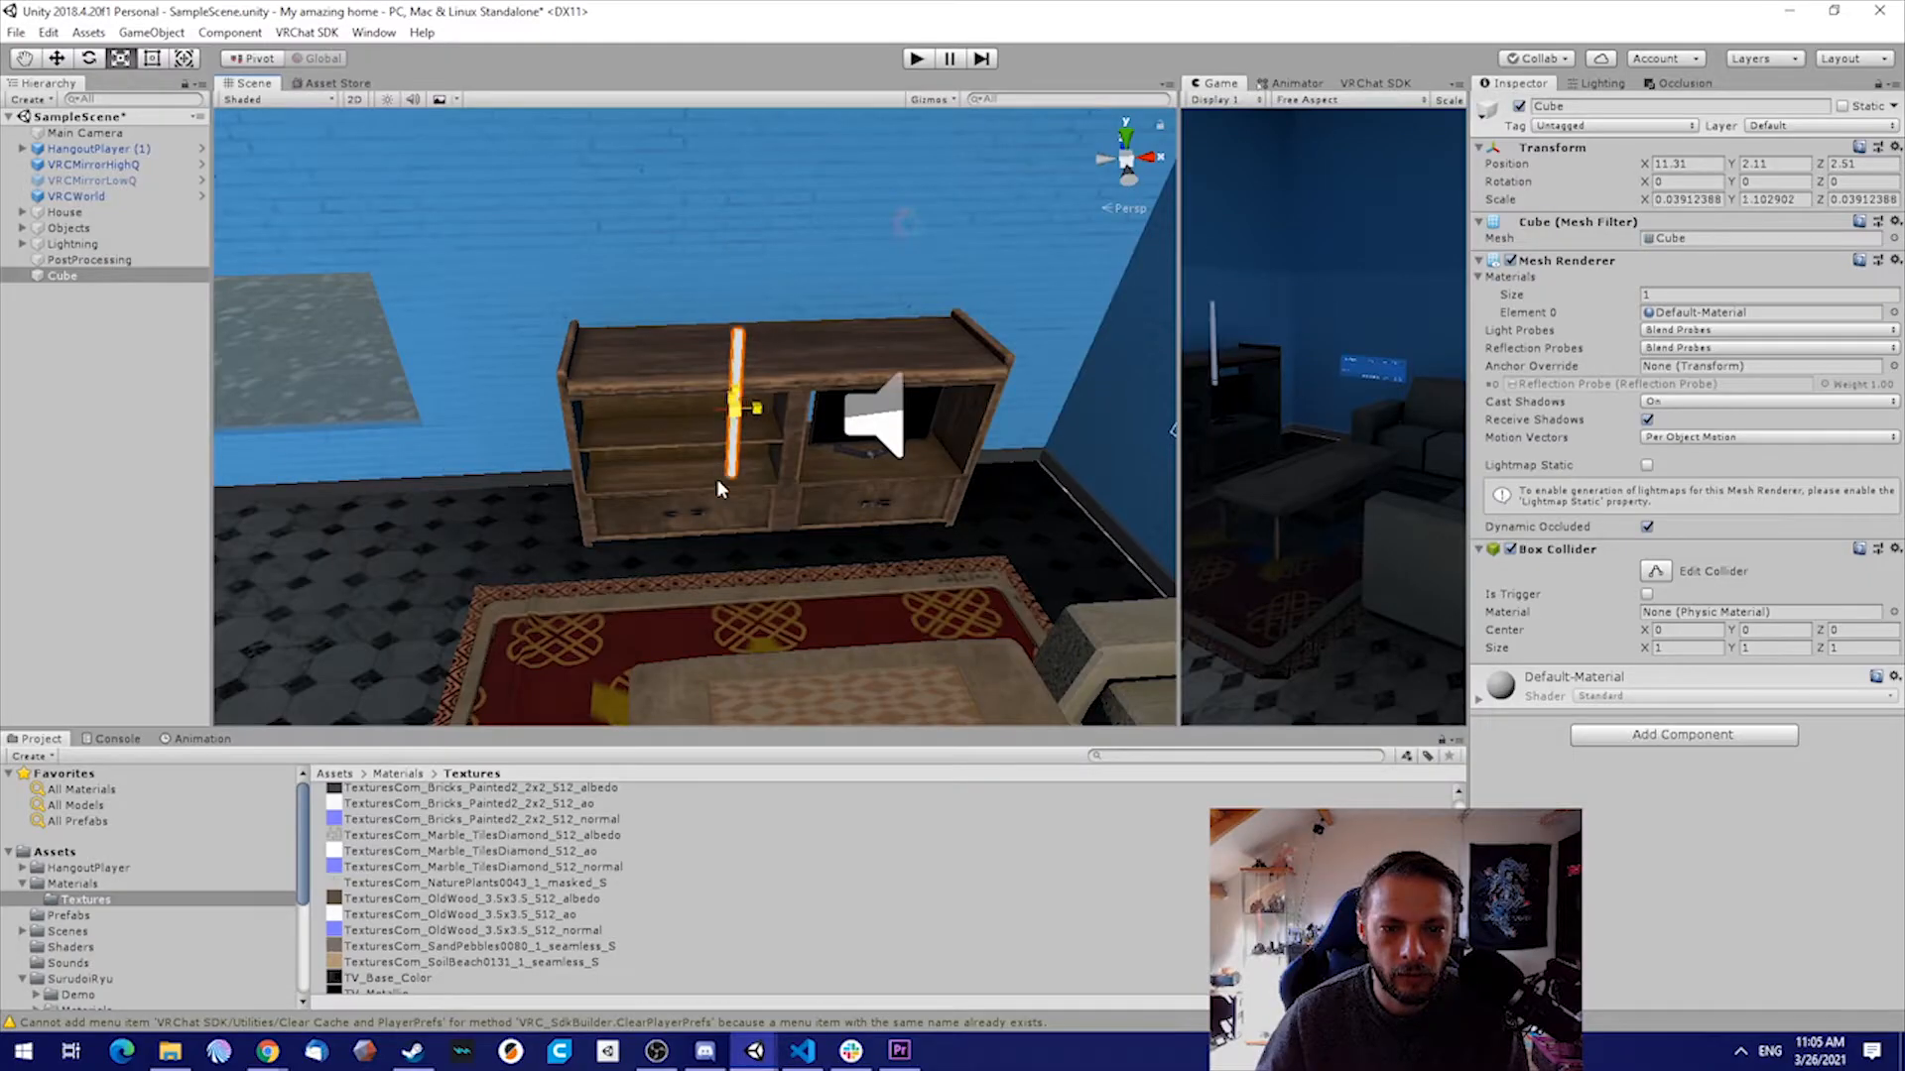
Thin the upright bar further and move it into the room corner beside the closet
left_click_drag(723, 481, 729, 802)
key("f")
key("w")
left_click_drag(657, 397, 1014, 248)
mouse_move(898, 337)
right_mouse_down()
mouse_move(982, 271)
mouse_move(875, 280)
mouse_move(912, 369)
right_mouse_up()
key("w")
mouse_move(938, 300)
left_mouse_down()
mouse_move(978, 297)
mouse_move(960, 301)
left_mouse_up()
right_click_drag(960, 302, 732, 149)
key("w")
Stretch the corner bar from floor to ceiling, to a vertical scale of about 6.18
left_click(150, 61)
right_click_drag(723, 514, 784, 590)
left_click_drag(746, 547, 774, 64)
right_click_drag(697, 320, 764, 446)
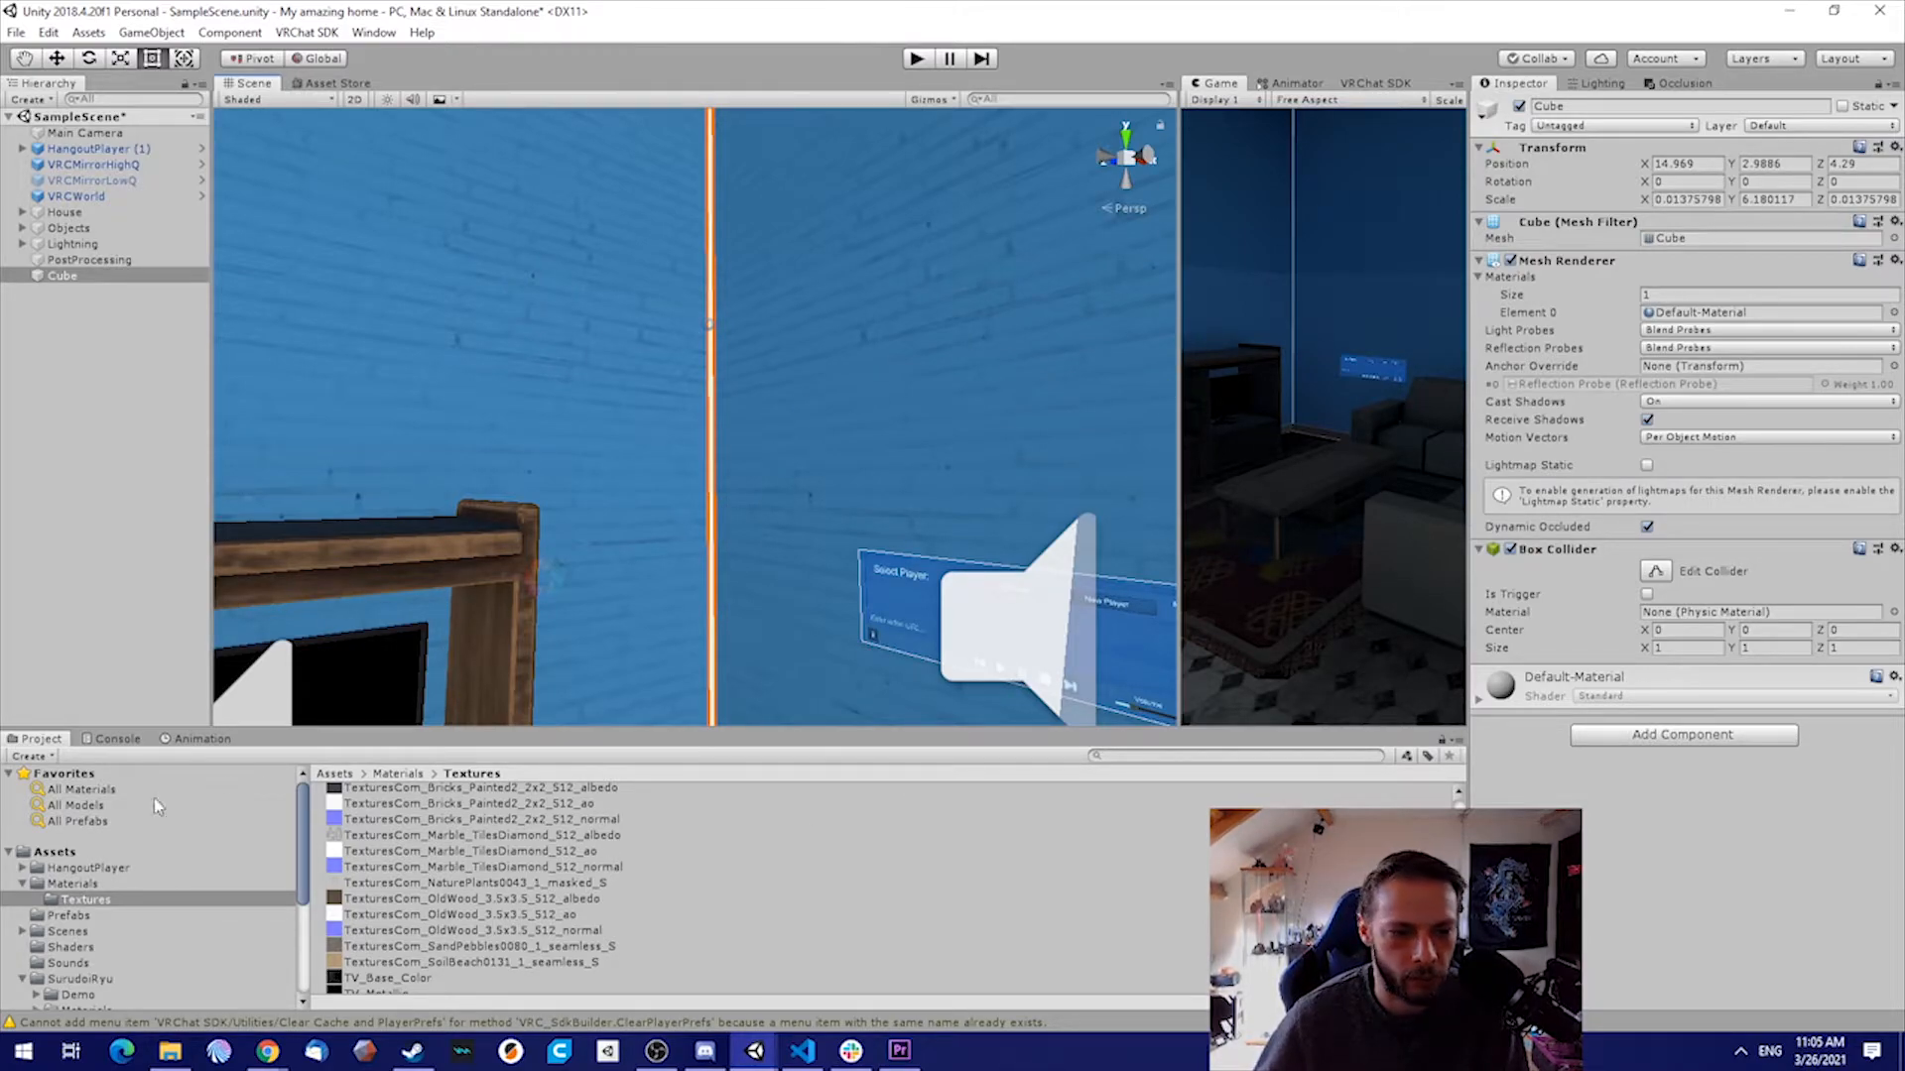
Create a new material named Neon_Red in the Materials folder
scroll(149, 909, "down", 2)
left_click(71, 825)
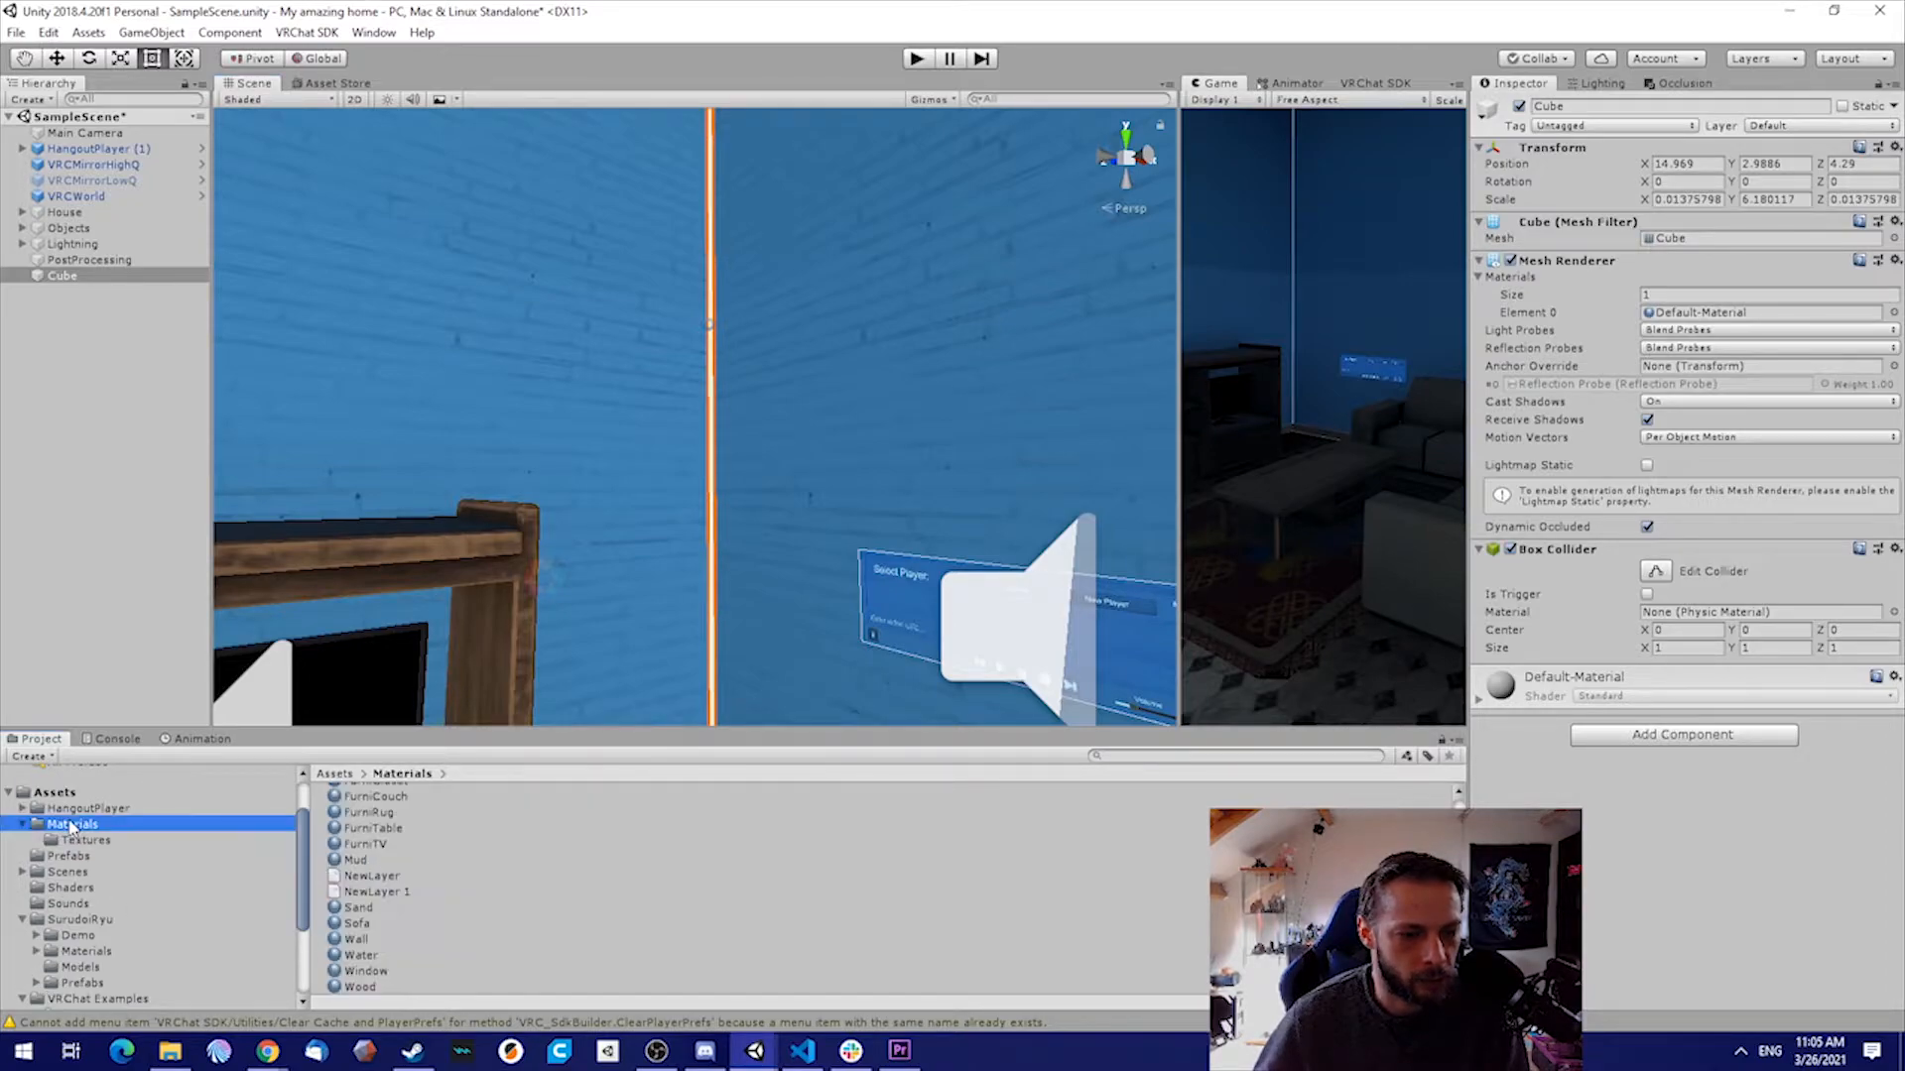
left_click_drag(593, 726, 637, 444)
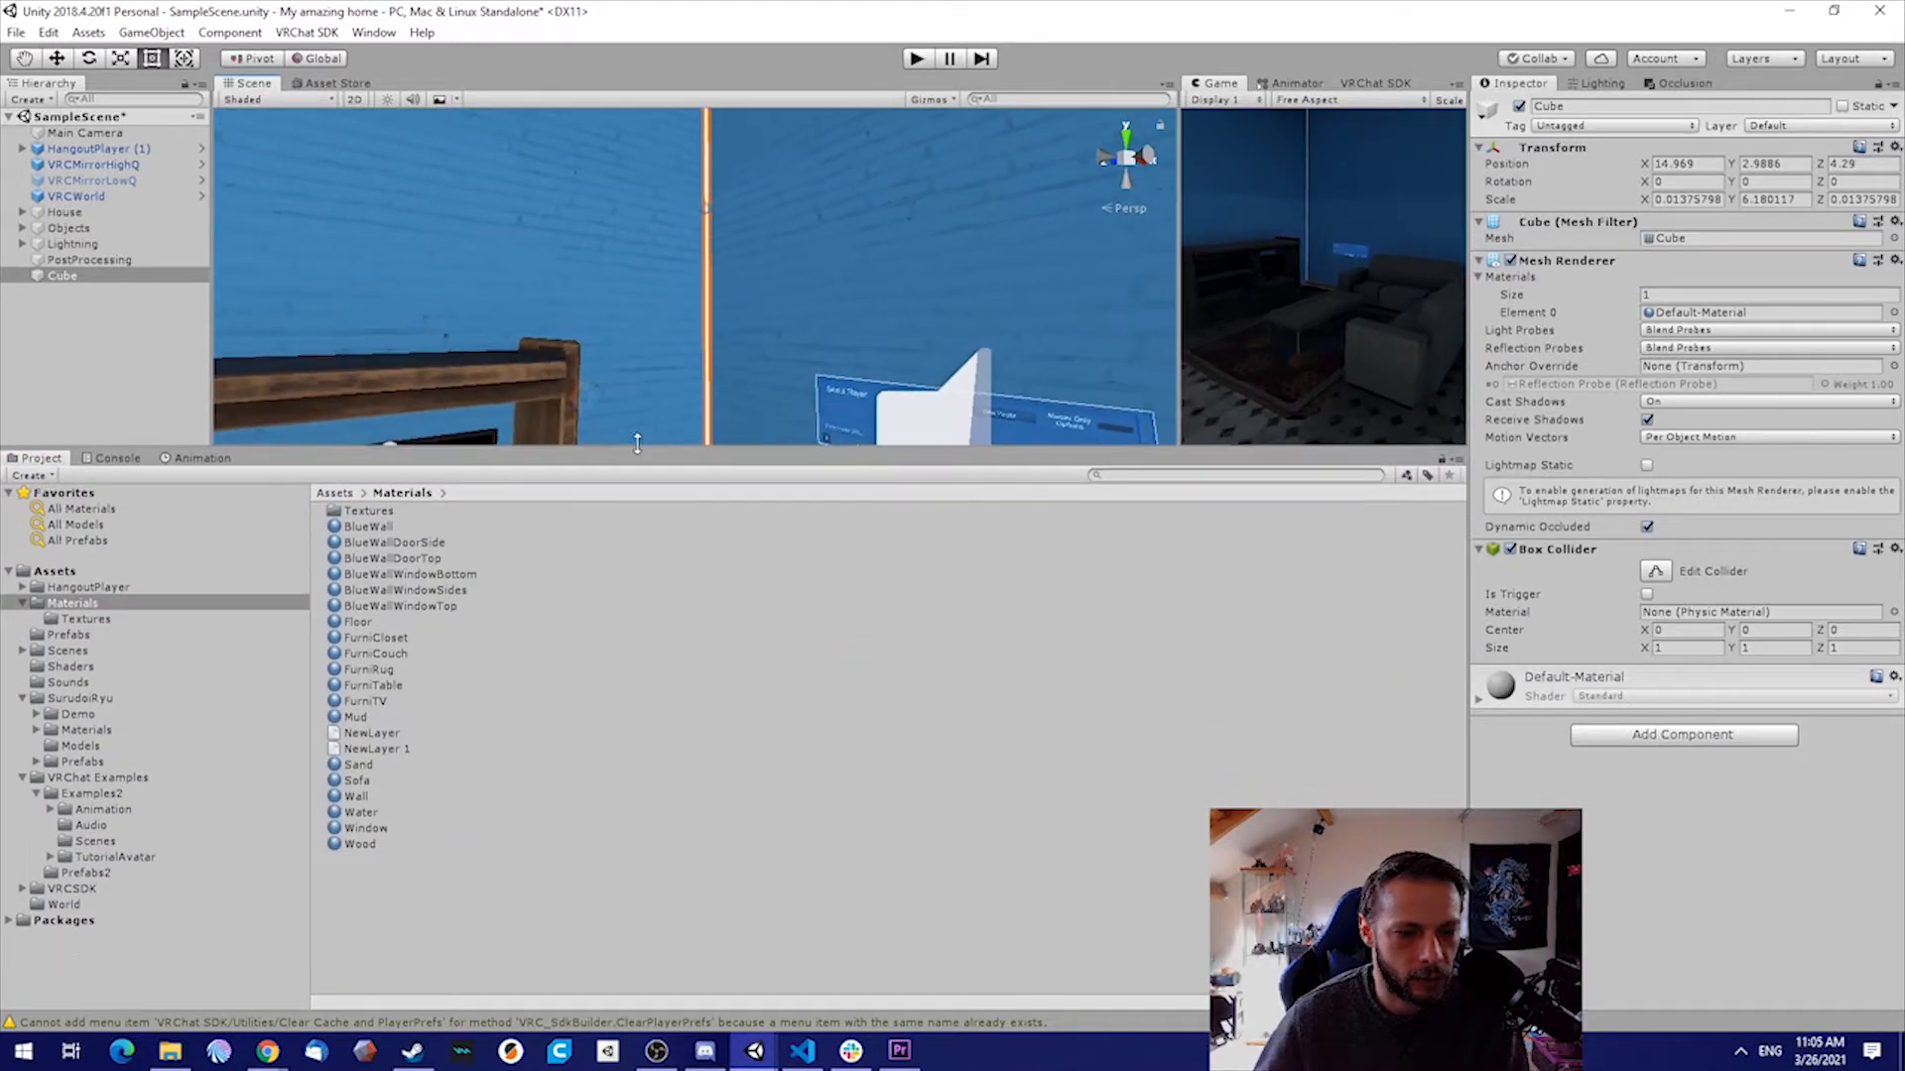
right_click(572, 907)
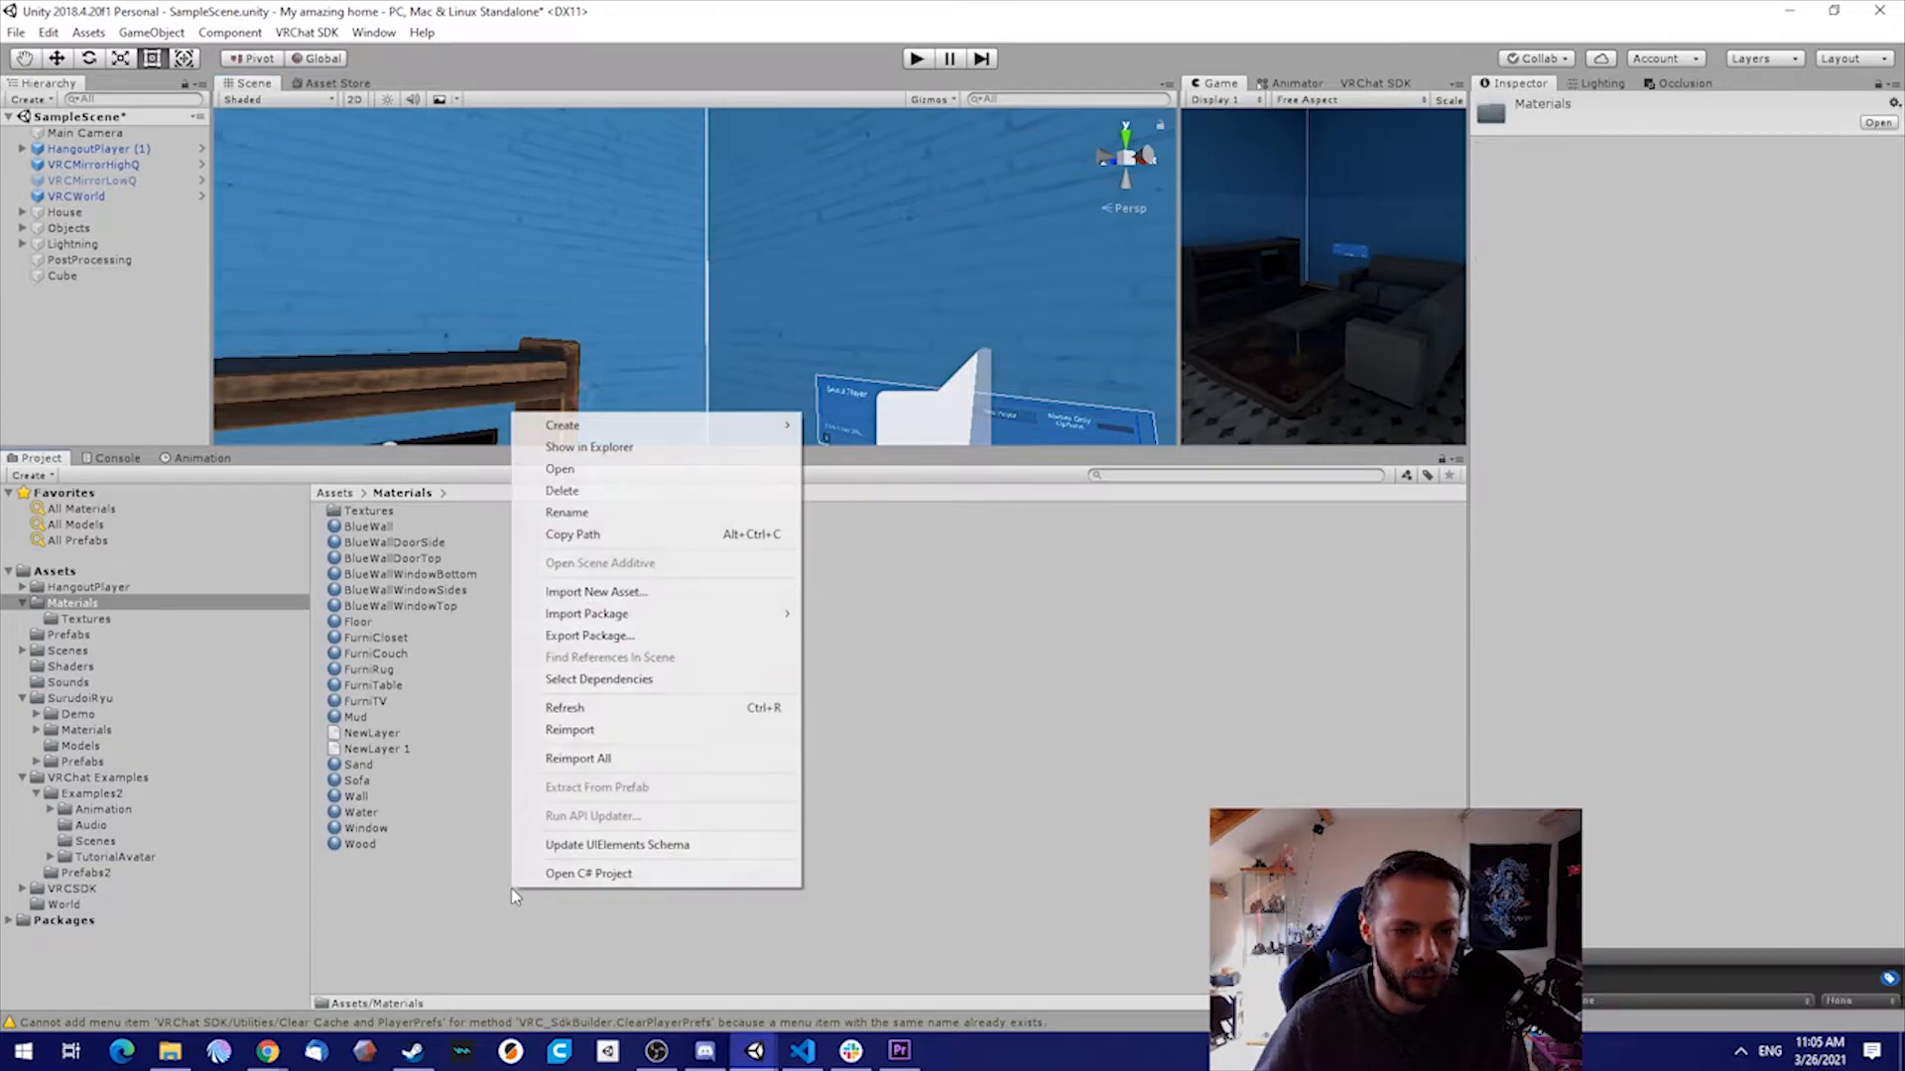
mouse_move(694, 425)
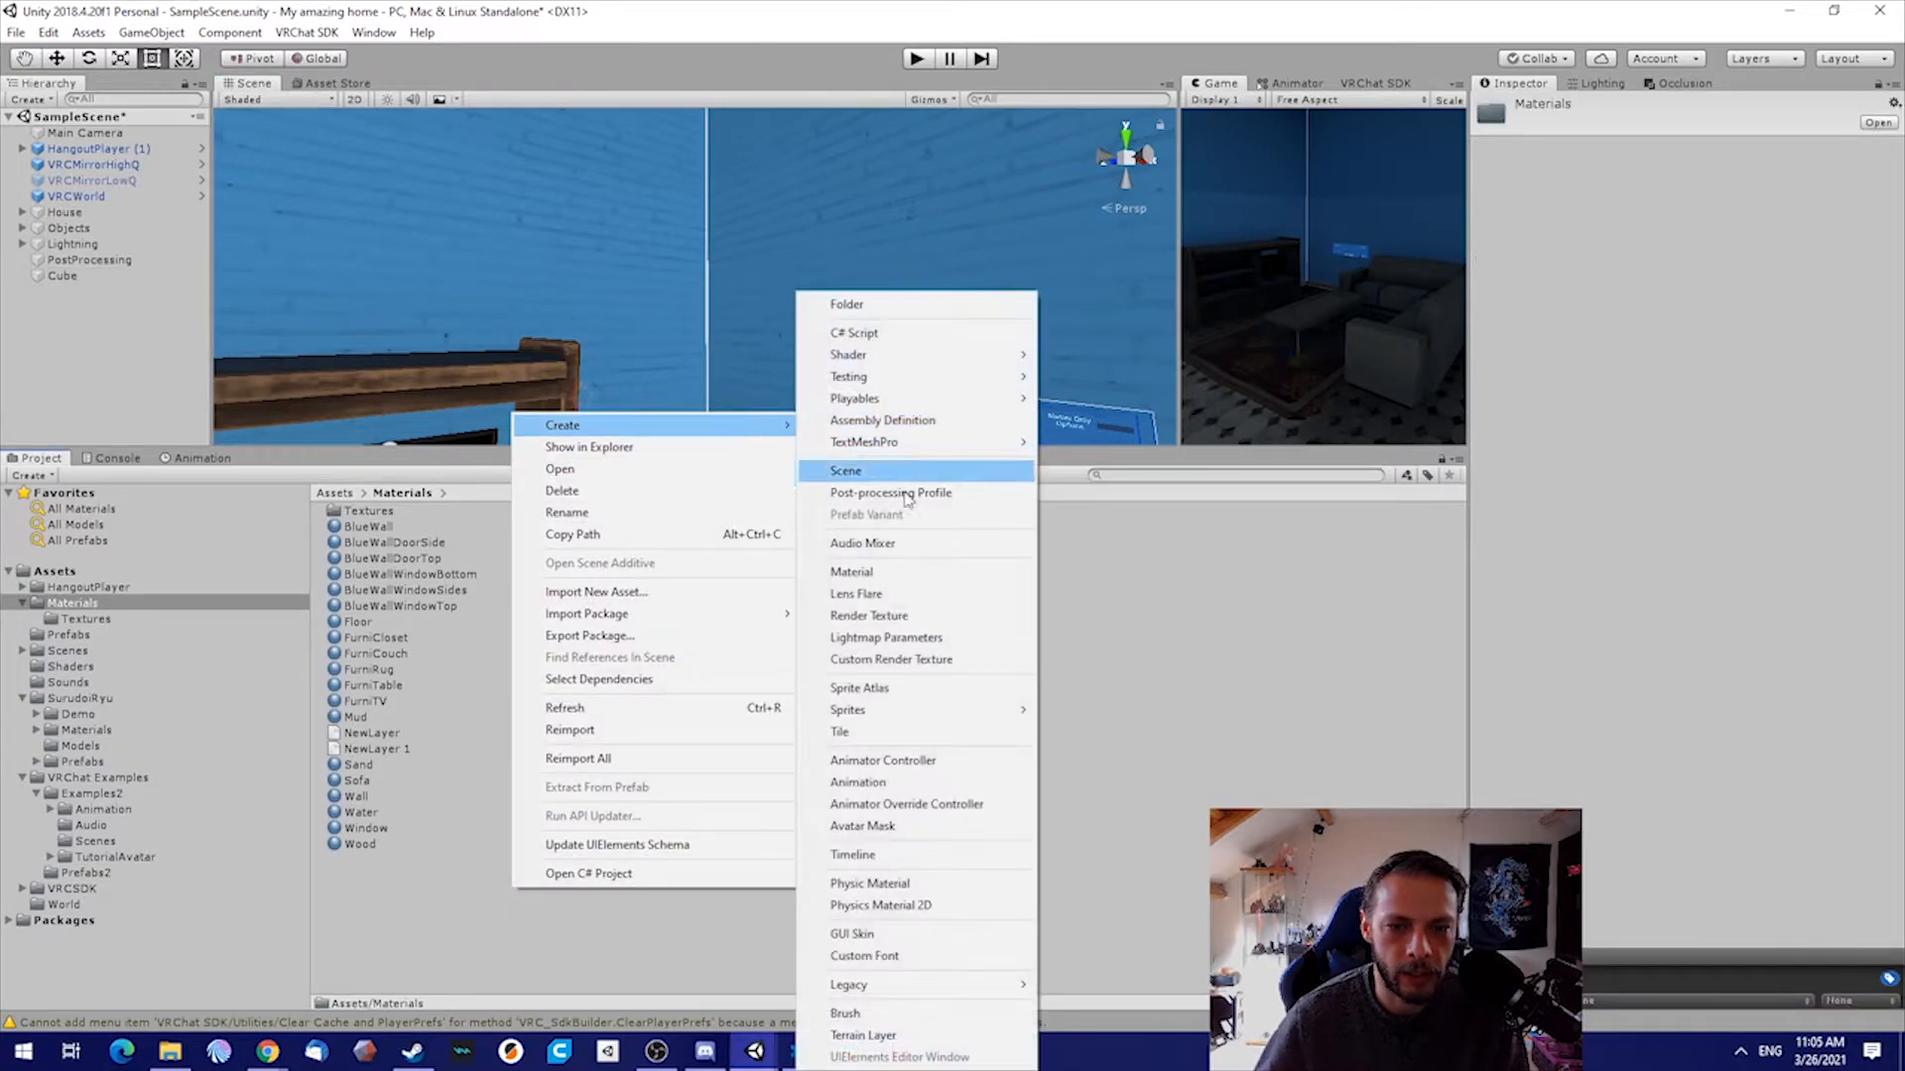
left_click(887, 573)
type("Neon_Red")
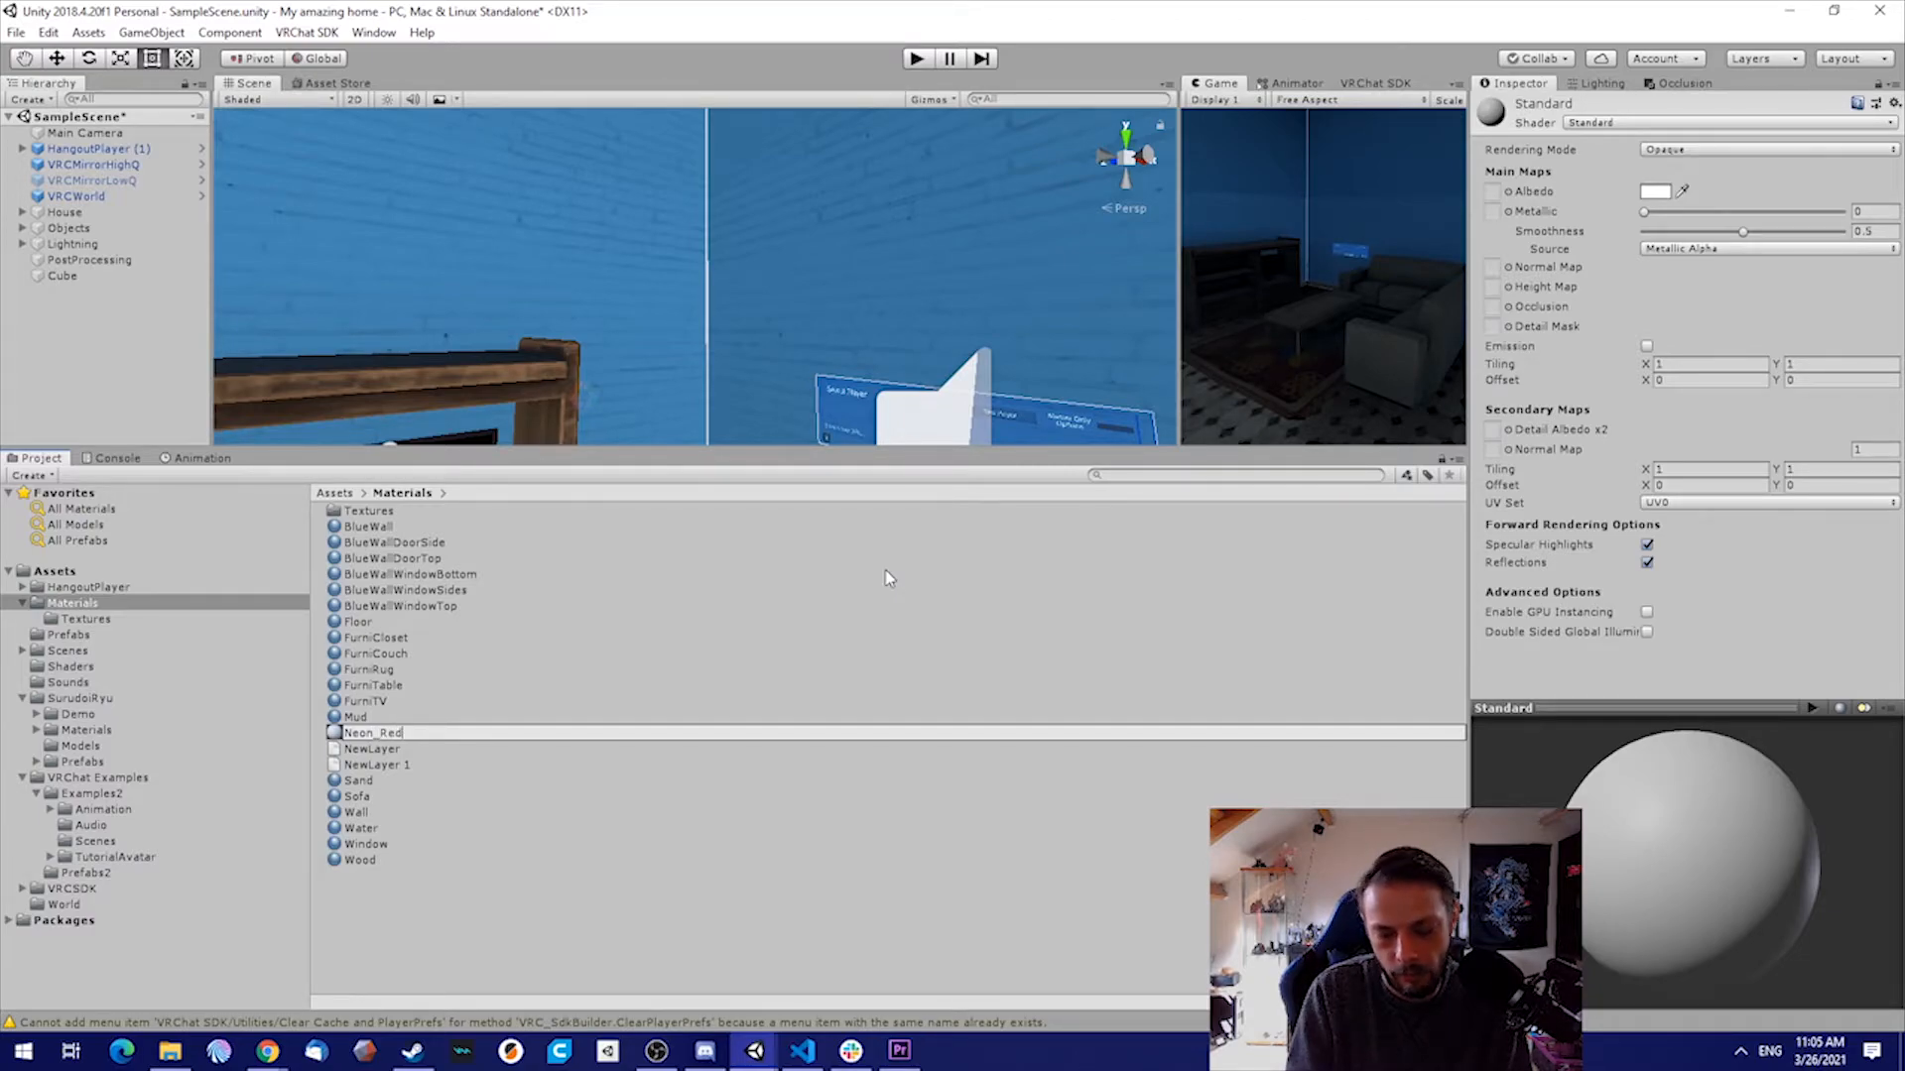
key("Return")
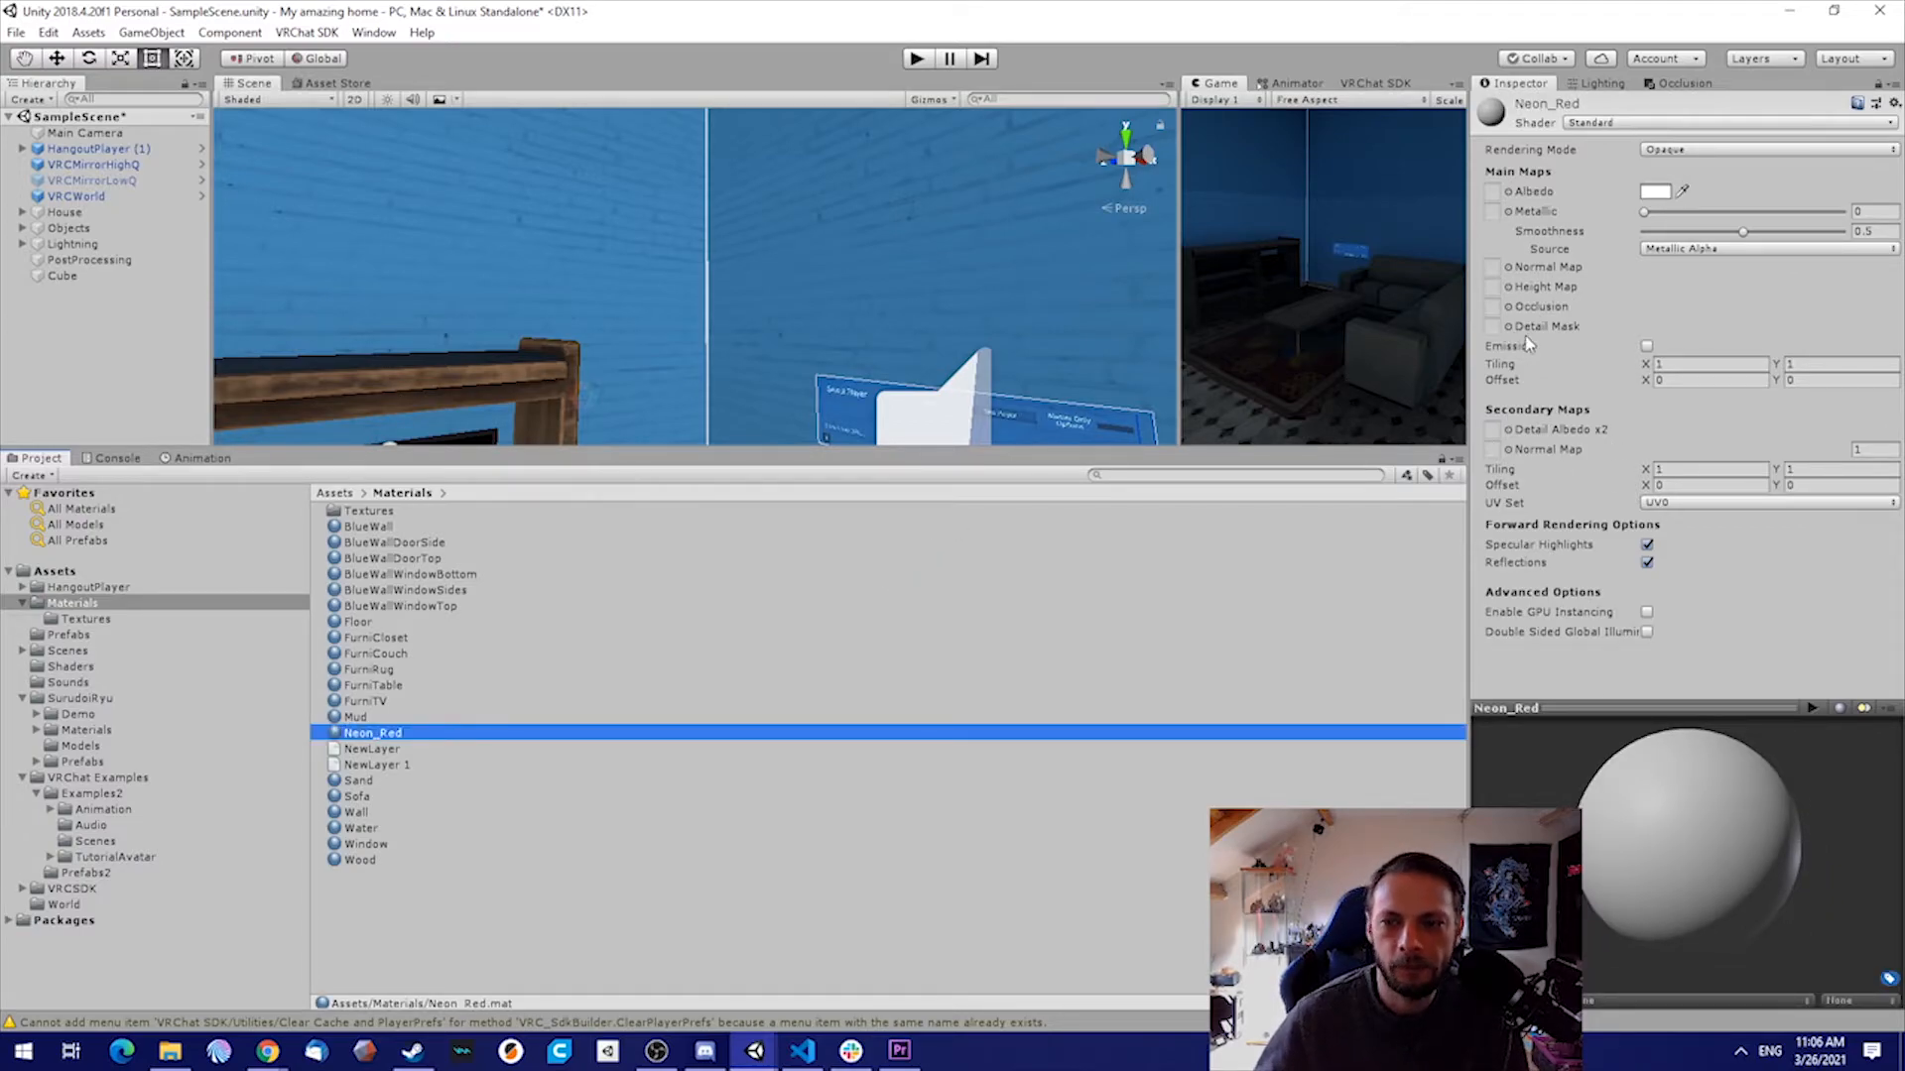
Enable Emission on the Neon_Red material and set its emission color to pure red
left_click(1647, 346)
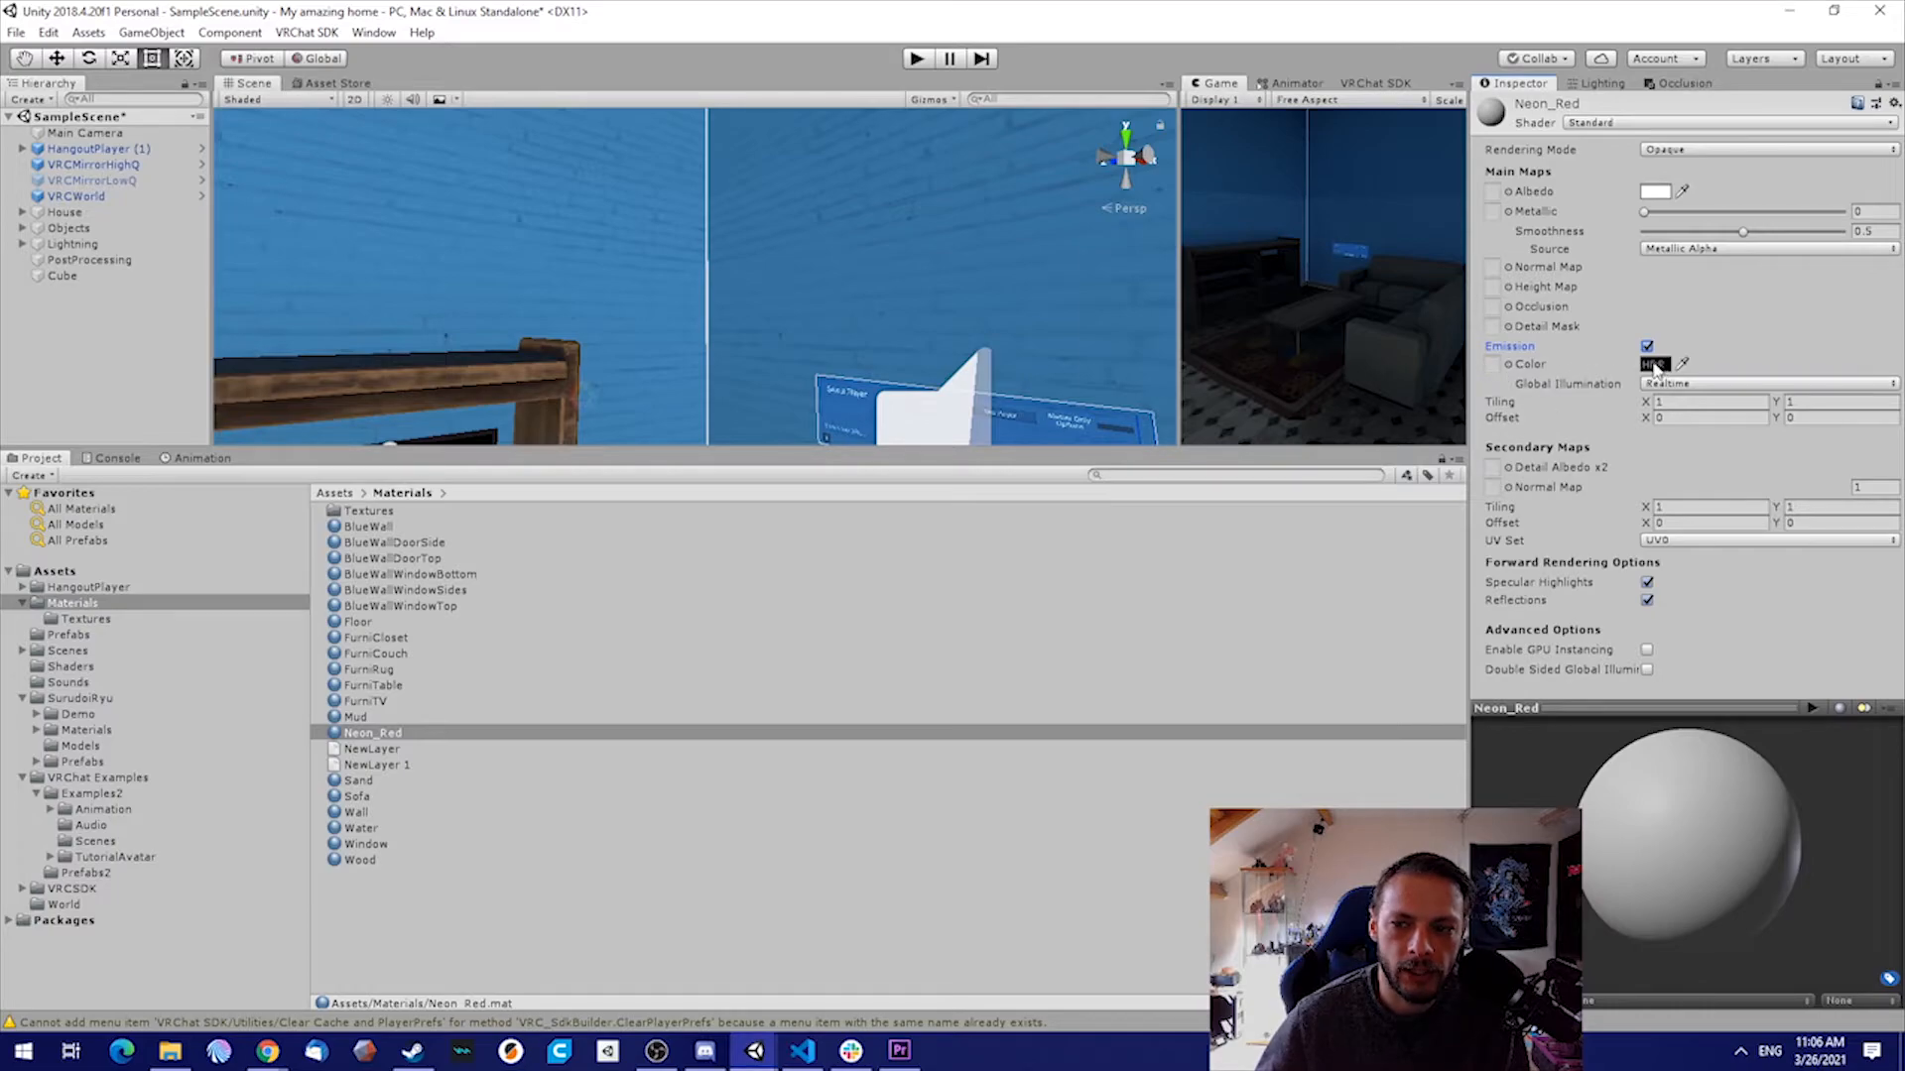
left_click(1654, 365)
mouse_move(1667, 343)
left_mouse_down()
mouse_move(1726, 327)
mouse_move(1738, 391)
mouse_move(1779, 233)
left_mouse_up()
left_click(1754, 215)
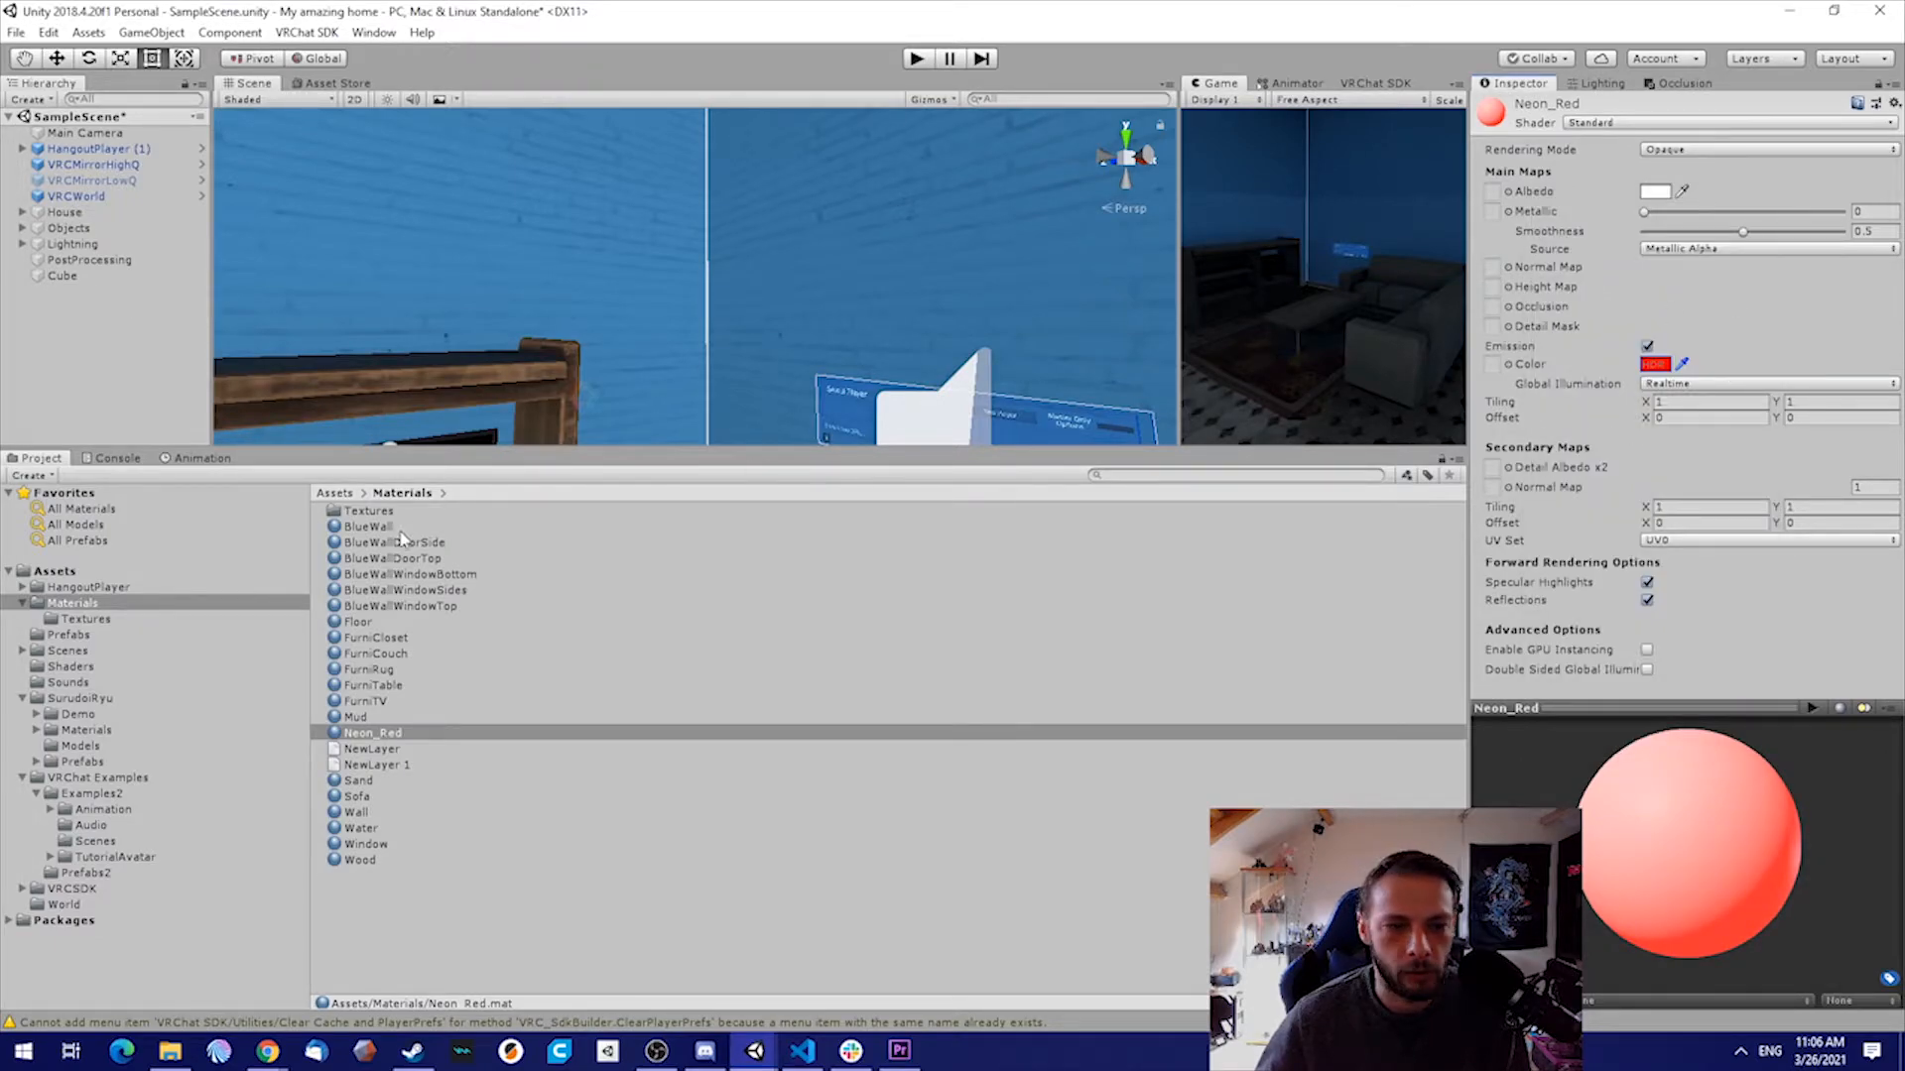
Apply the Neon_Red material to the corner bar and enlarge the Scene and Game views for a wider game preview
left_click_drag(353, 727, 707, 275)
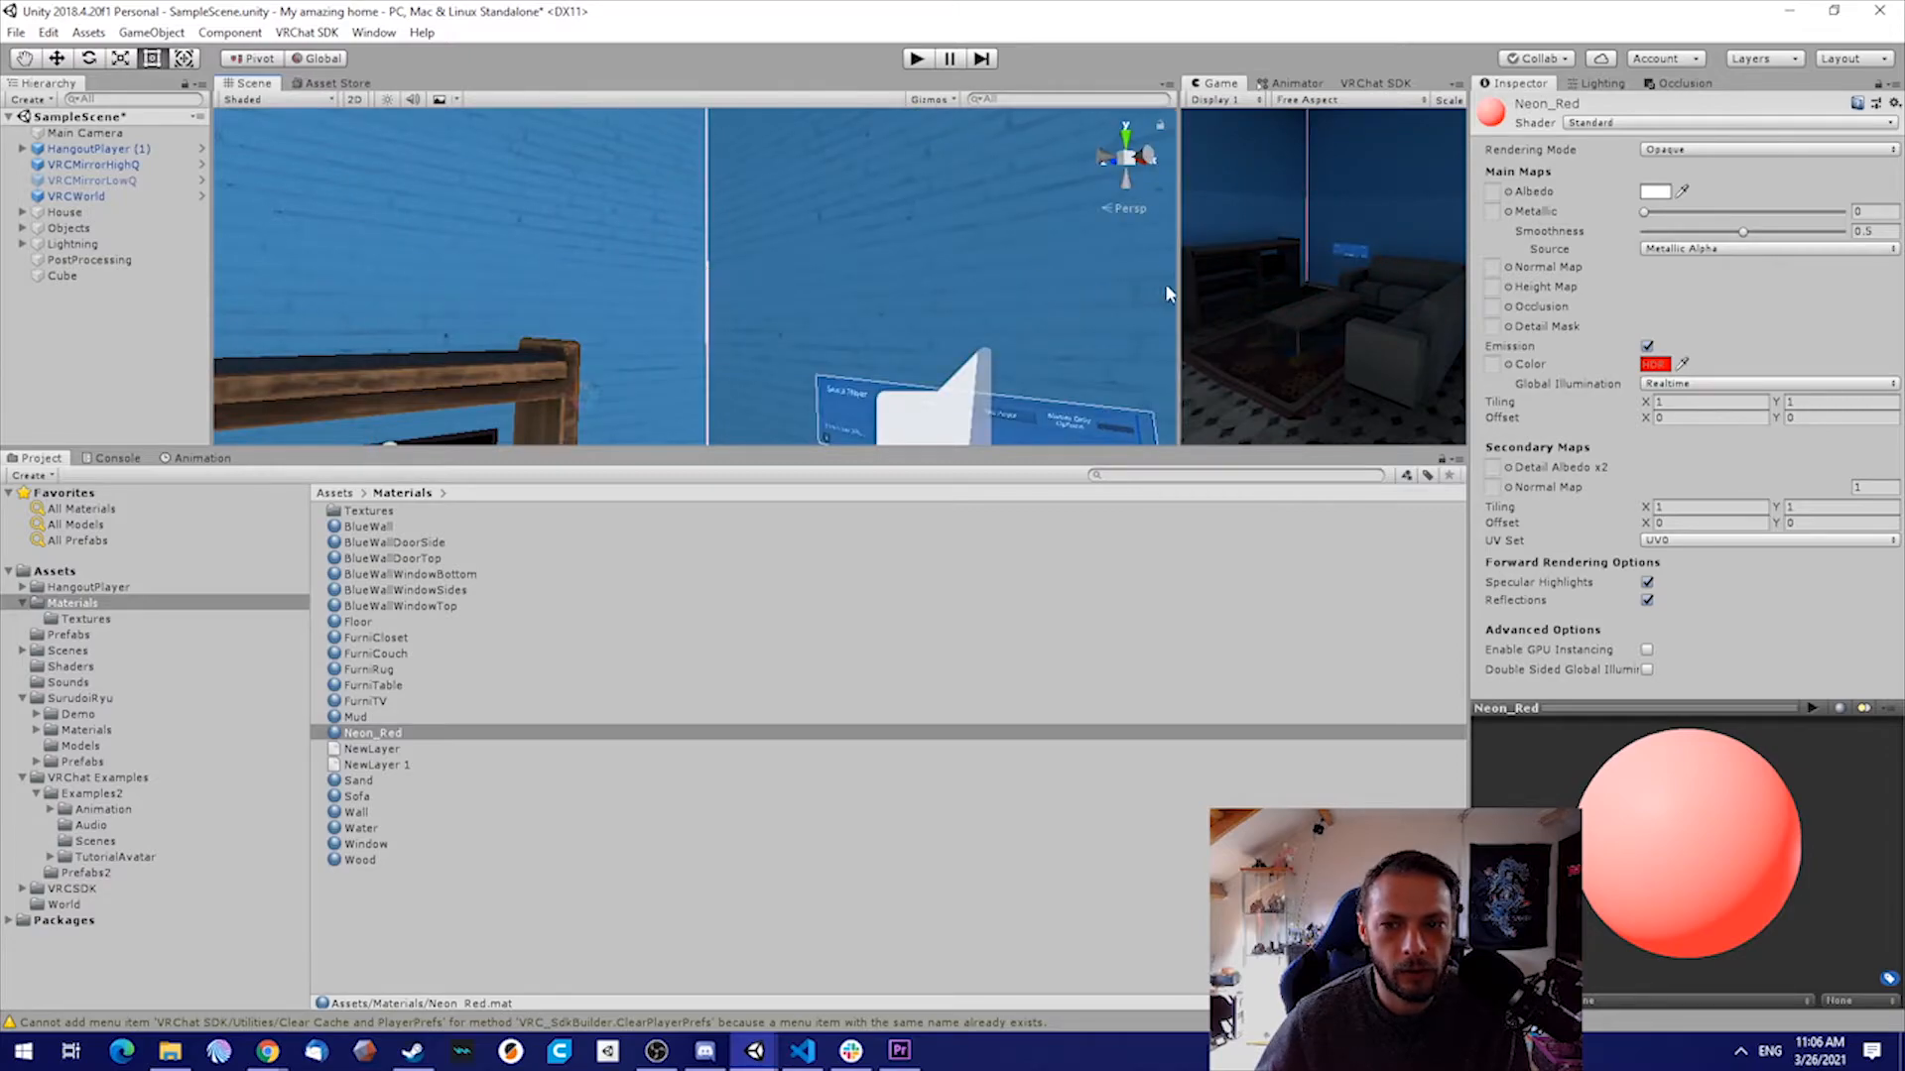
left_click_drag(1170, 448, 1174, 741)
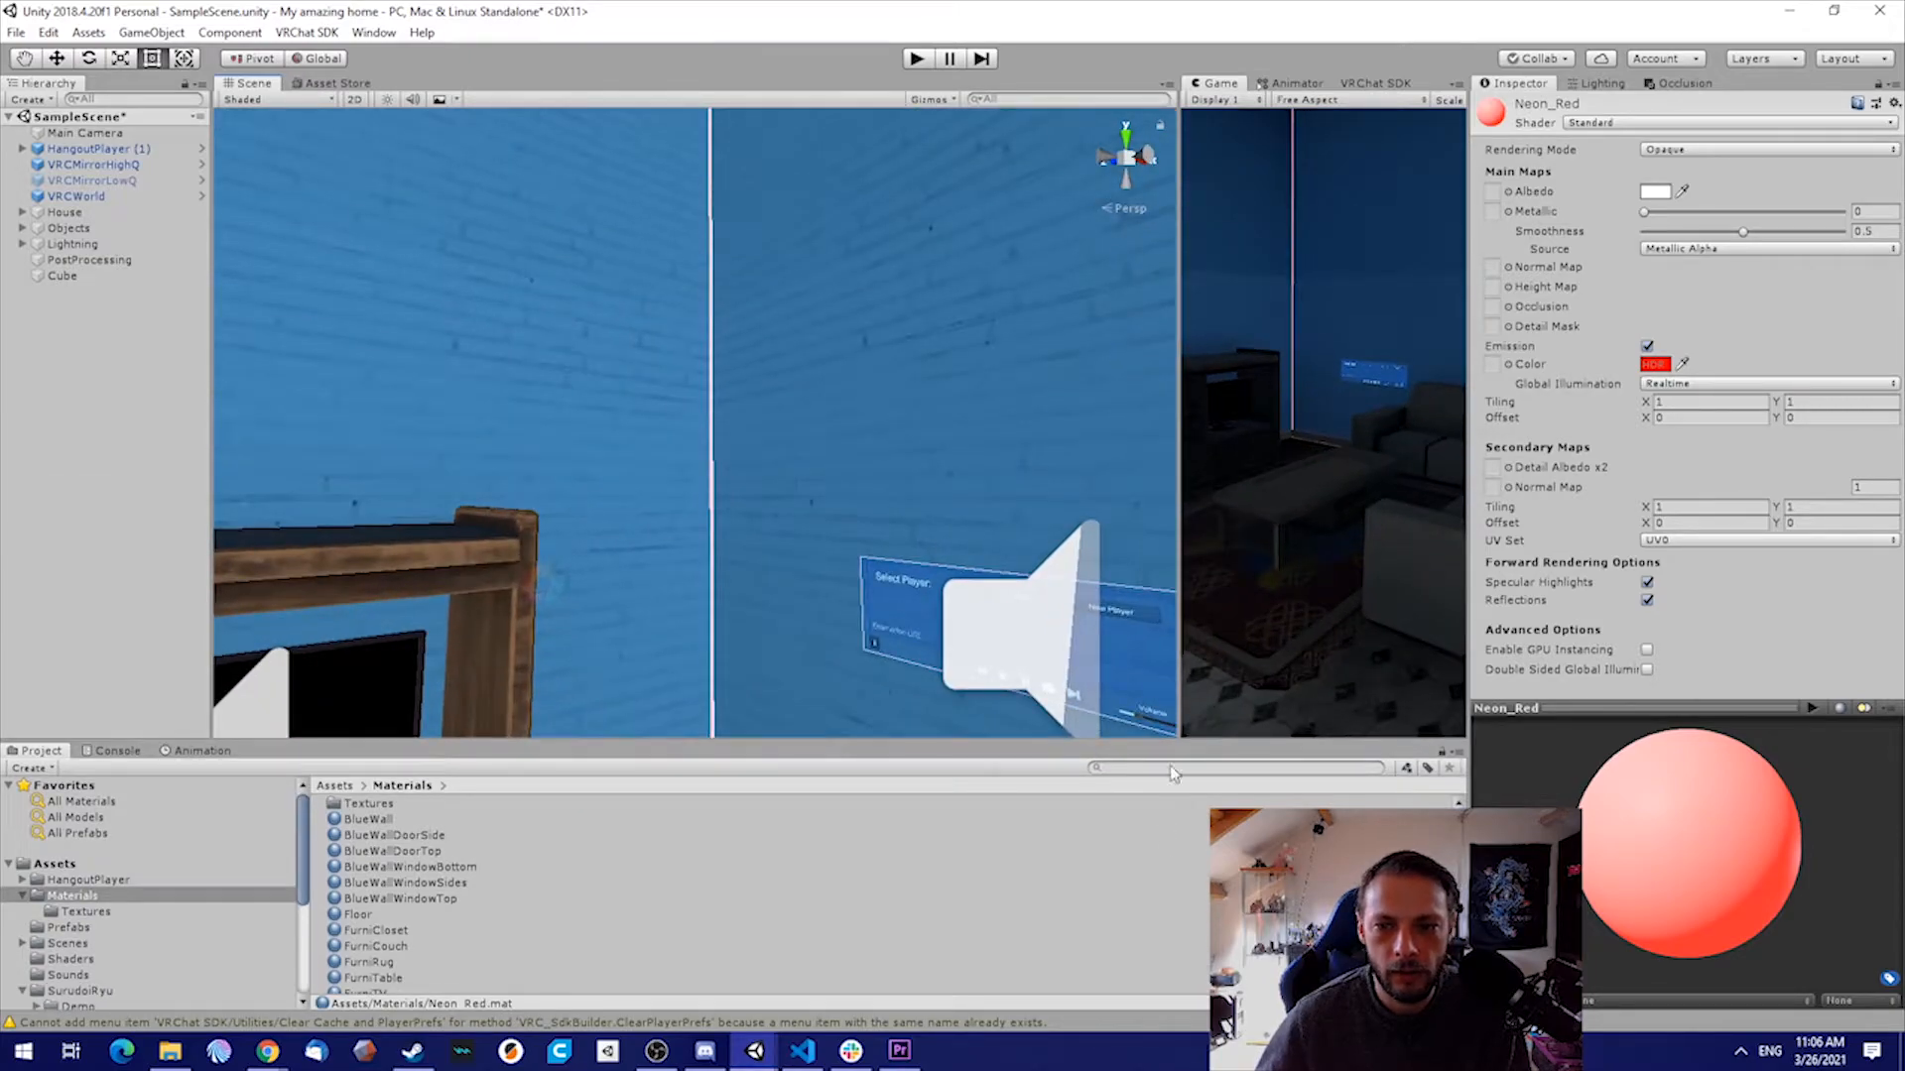
left_click_drag(1179, 578, 810, 577)
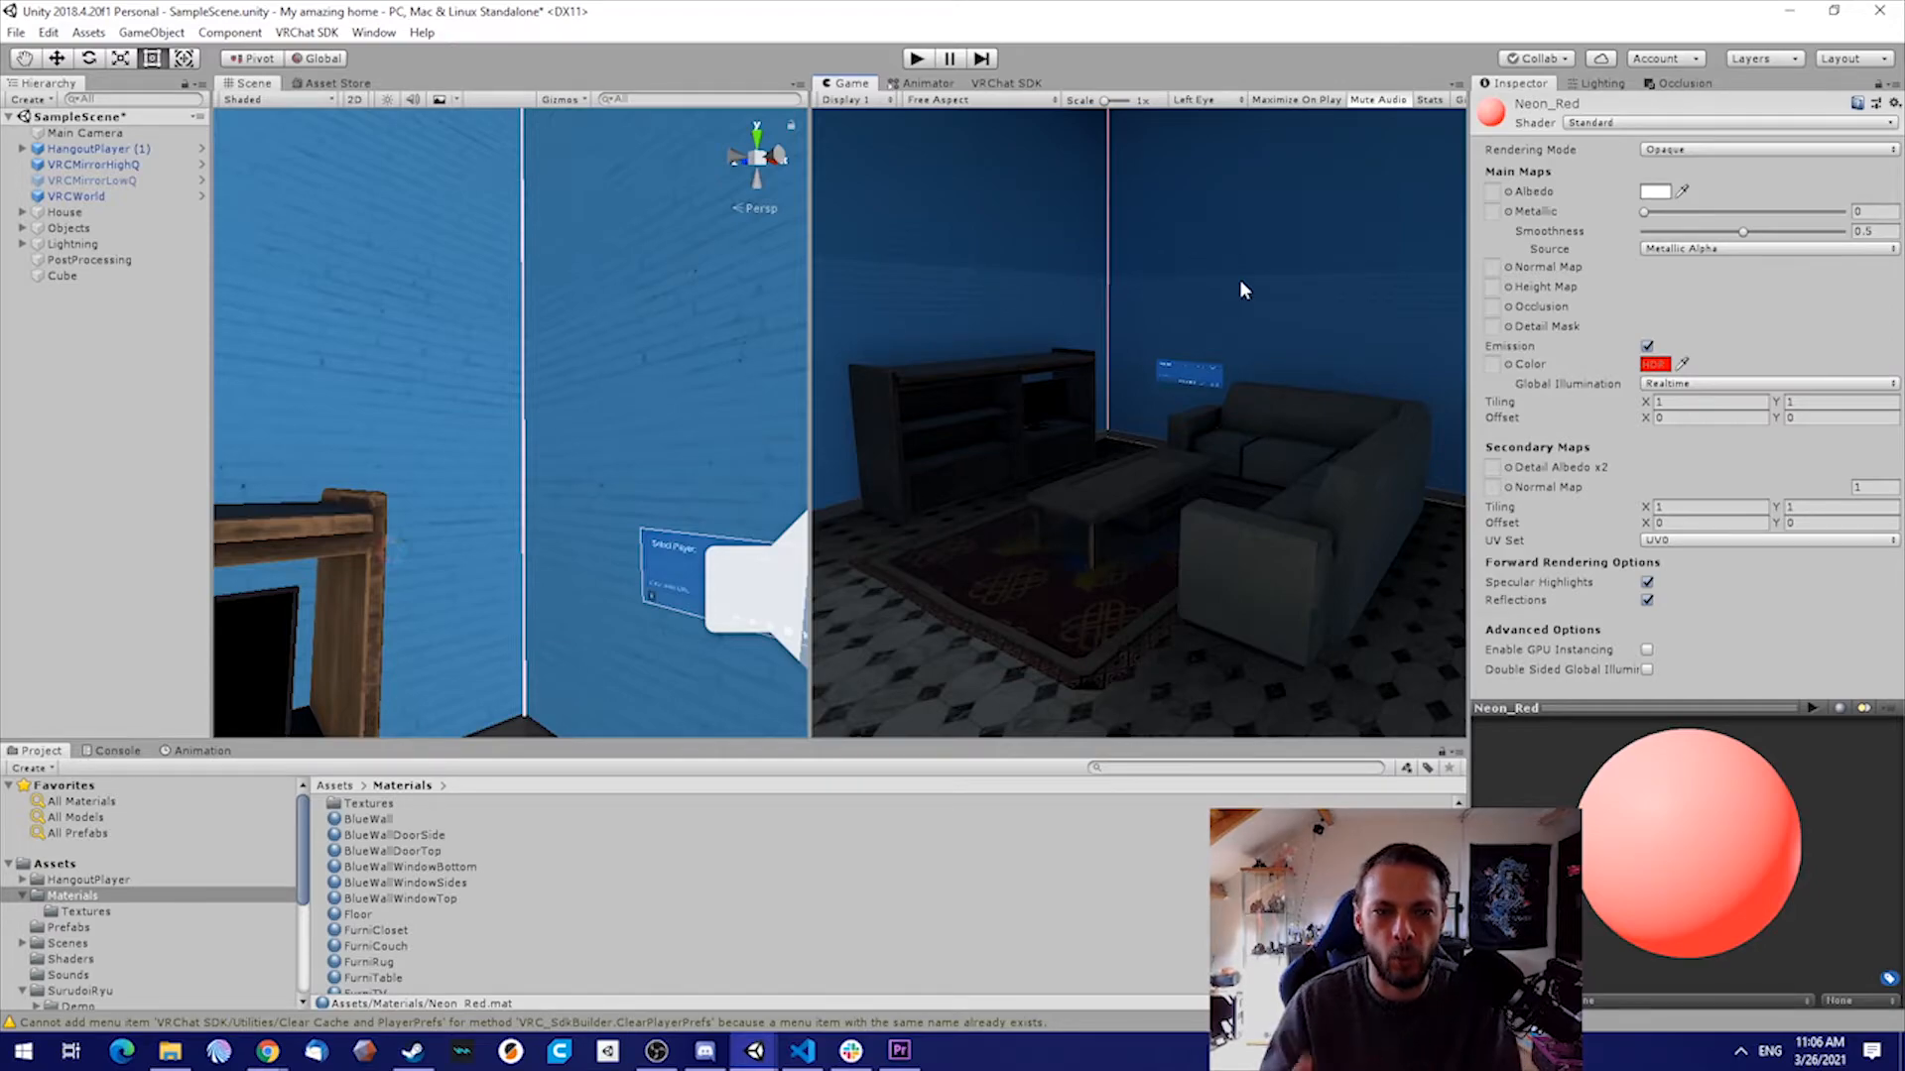
Raise the HDR intensity of Neon_Red's emission color to 1.4
left_click(1655, 365)
left_click_drag(1646, 230, 578, 142)
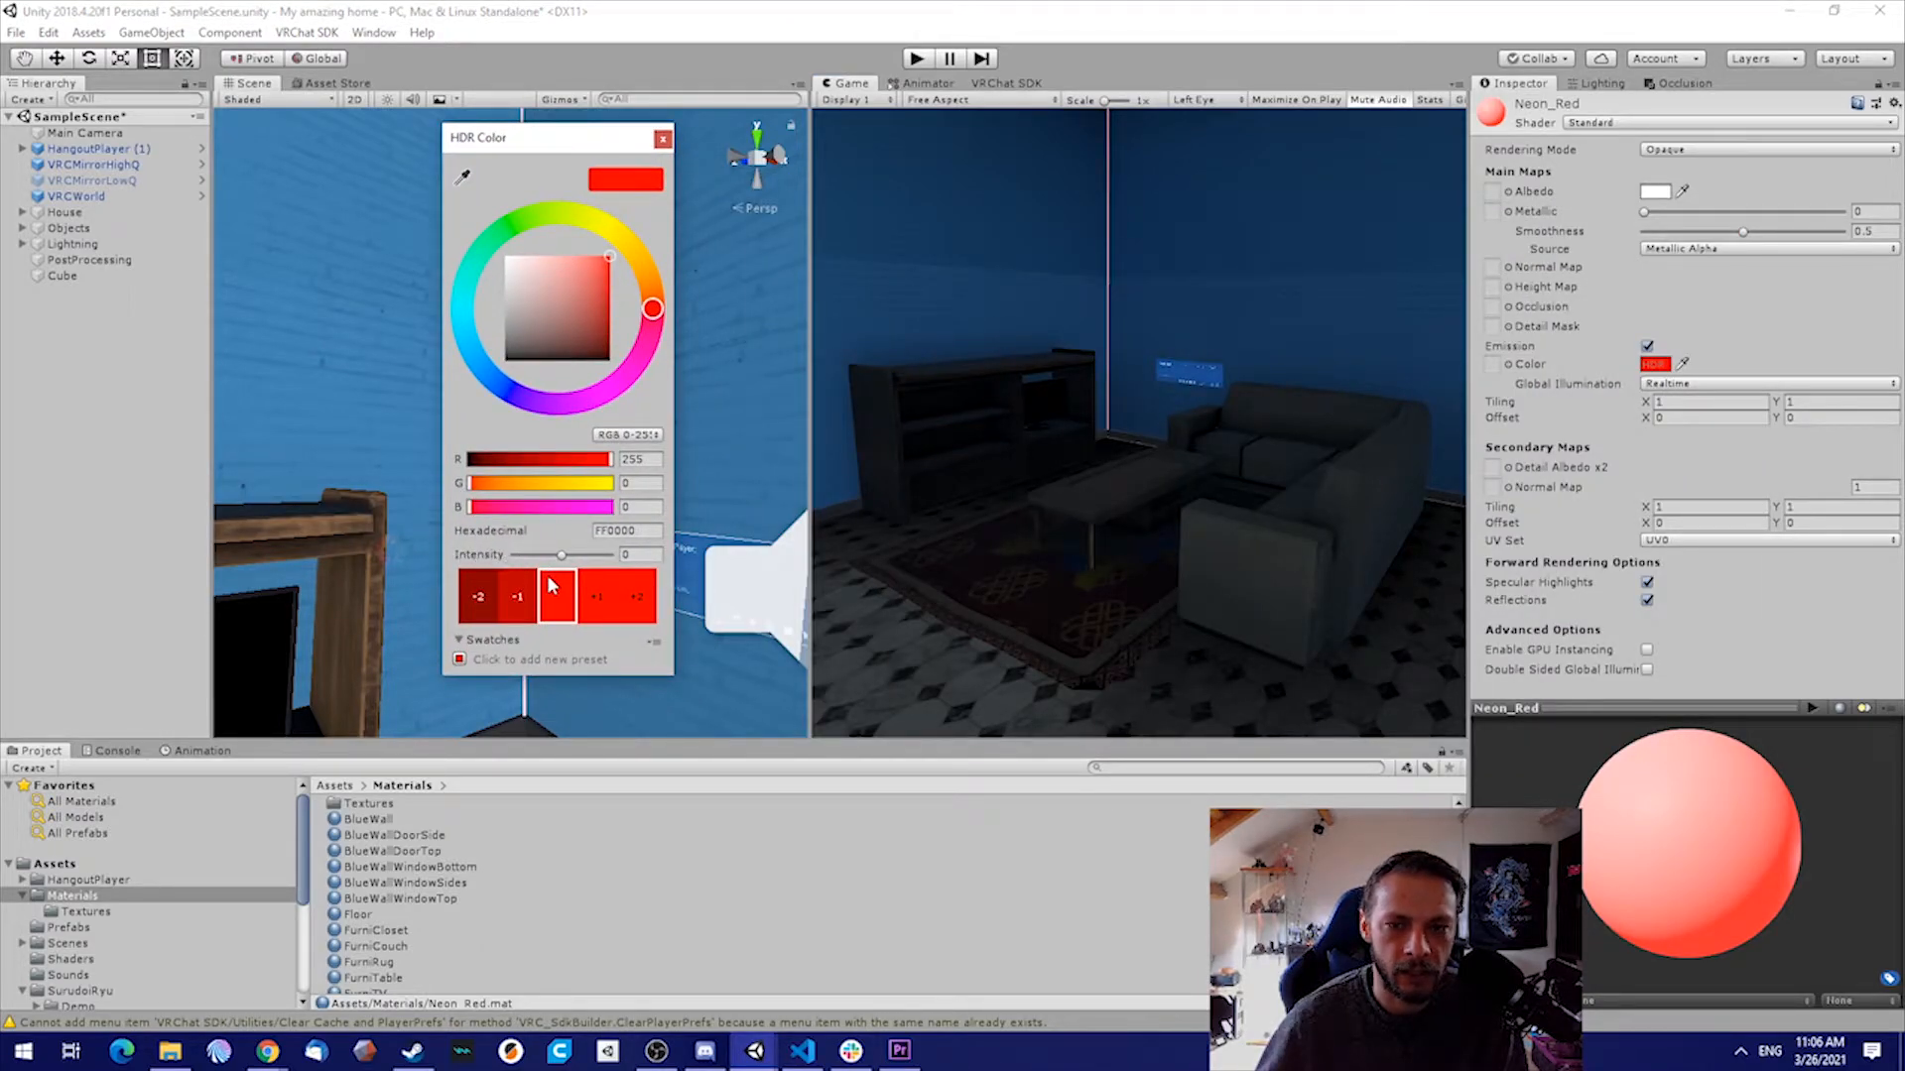
mouse_move(562, 556)
left_mouse_down()
mouse_move(606, 563)
mouse_move(571, 577)
left_mouse_up()
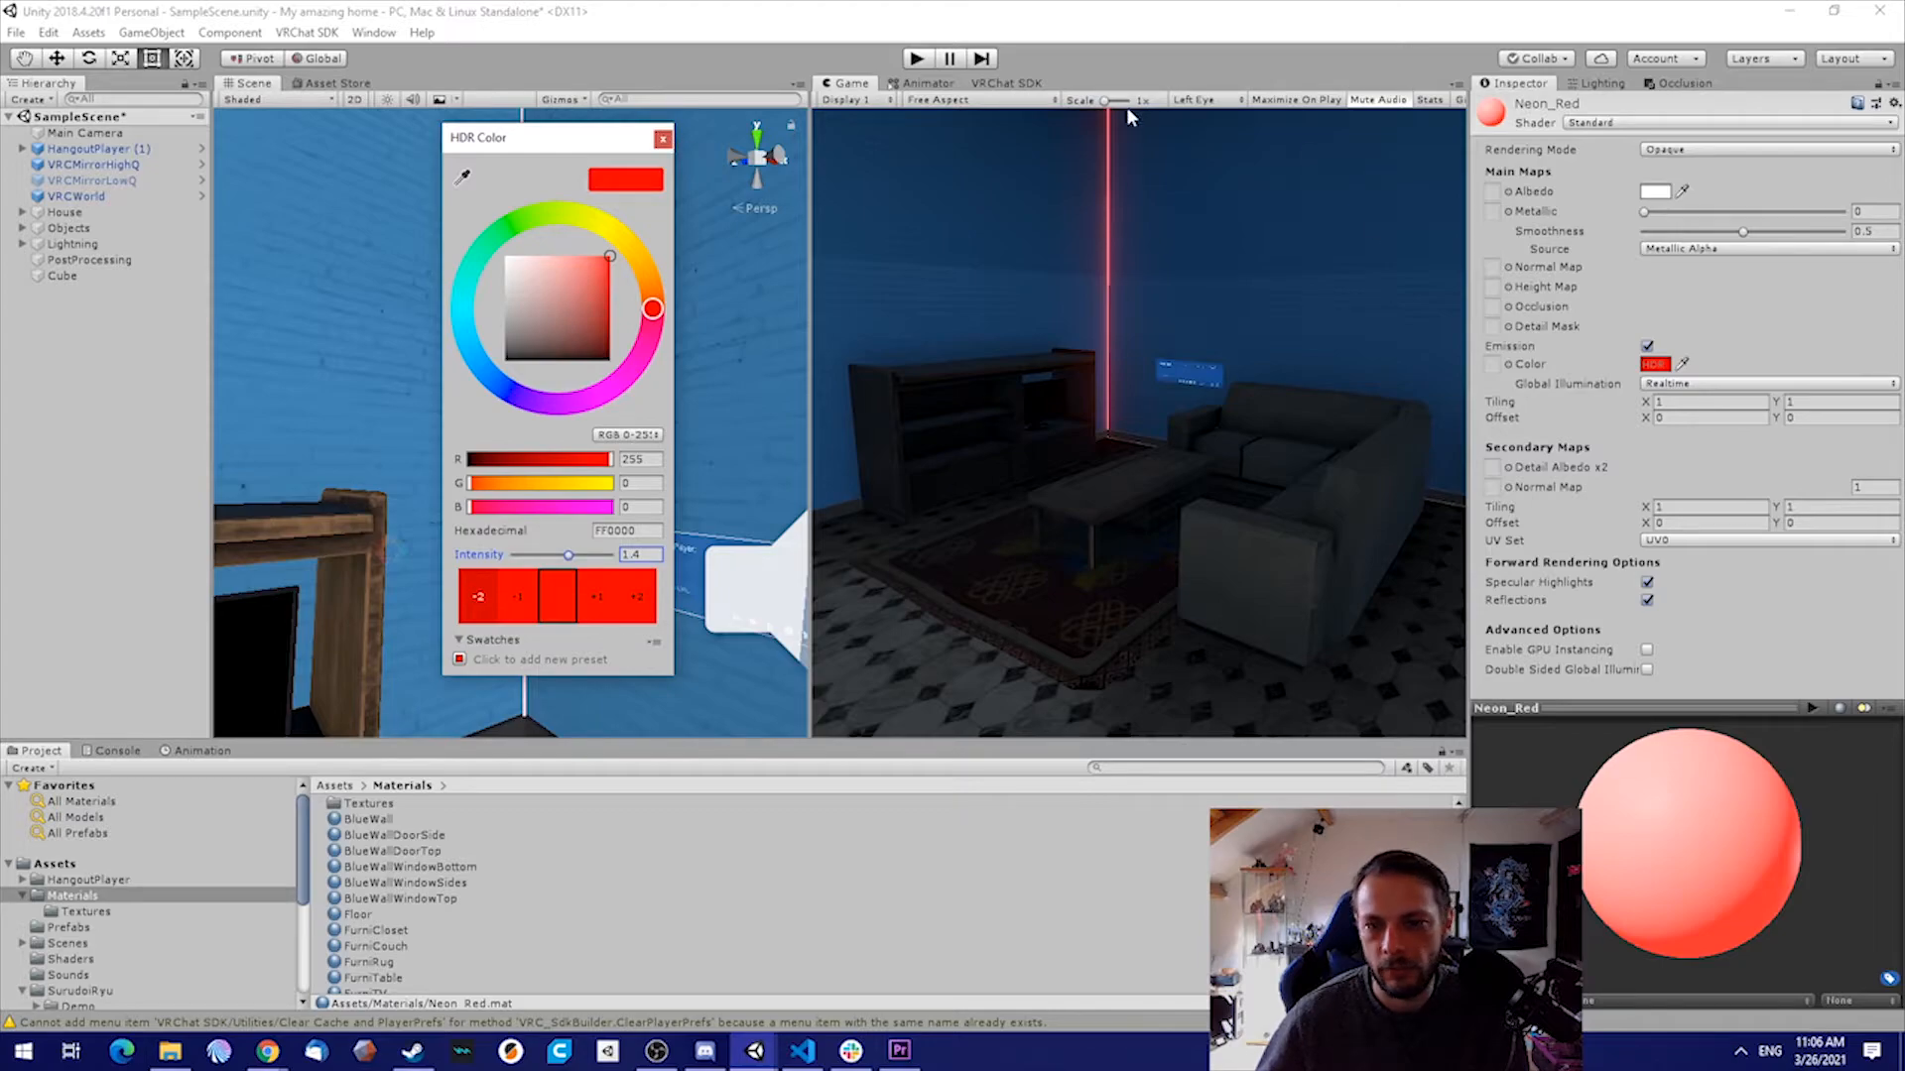
left_click(662, 140)
Lower the Bloom intensity of the PostProcessing volume to 0.57
left_click(90, 260)
mouse_move(1647, 394)
left_mouse_down()
mouse_move(1599, 396)
mouse_move(1627, 395)
left_mouse_up()
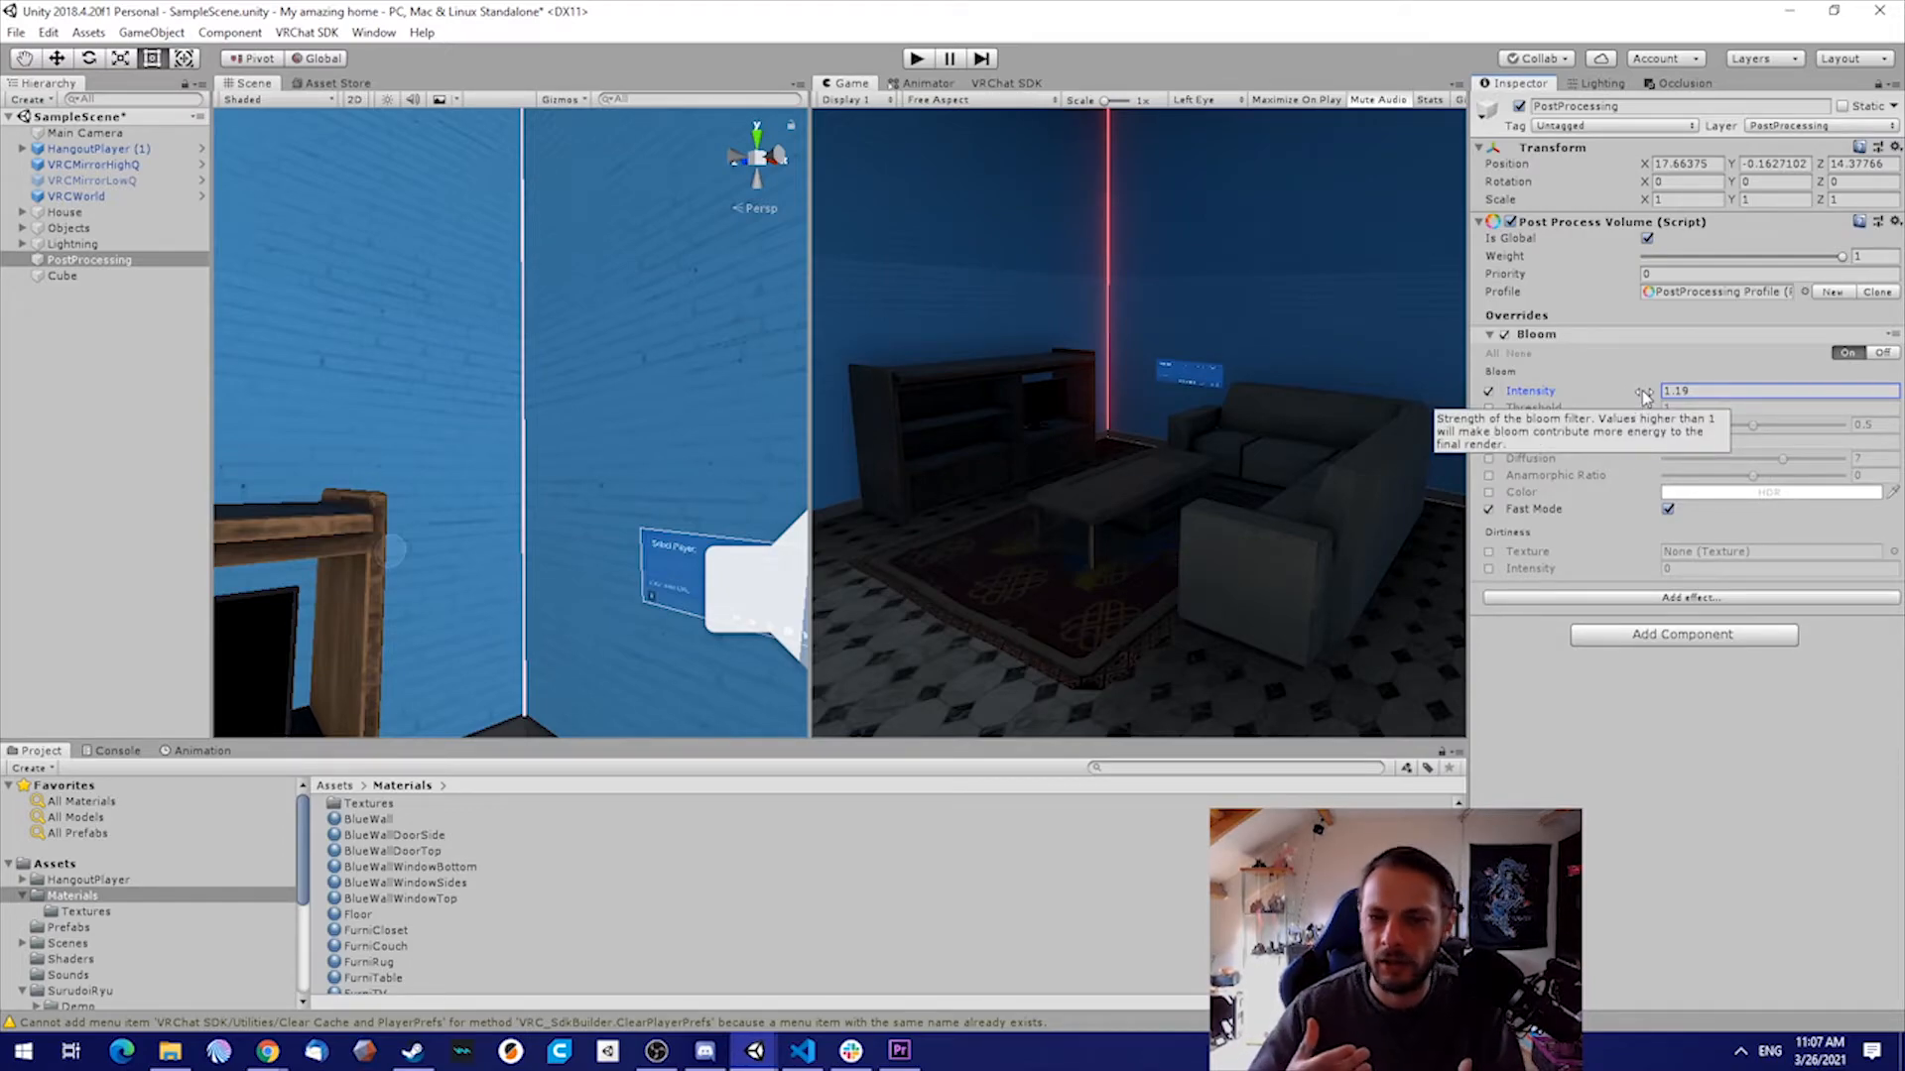
mouse_move(1647, 389)
left_mouse_down()
mouse_move(1590, 426)
mouse_move(1657, 399)
left_mouse_up()
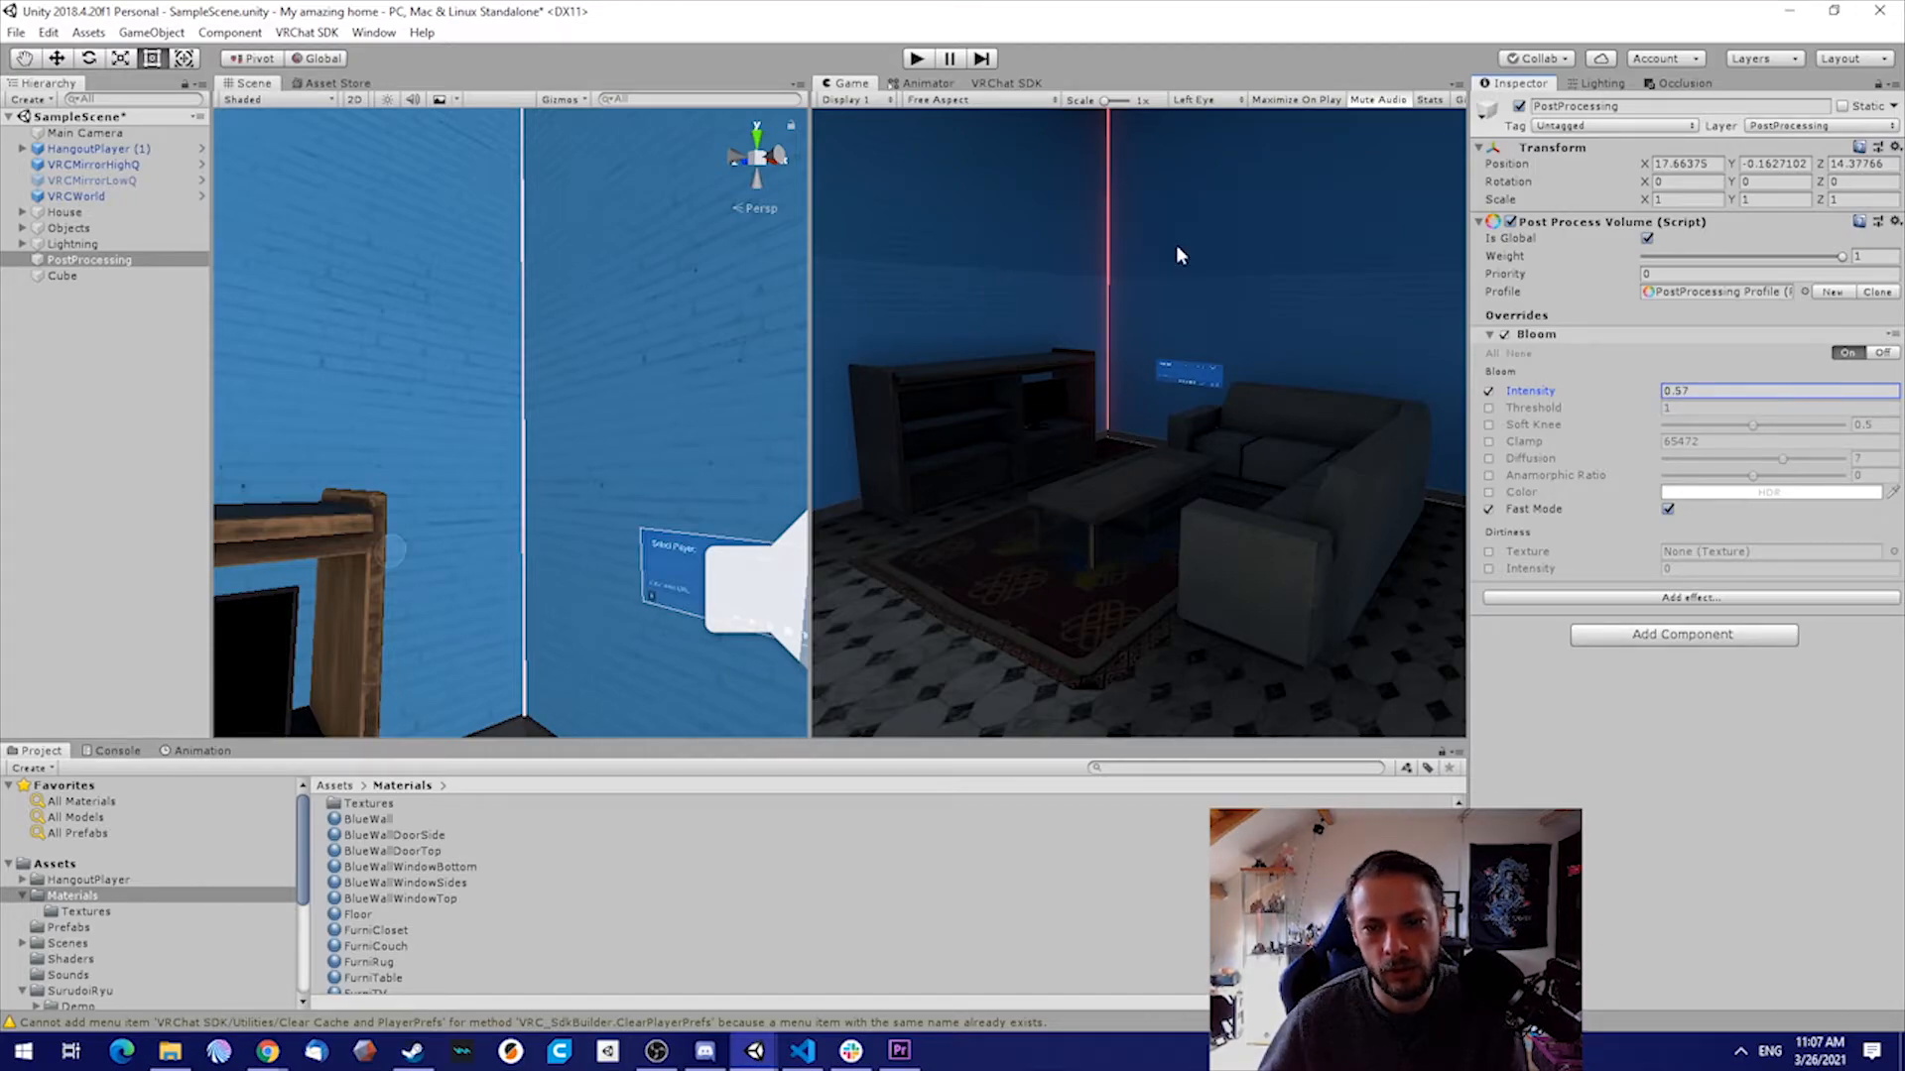
Duplicate the neon bar and move the copy along the wall to the opposite corner, at about X -2.84
right_click_drag(696, 304, 662, 405)
left_click(592, 413)
key("s")
key("ctrl+d")
key("w")
left_click_drag(662, 318, 303, 355)
key("a")
right_click_drag(491, 333, 589, 371)
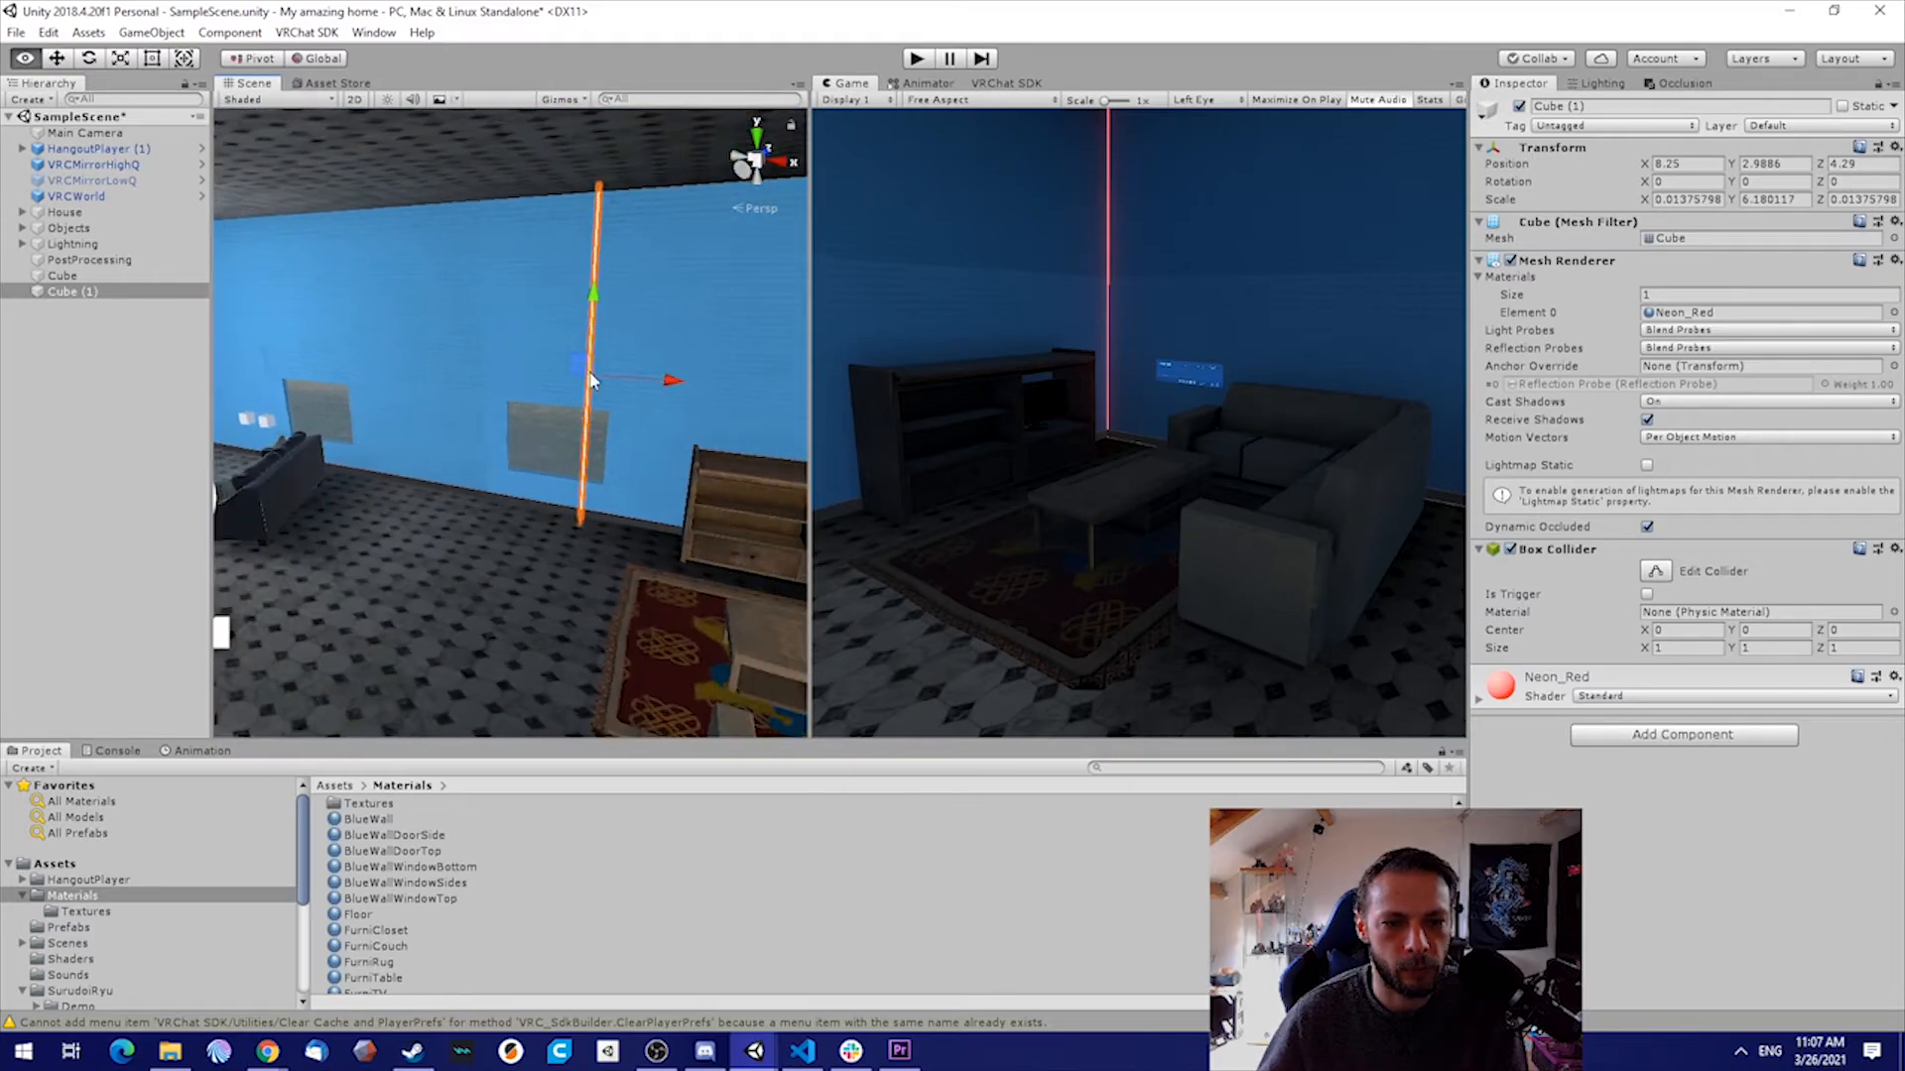
left_click_drag(669, 384, 375, 349)
key("a")
right_click_drag(552, 361, 543, 327)
left_click_drag(565, 382, 389, 367)
right_click_drag(389, 367, 339, 421)
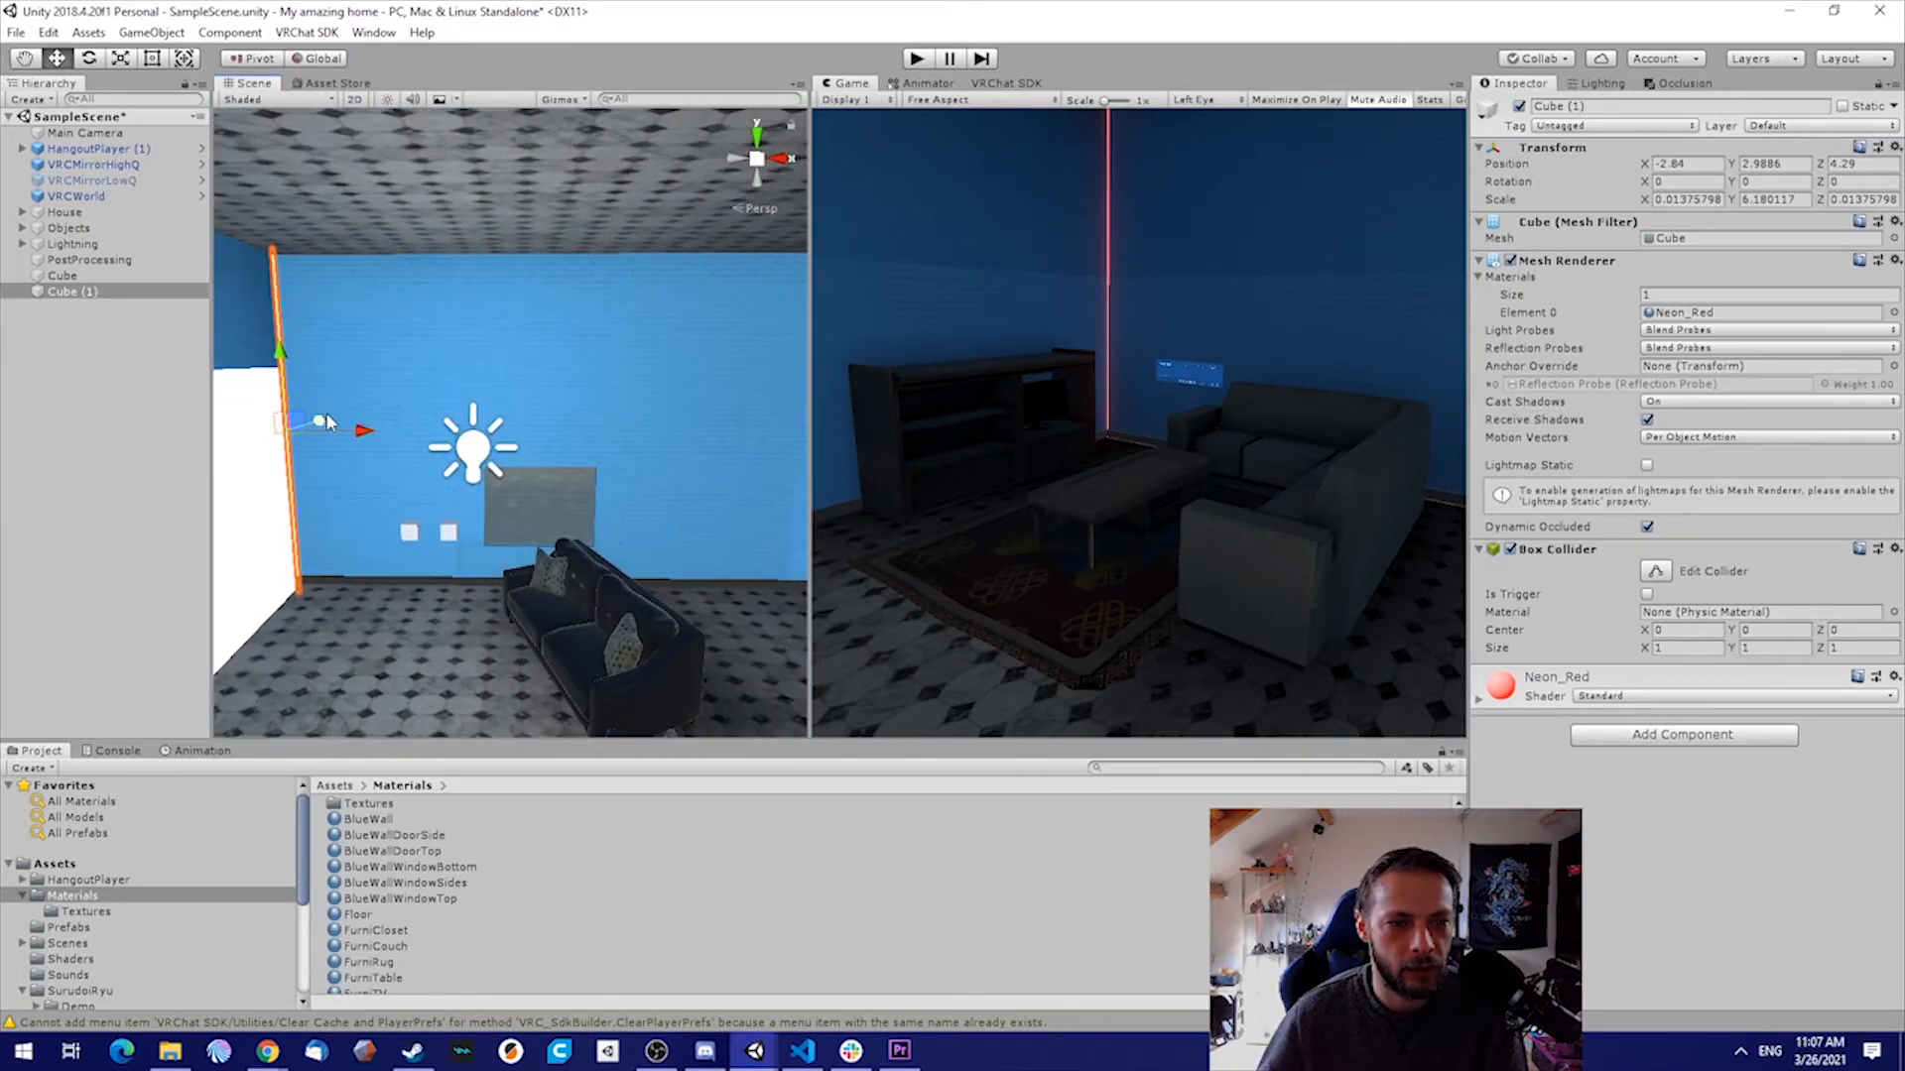
Duplicate the second neon bar, move the copy to about X 4.4, and set its Z rotation to -90
key("ctrl+d")
left_click_drag(339, 421, 754, 428)
key("e")
left_click_drag(646, 397, 952, 328)
left_click(1857, 181)
type("-90")
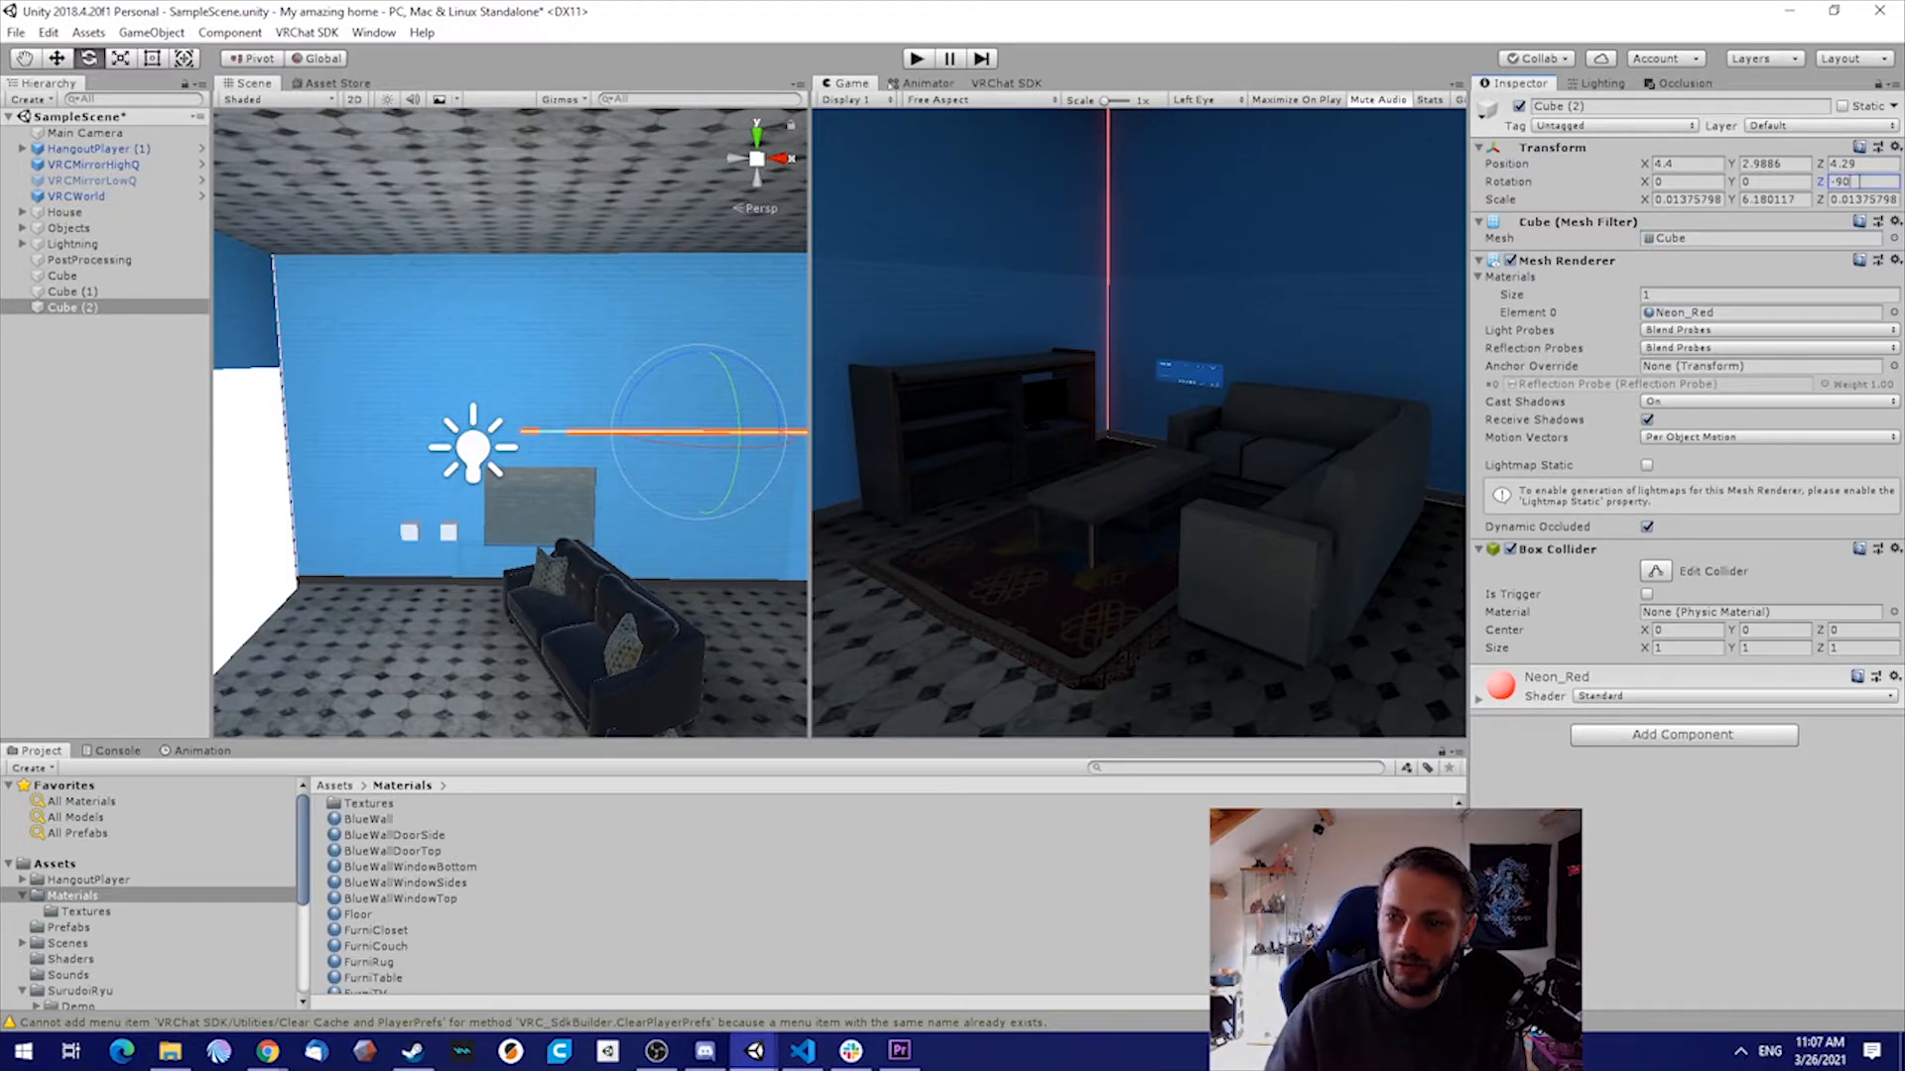
Raise the horizontal neon bar to the wall's ceiling edge, at about Y 5.92
right_click_drag(621, 336, 695, 347)
key("w")
left_click_drag(565, 359, 585, 185)
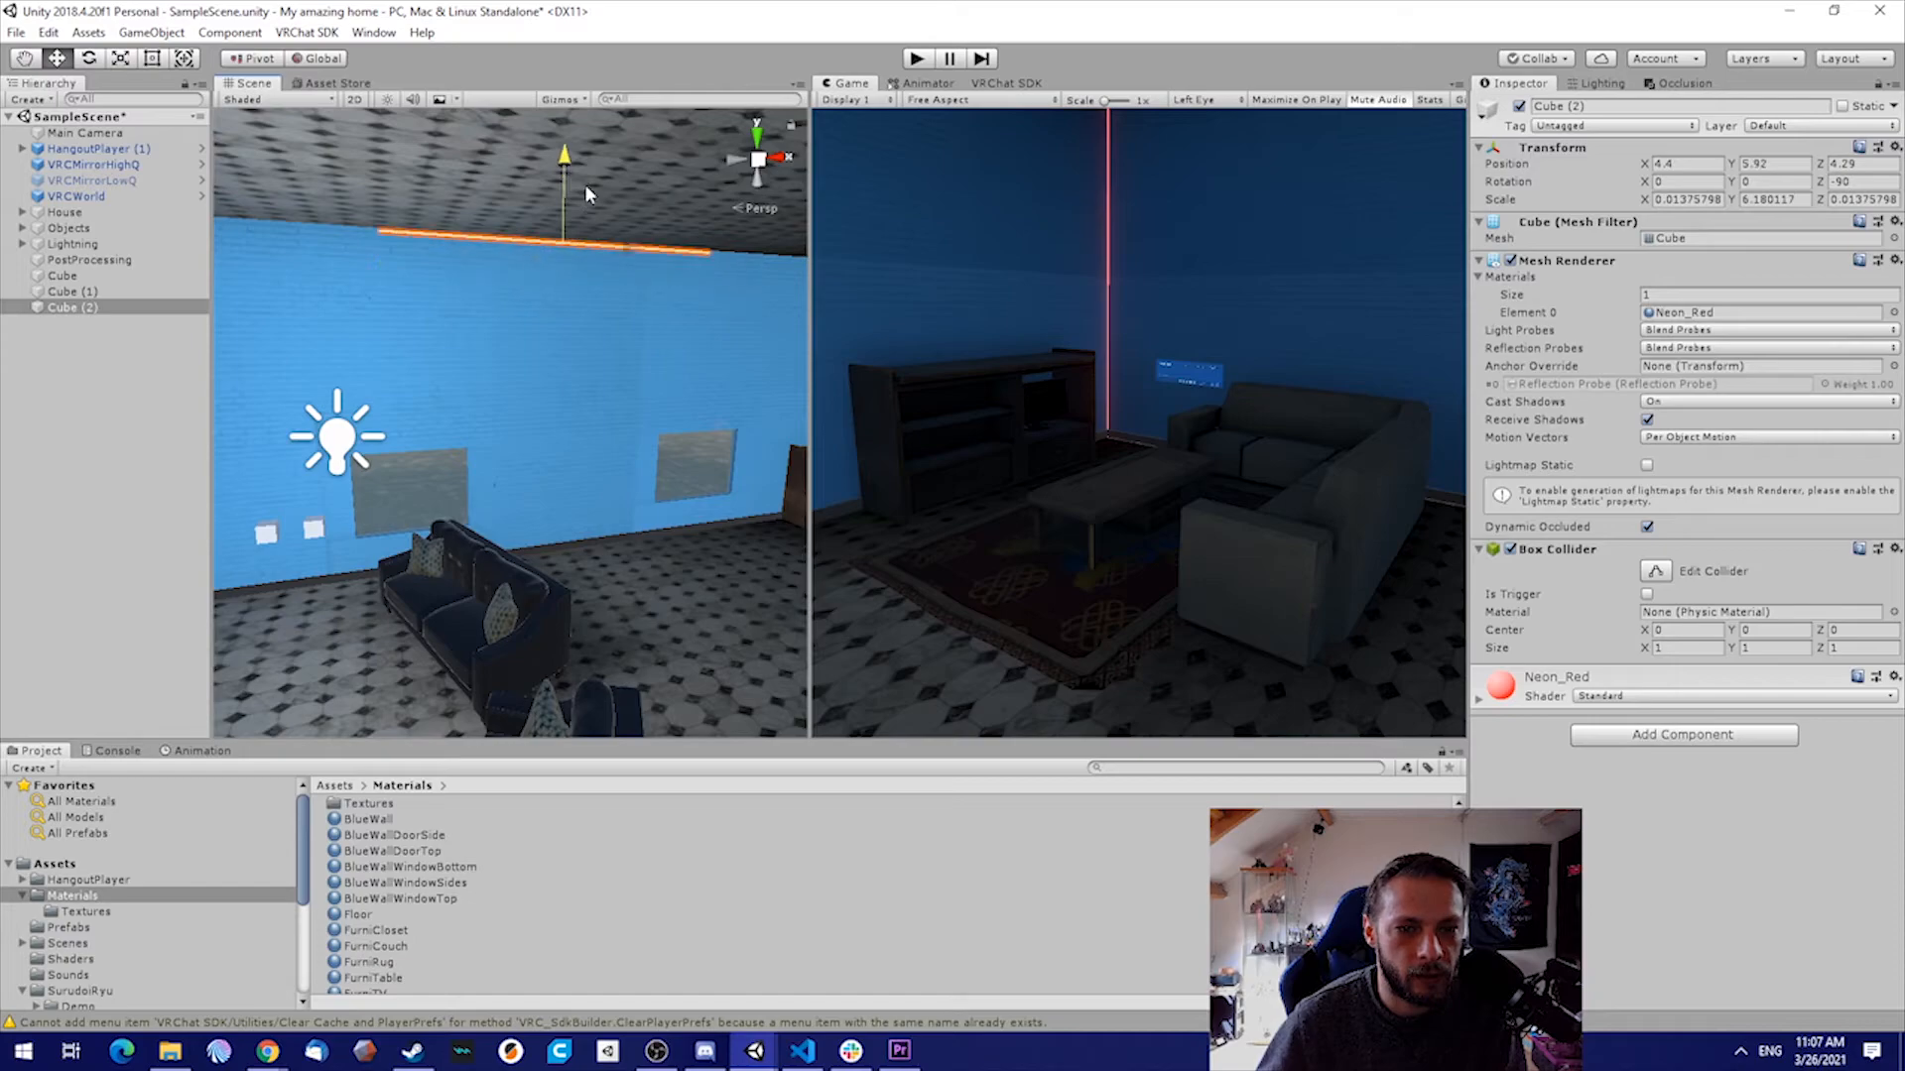
Stretch one end of the horizontal neon bar along the ceiling edge to meet the duplicated vertical bar
left_click(151, 58)
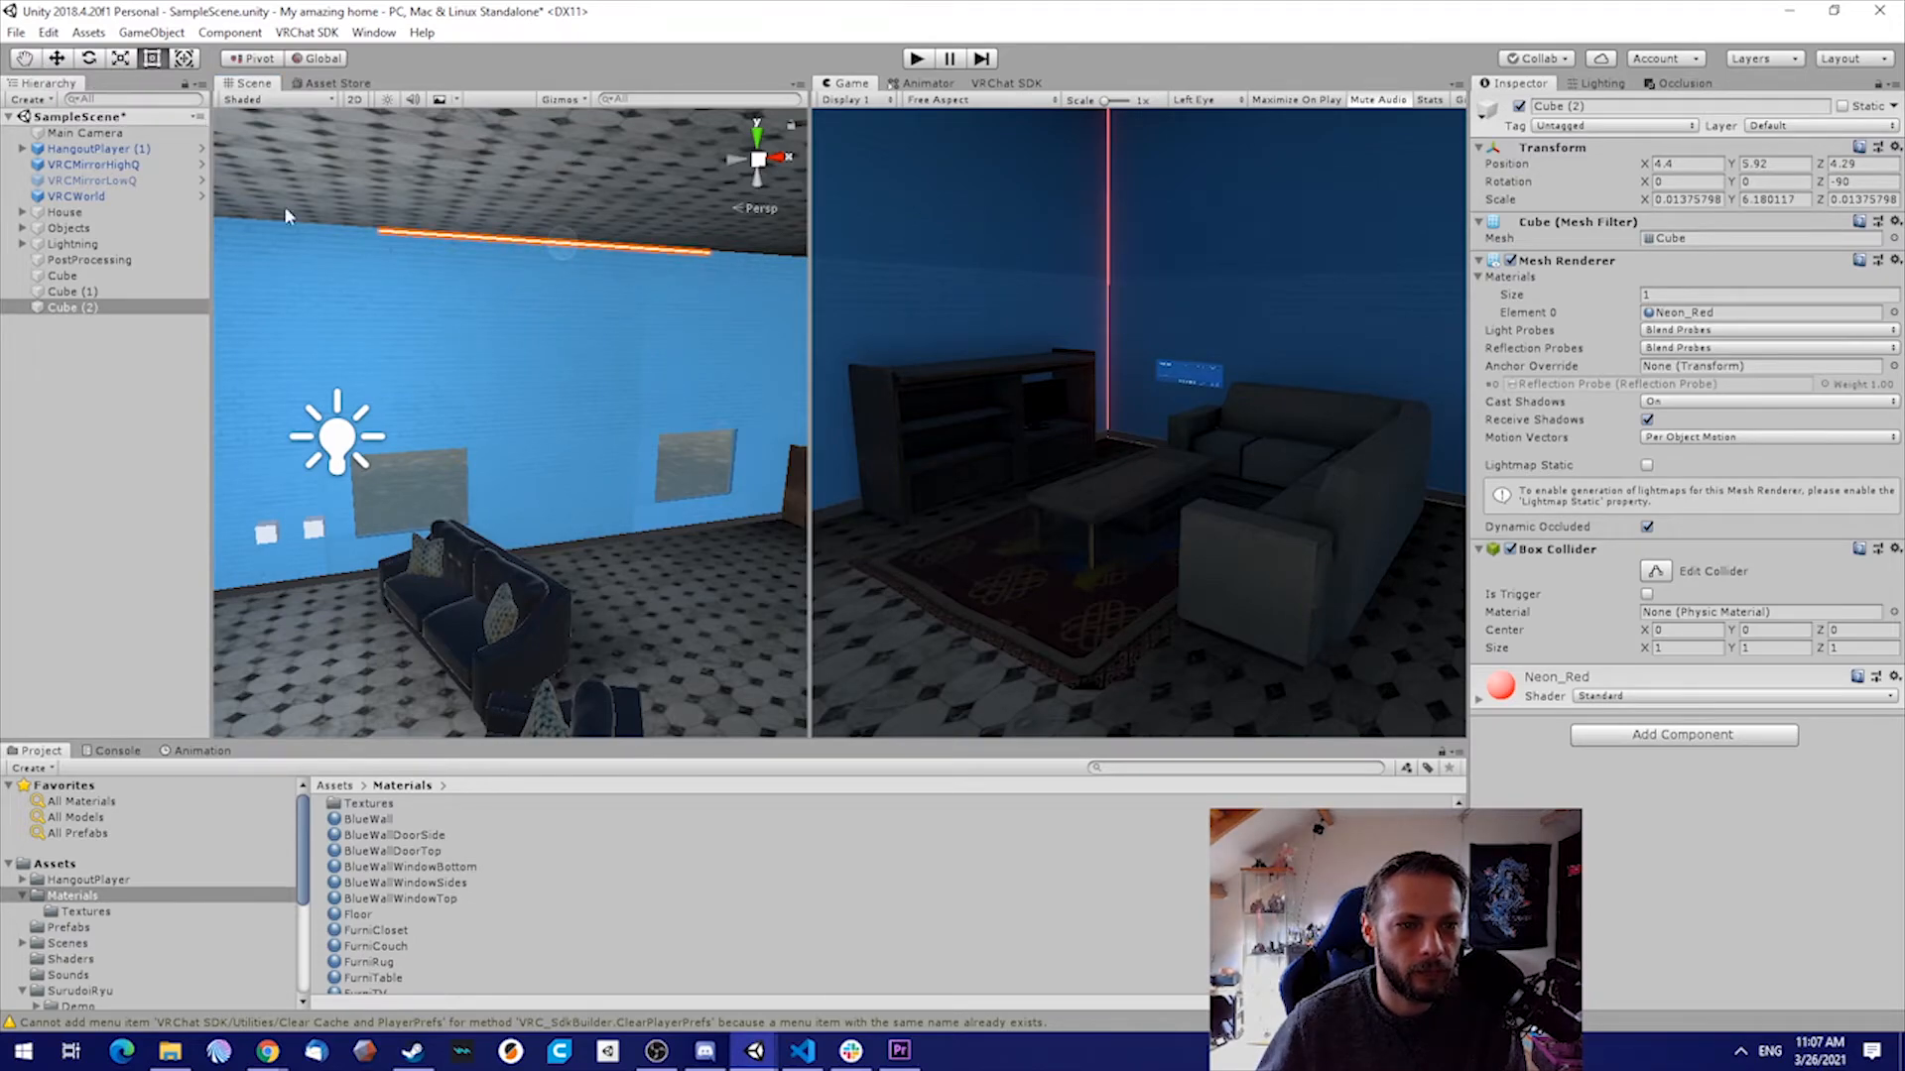
key("f")
left_click_drag(497, 224, 159, 208)
right_click_drag(643, 302, 647, 189)
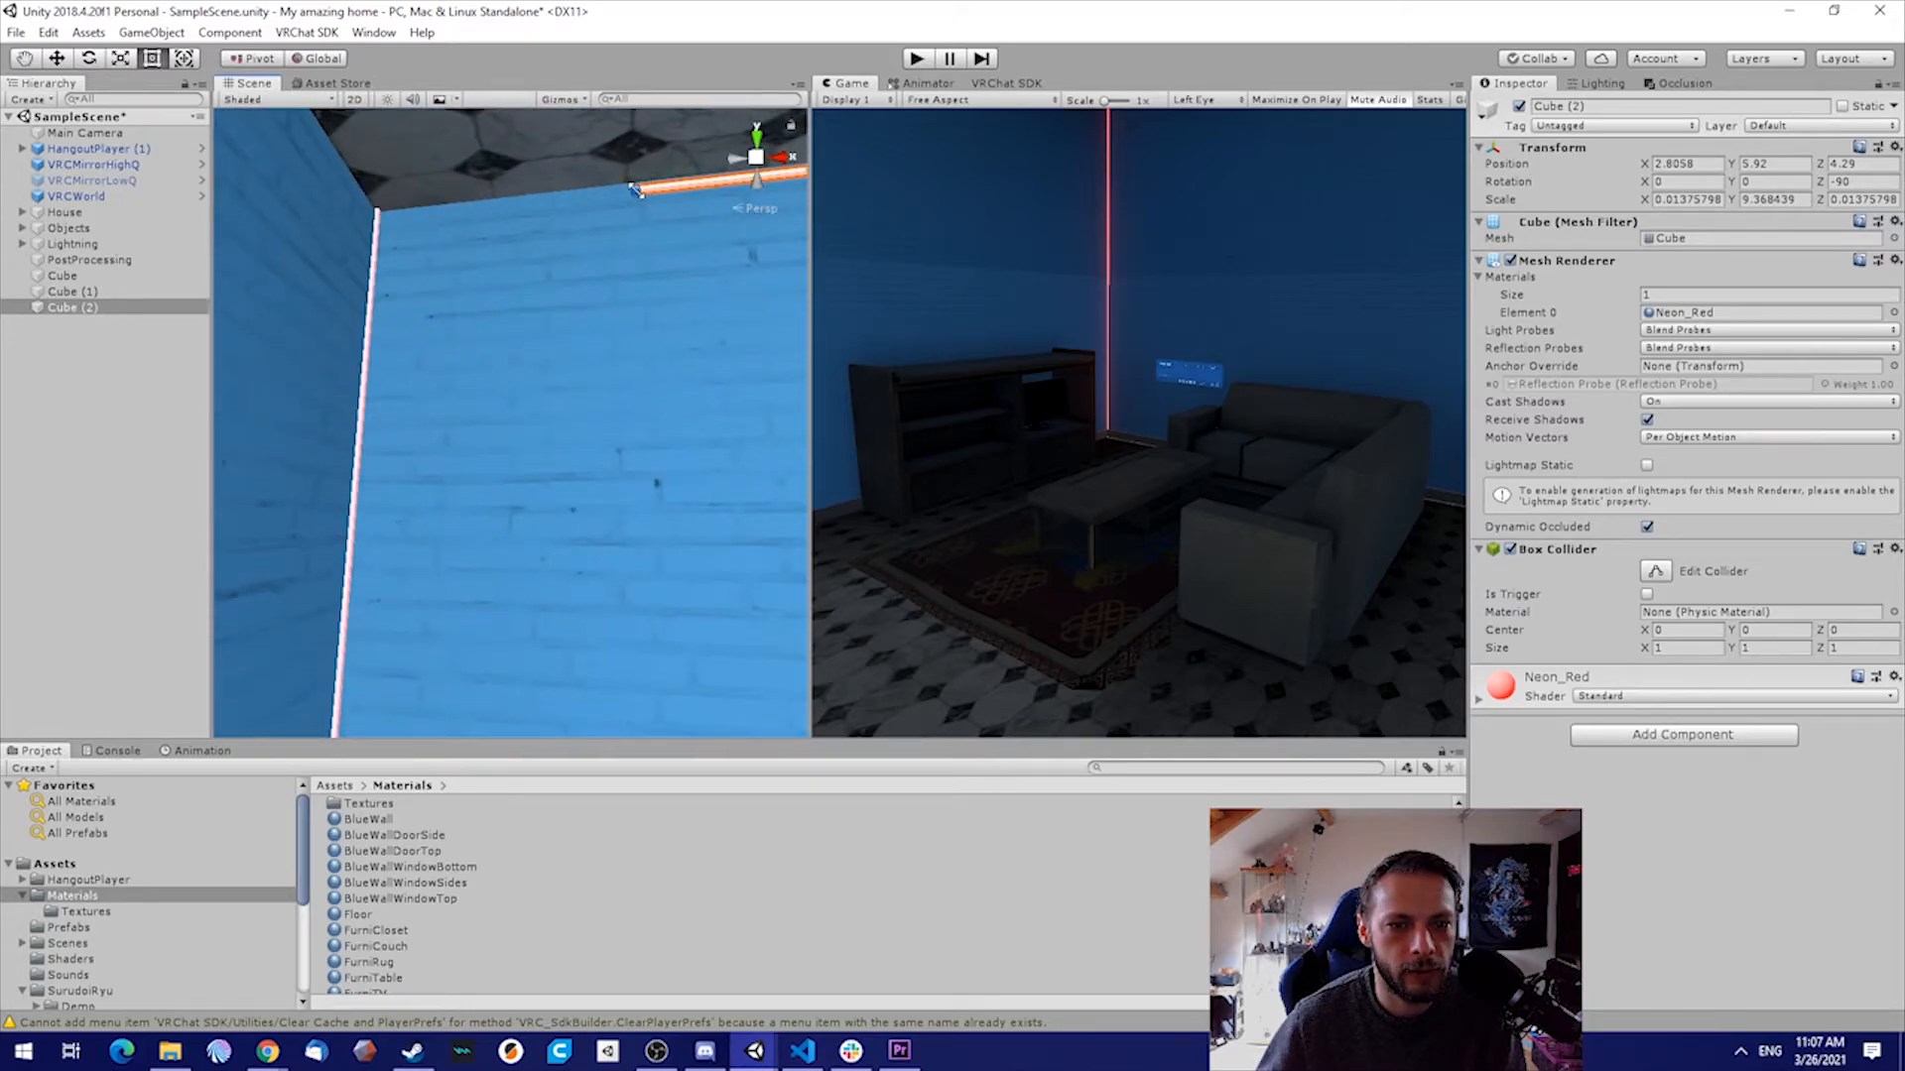
right_click_drag(650, 269, 722, 250)
left_click_drag(729, 253, 224, 255)
key("ctrl+z")
left_click_drag(725, 250, 229, 237)
Extend the other end of the ceiling bar to meet the original vertical bar in the corner beside the closet
right_click_drag(318, 323, 459, 435)
left_click_drag(464, 411, 1161, 426)
right_click_drag(793, 437, 415, 432)
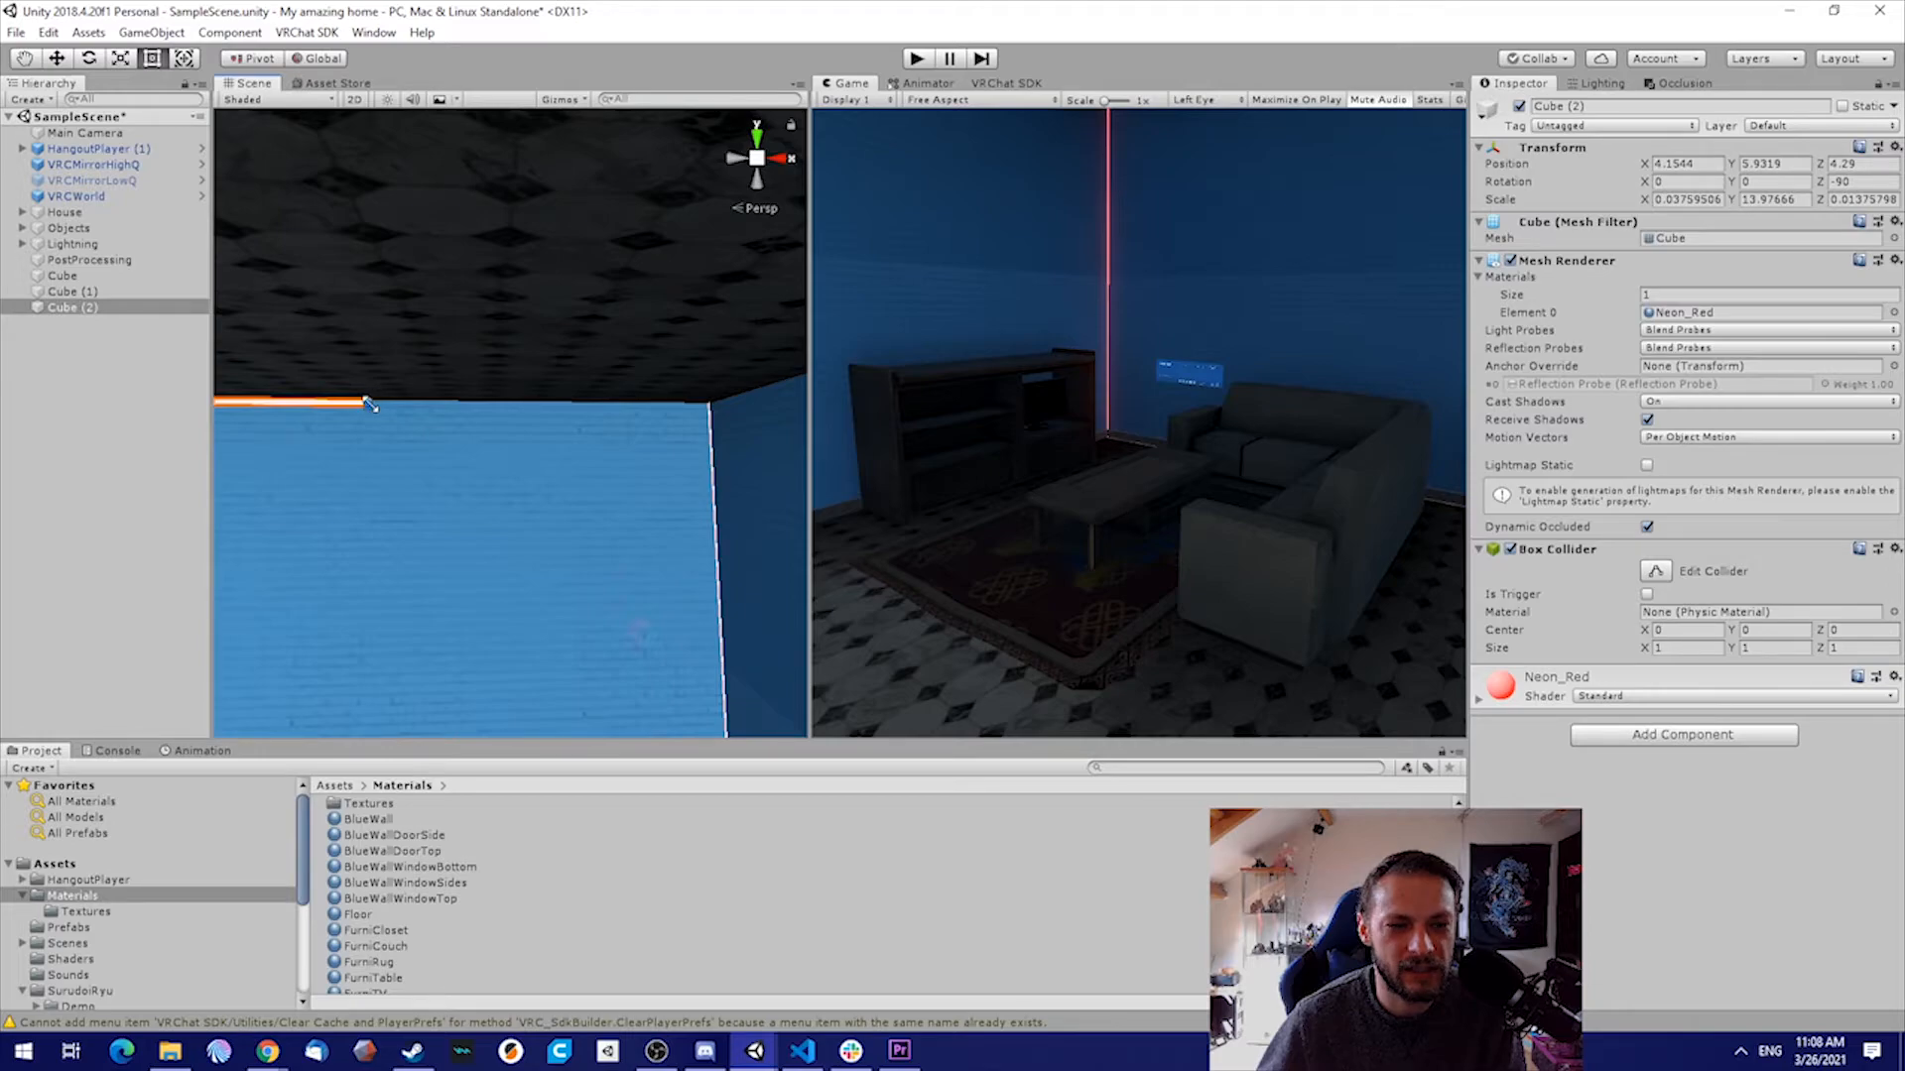
left_click_drag(368, 403, 715, 405)
Rotate the Main Camera to about 1.8, 47.6, -4.9 so it frames the ceiling and corner neon bars
right_click_drag(692, 449, 616, 608)
left_click(595, 467)
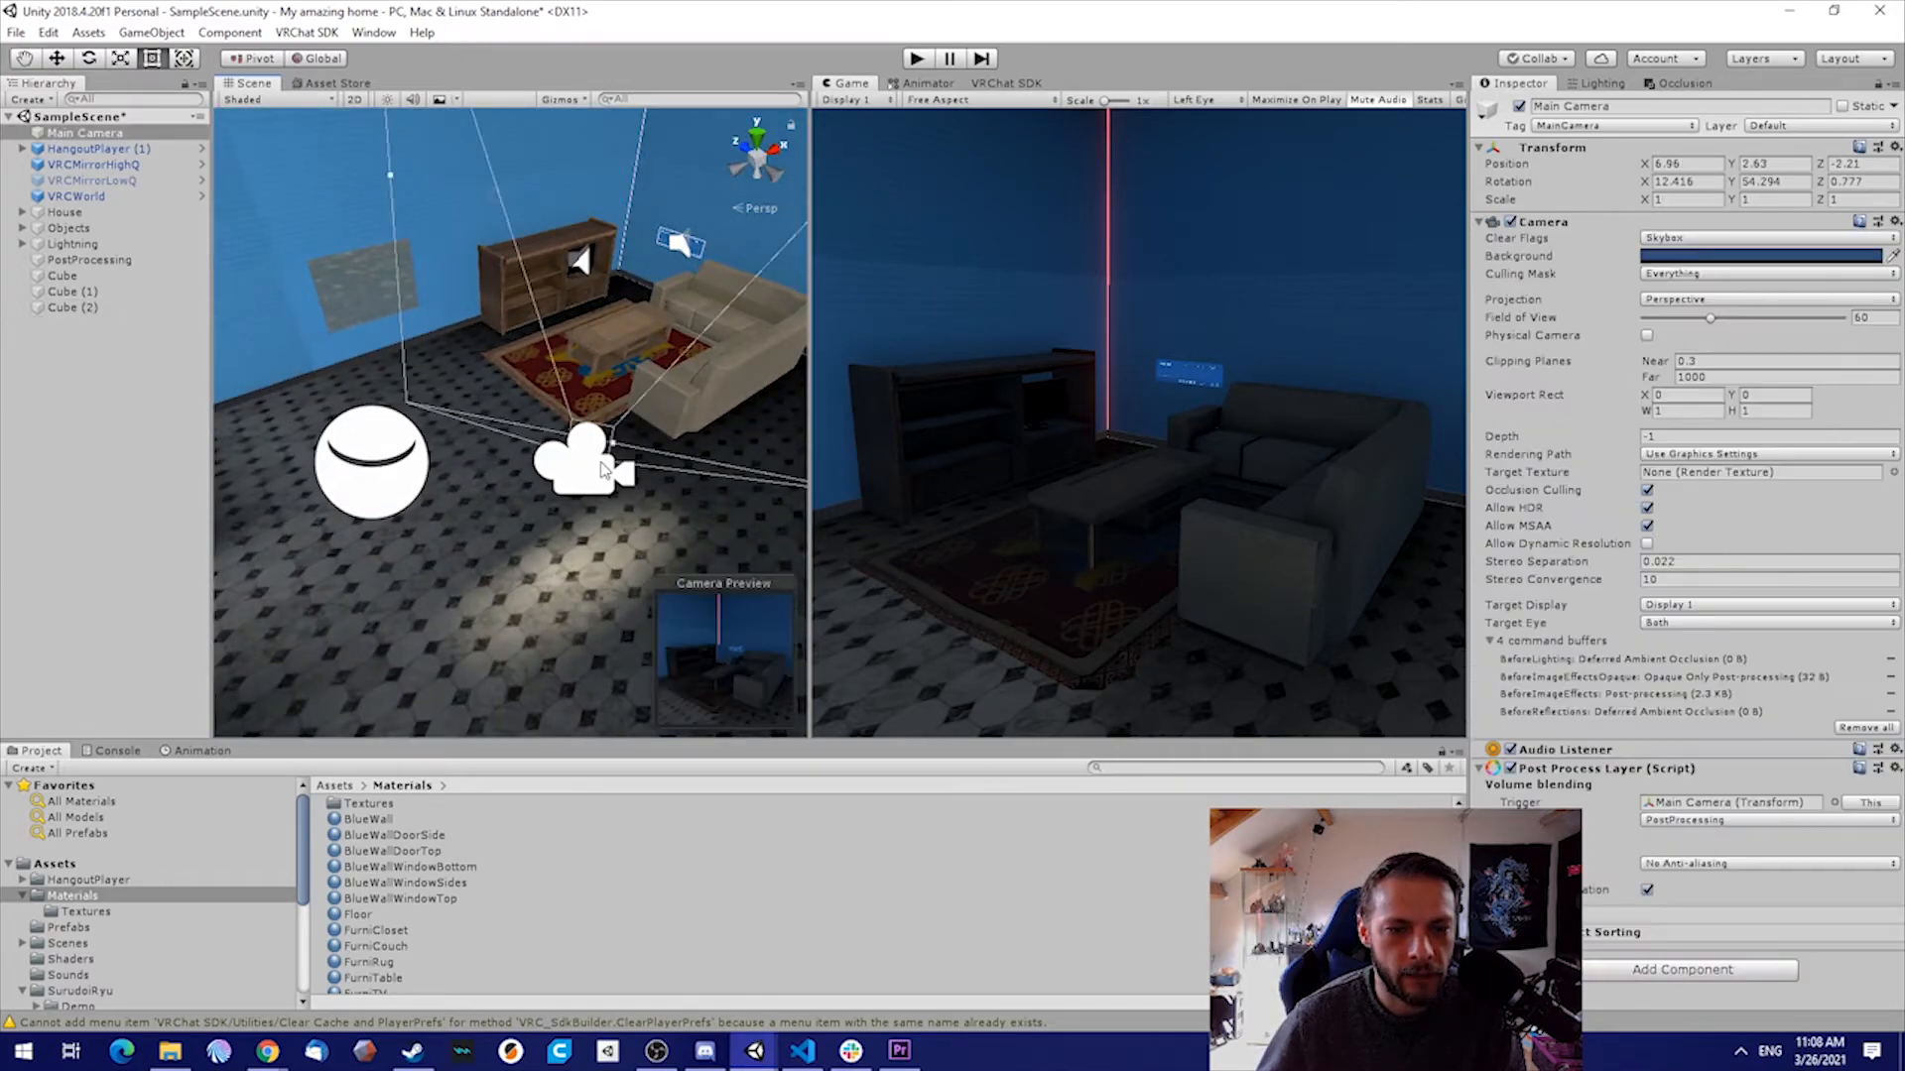
key("e")
left_click_drag(595, 412, 502, 591)
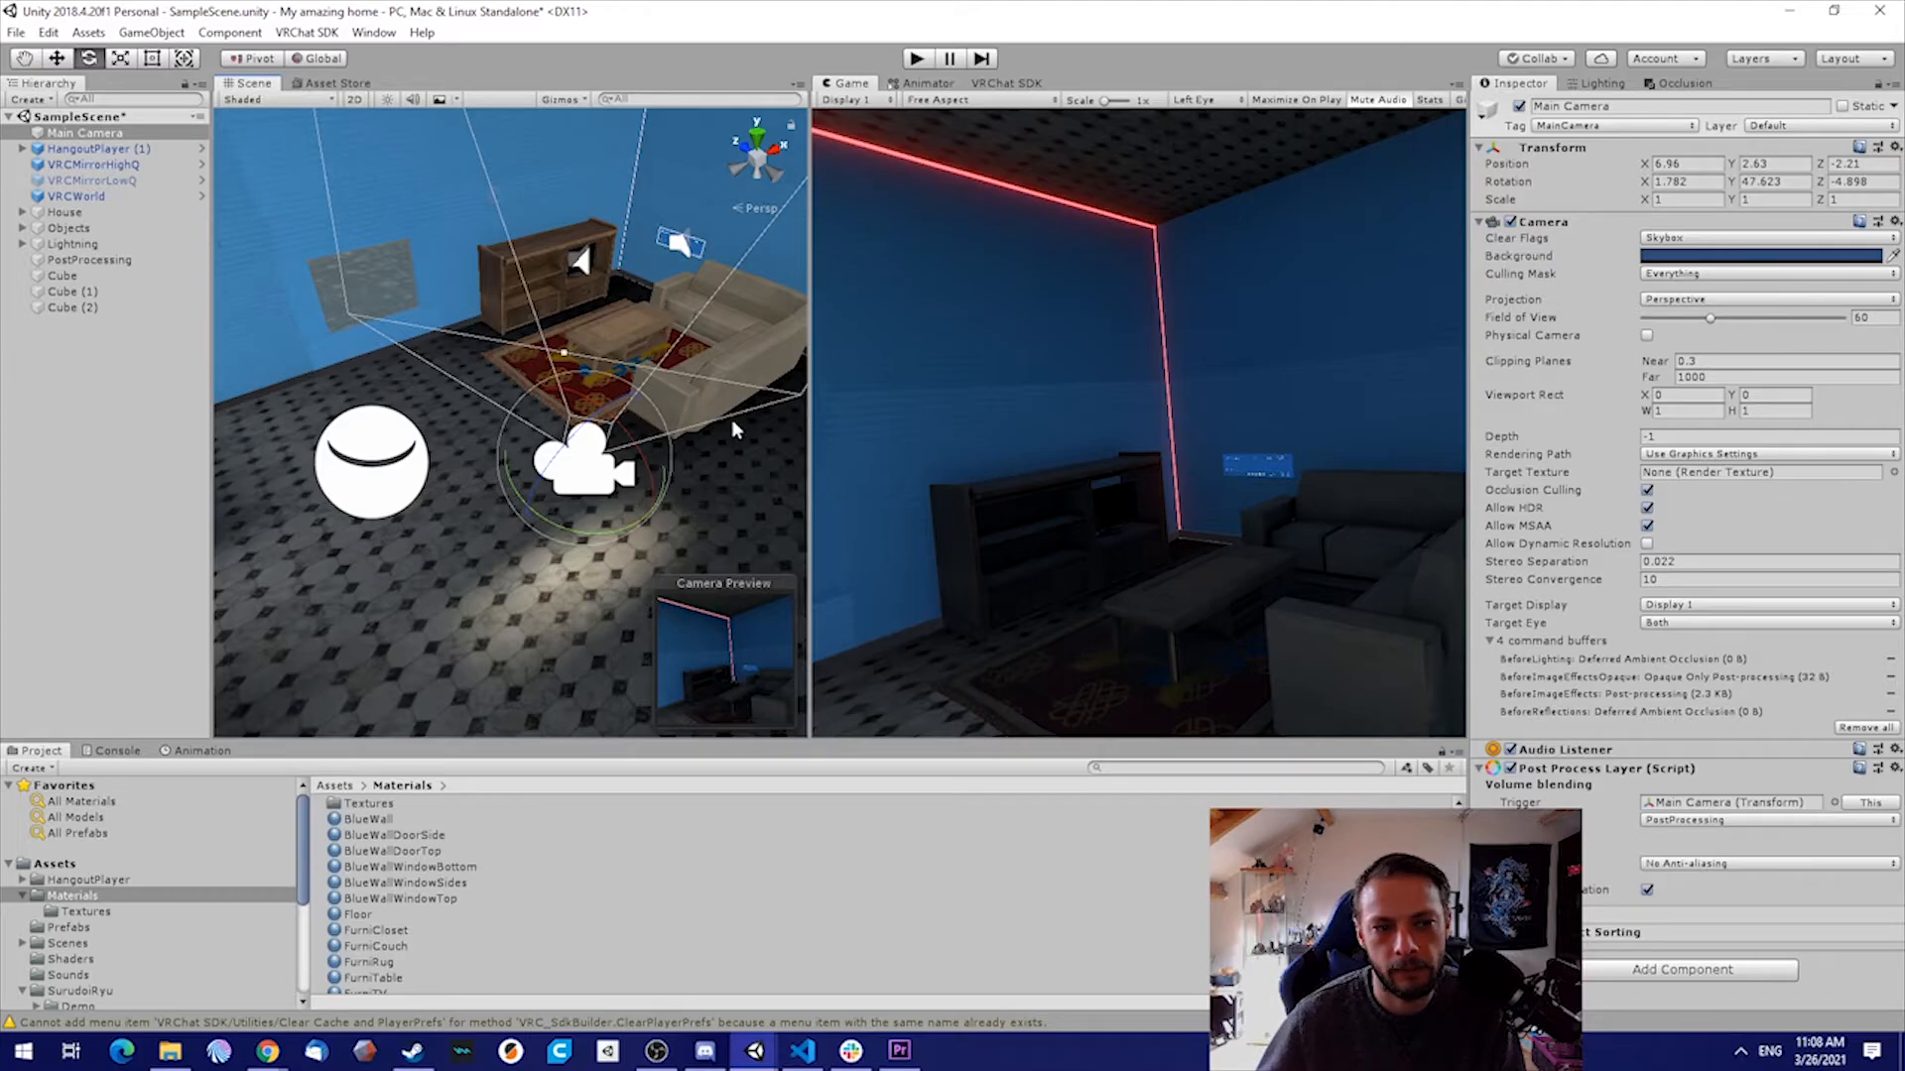
Duplicate the PostProcessing object in the scene hierarchy
double_click(88, 259)
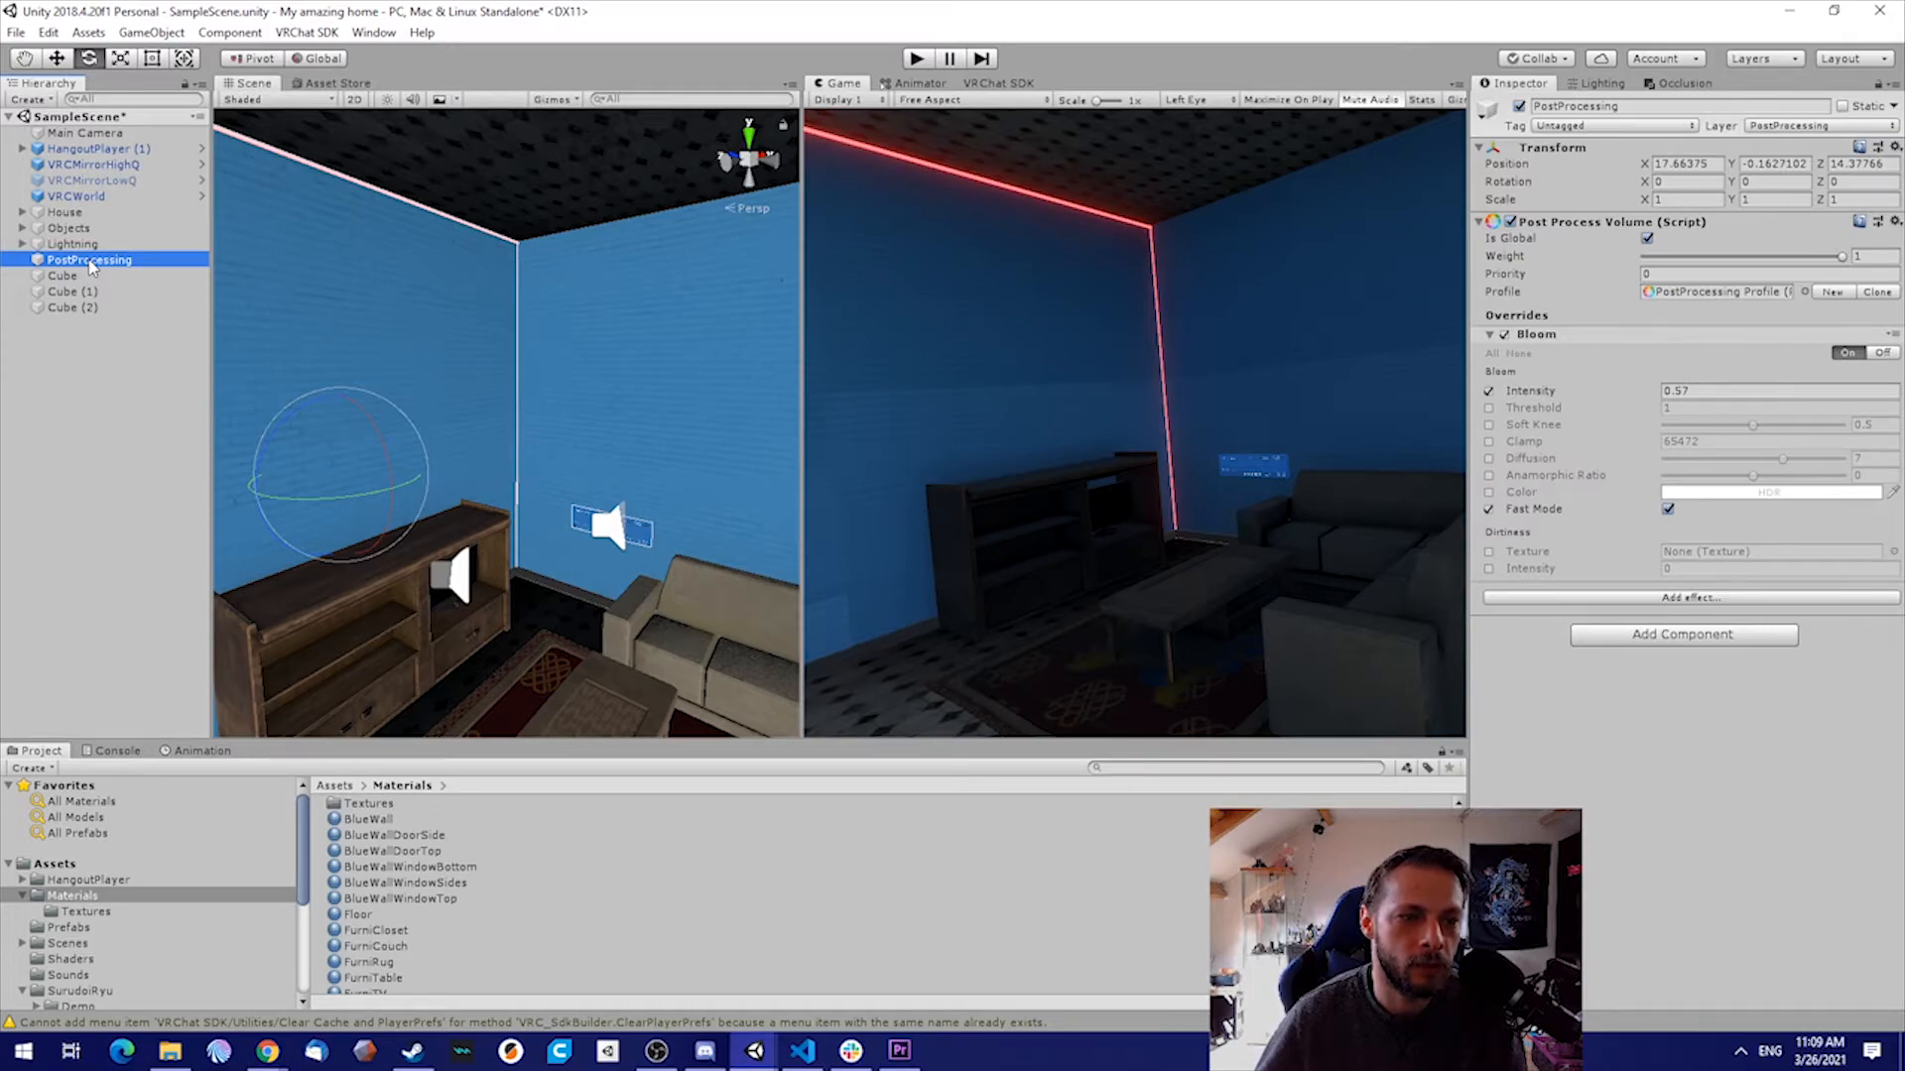
right_click(89, 266)
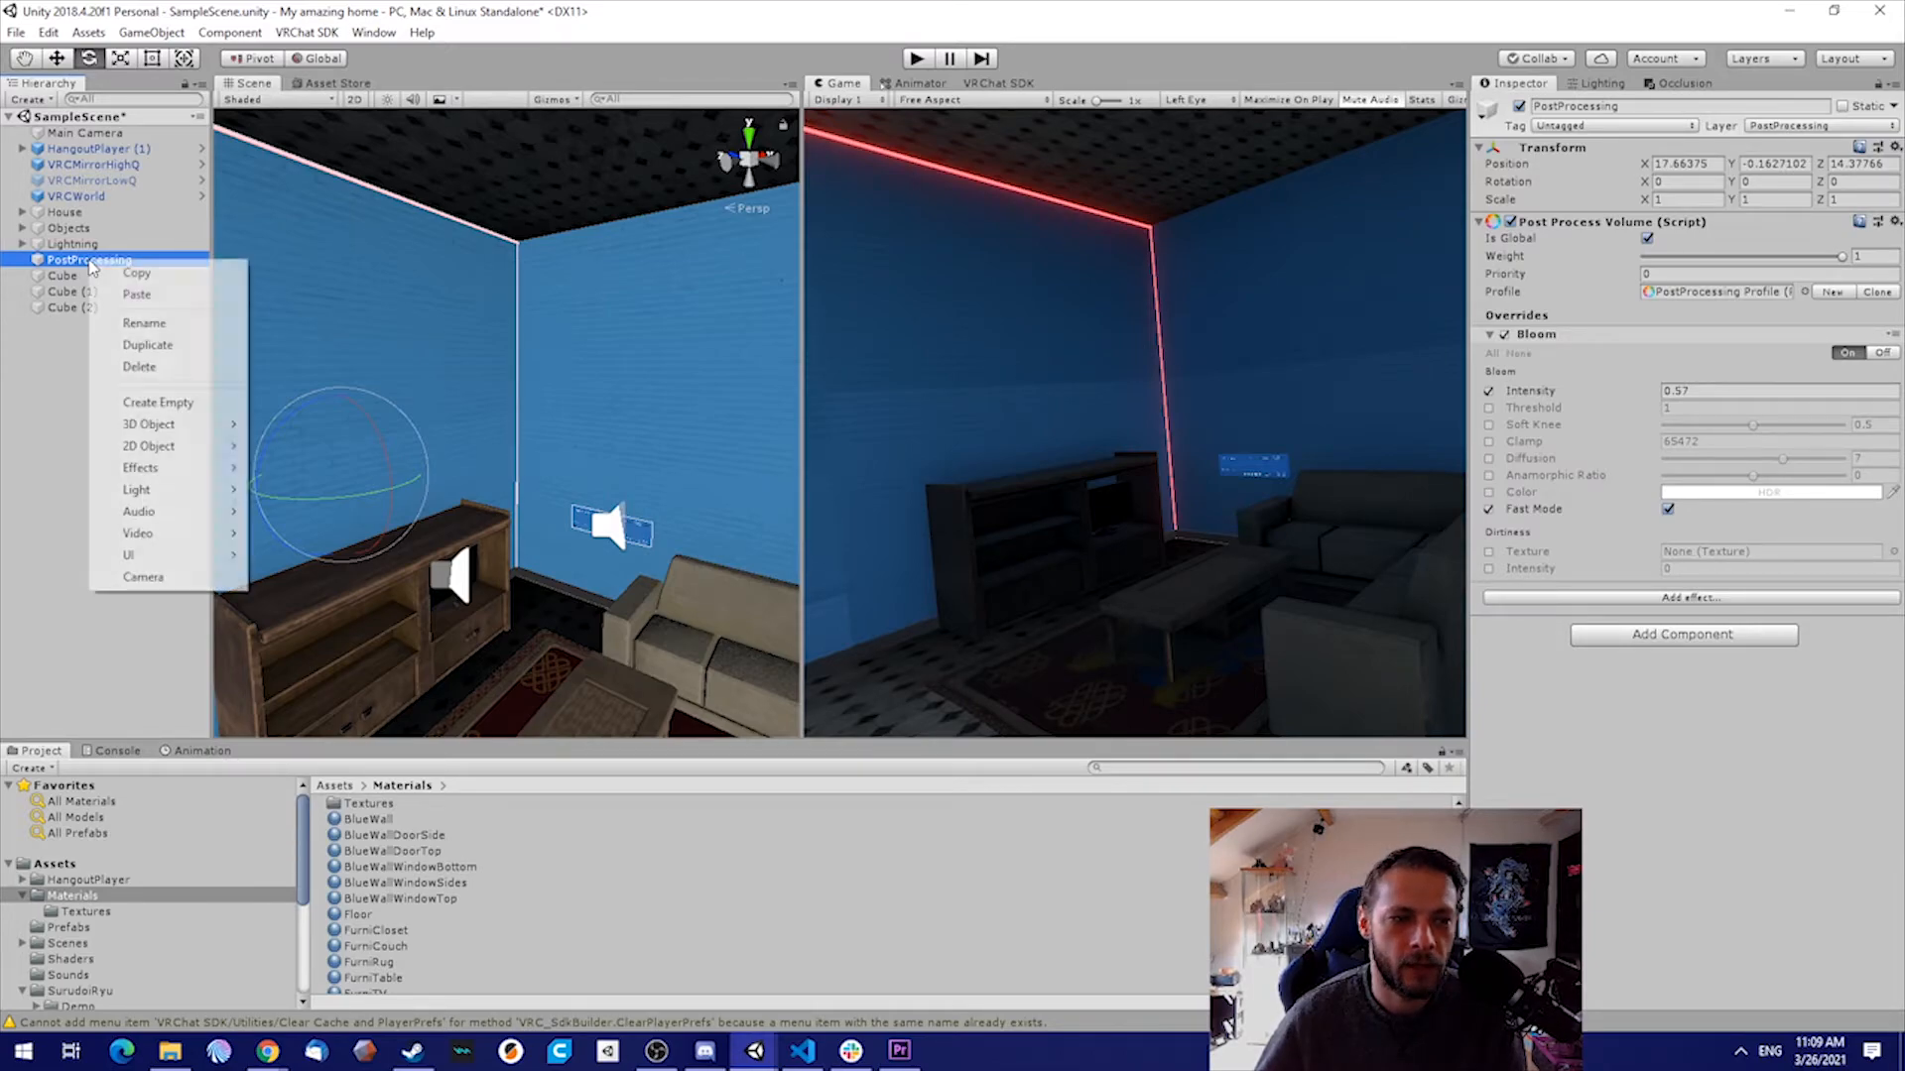
left_click(147, 344)
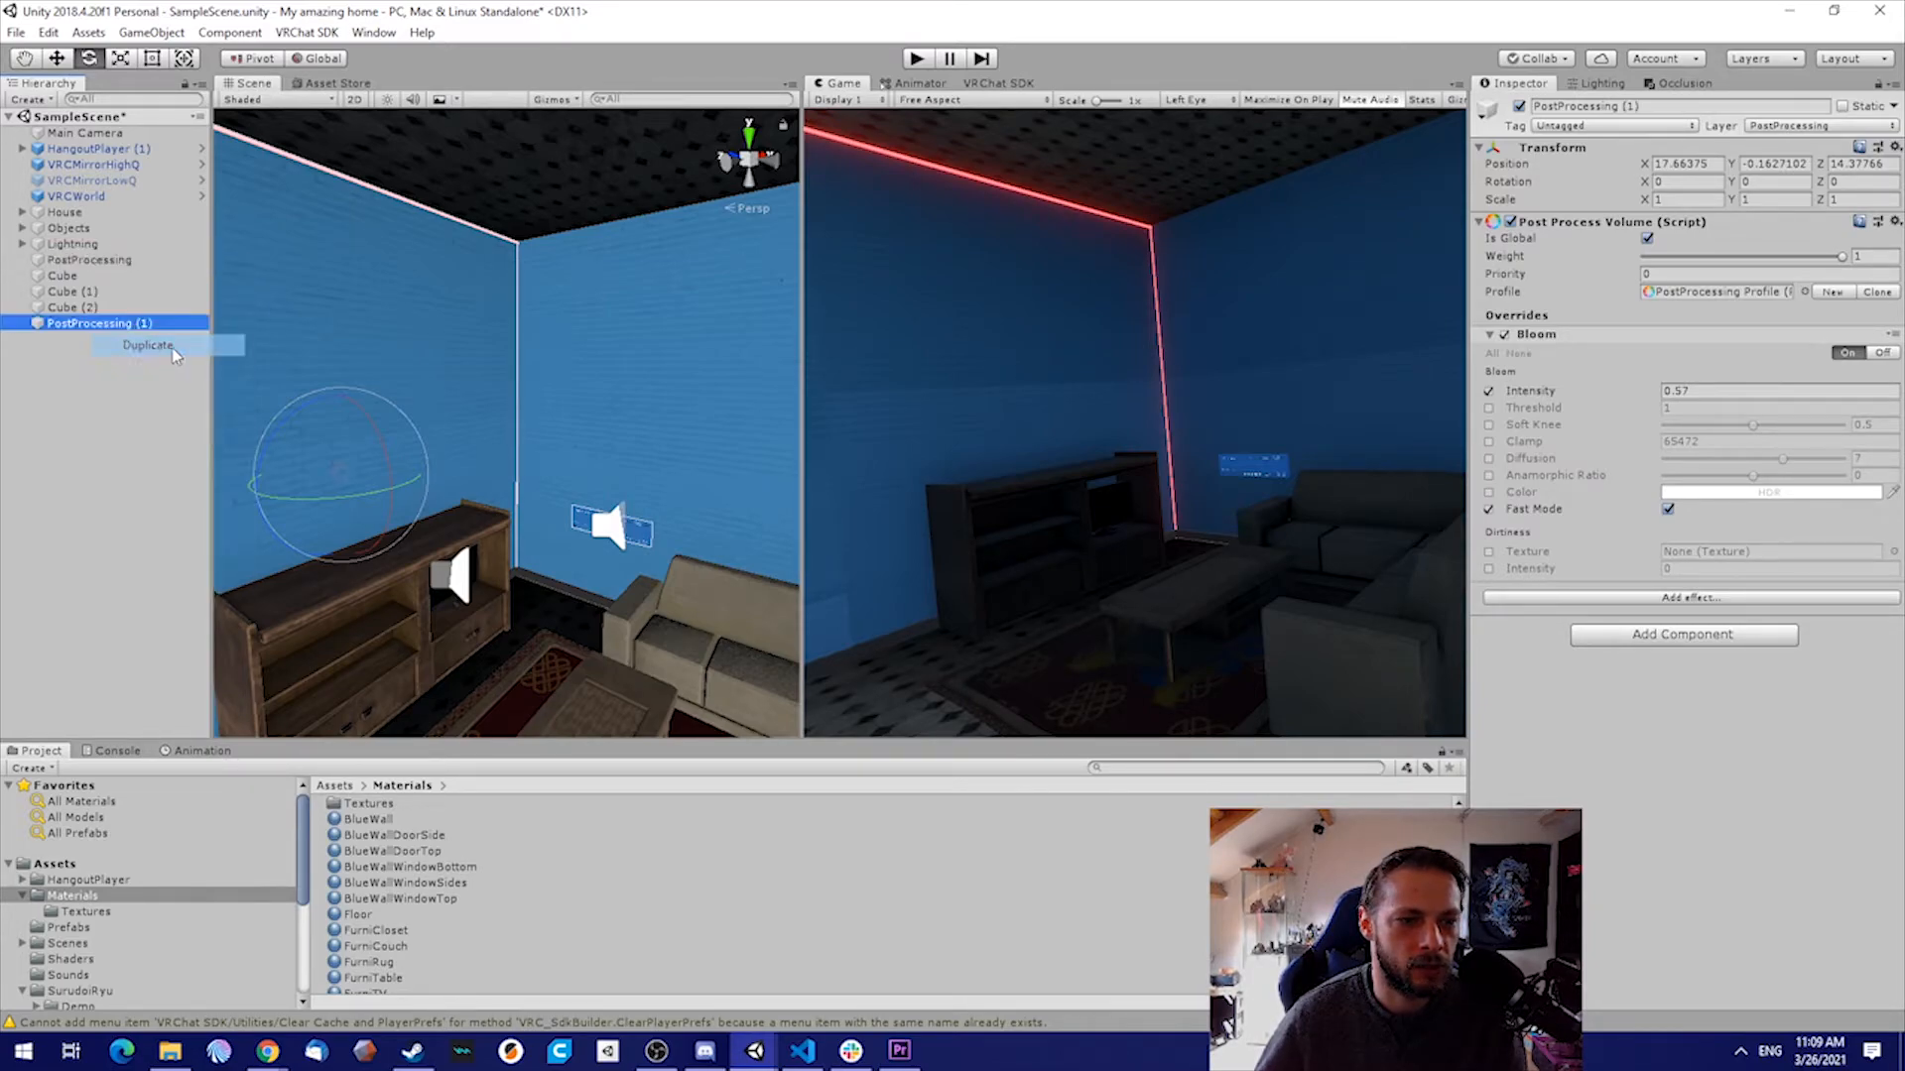
Rename the duplicated post-processing object to PostProcessing_shadow
left_click(106, 325)
key("Right")
key("BackSpace")
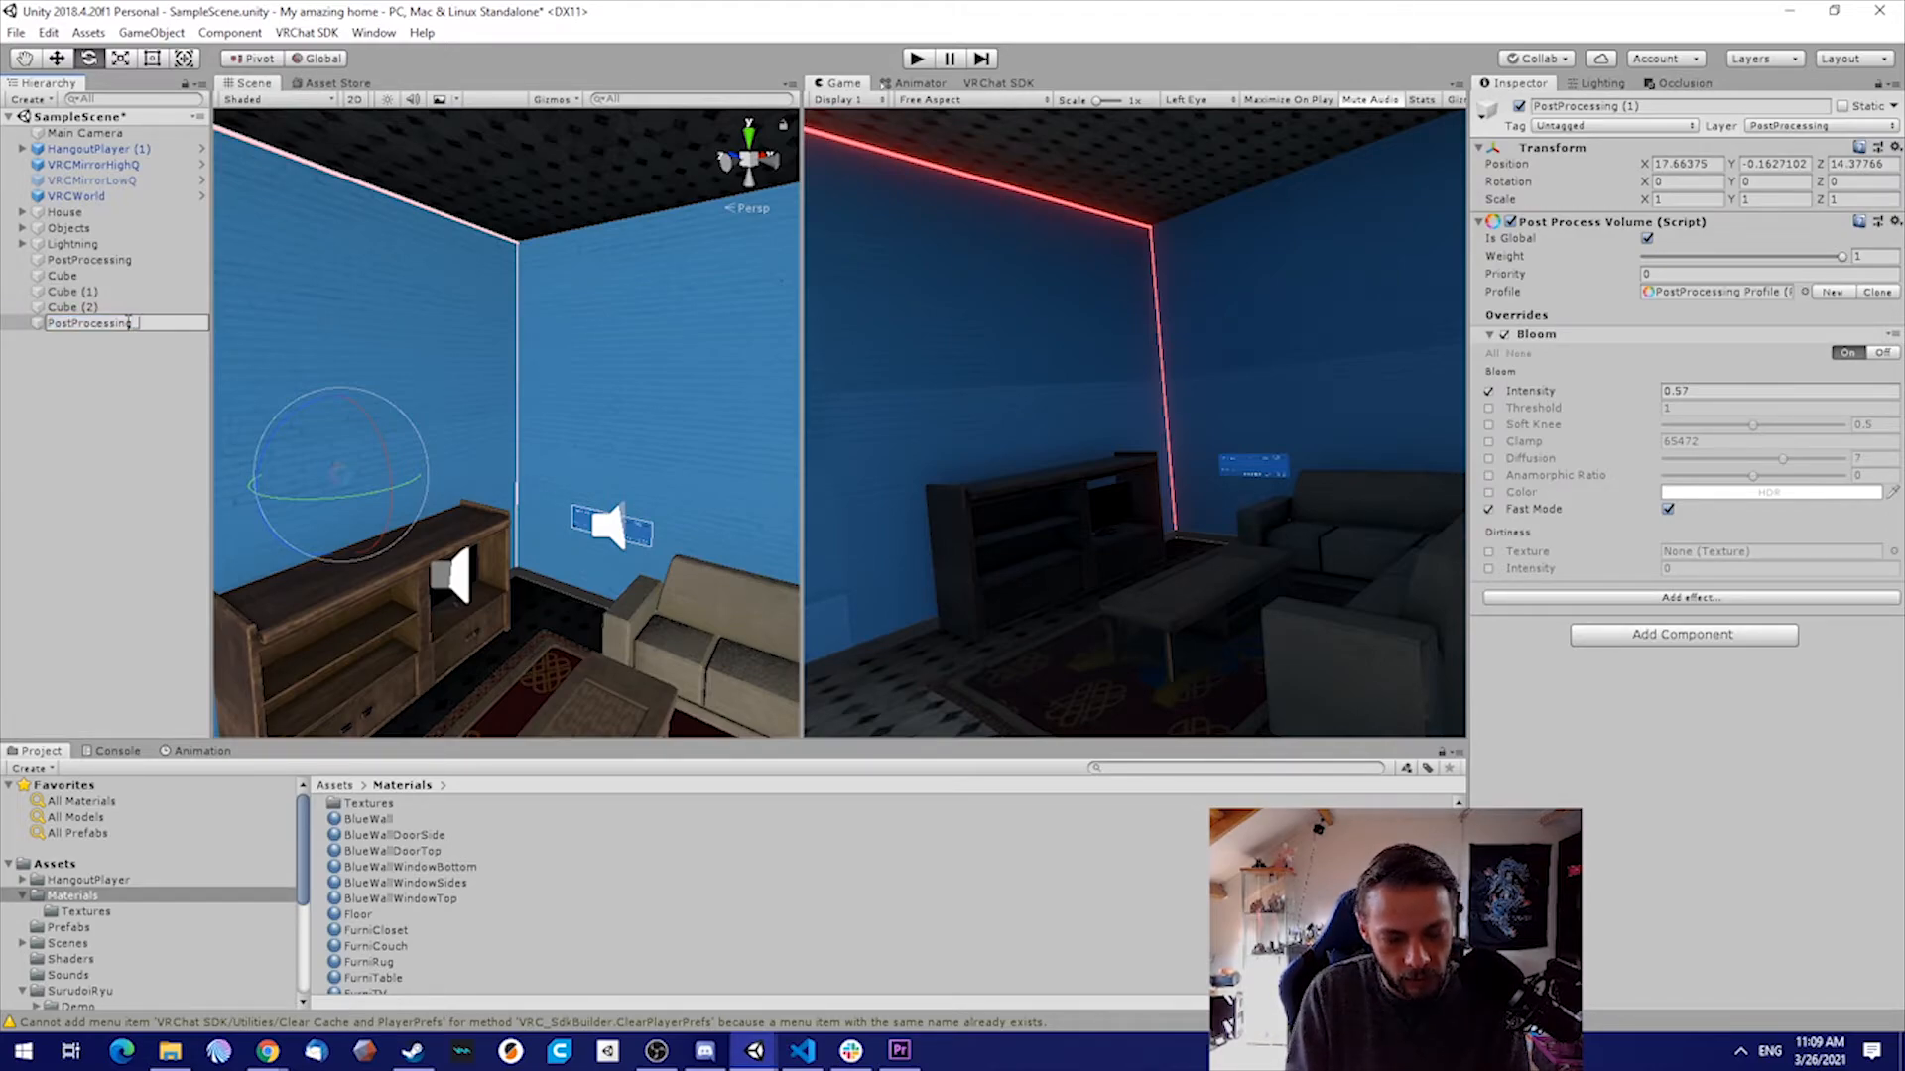
type("_shadow")
key("Return")
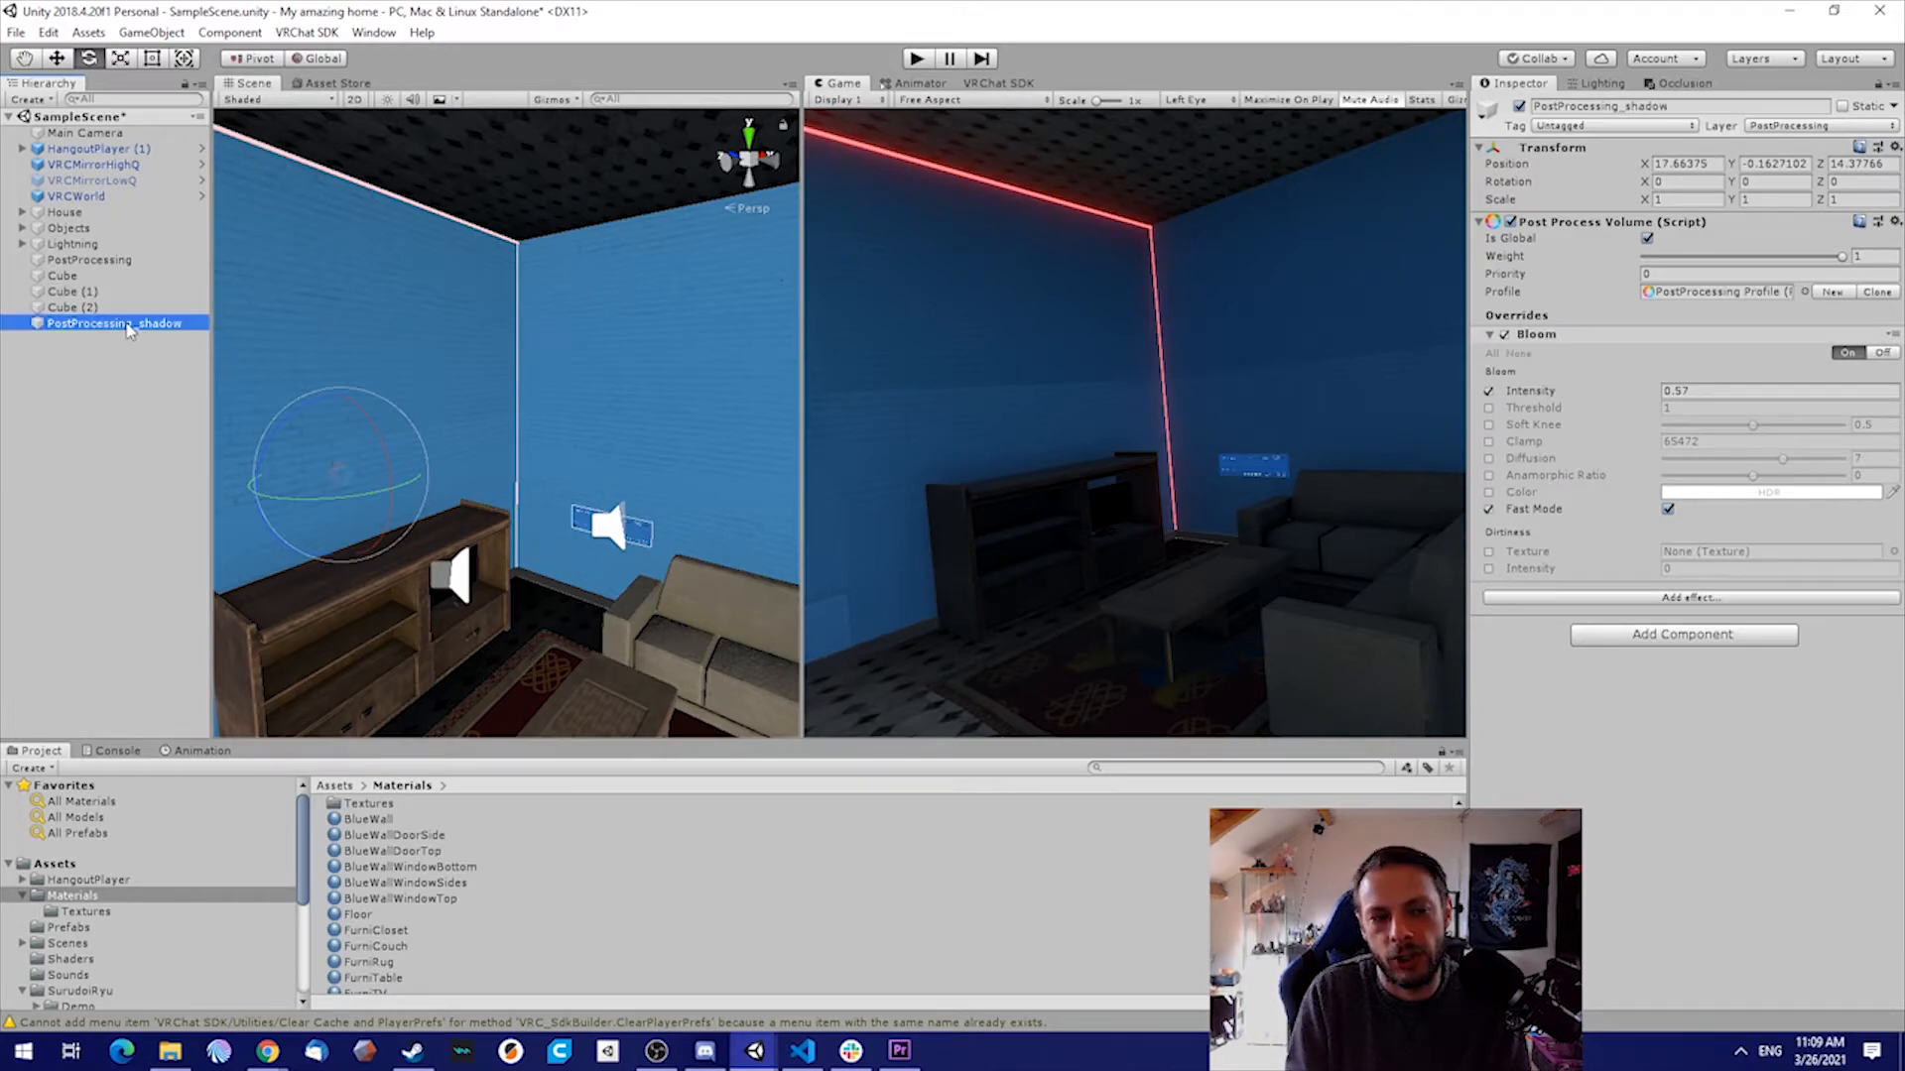
Rename the original PostProcessing object to PostProcessing_bloom
double_click(117, 259)
key("Right")
type("_bloom")
key("Return")
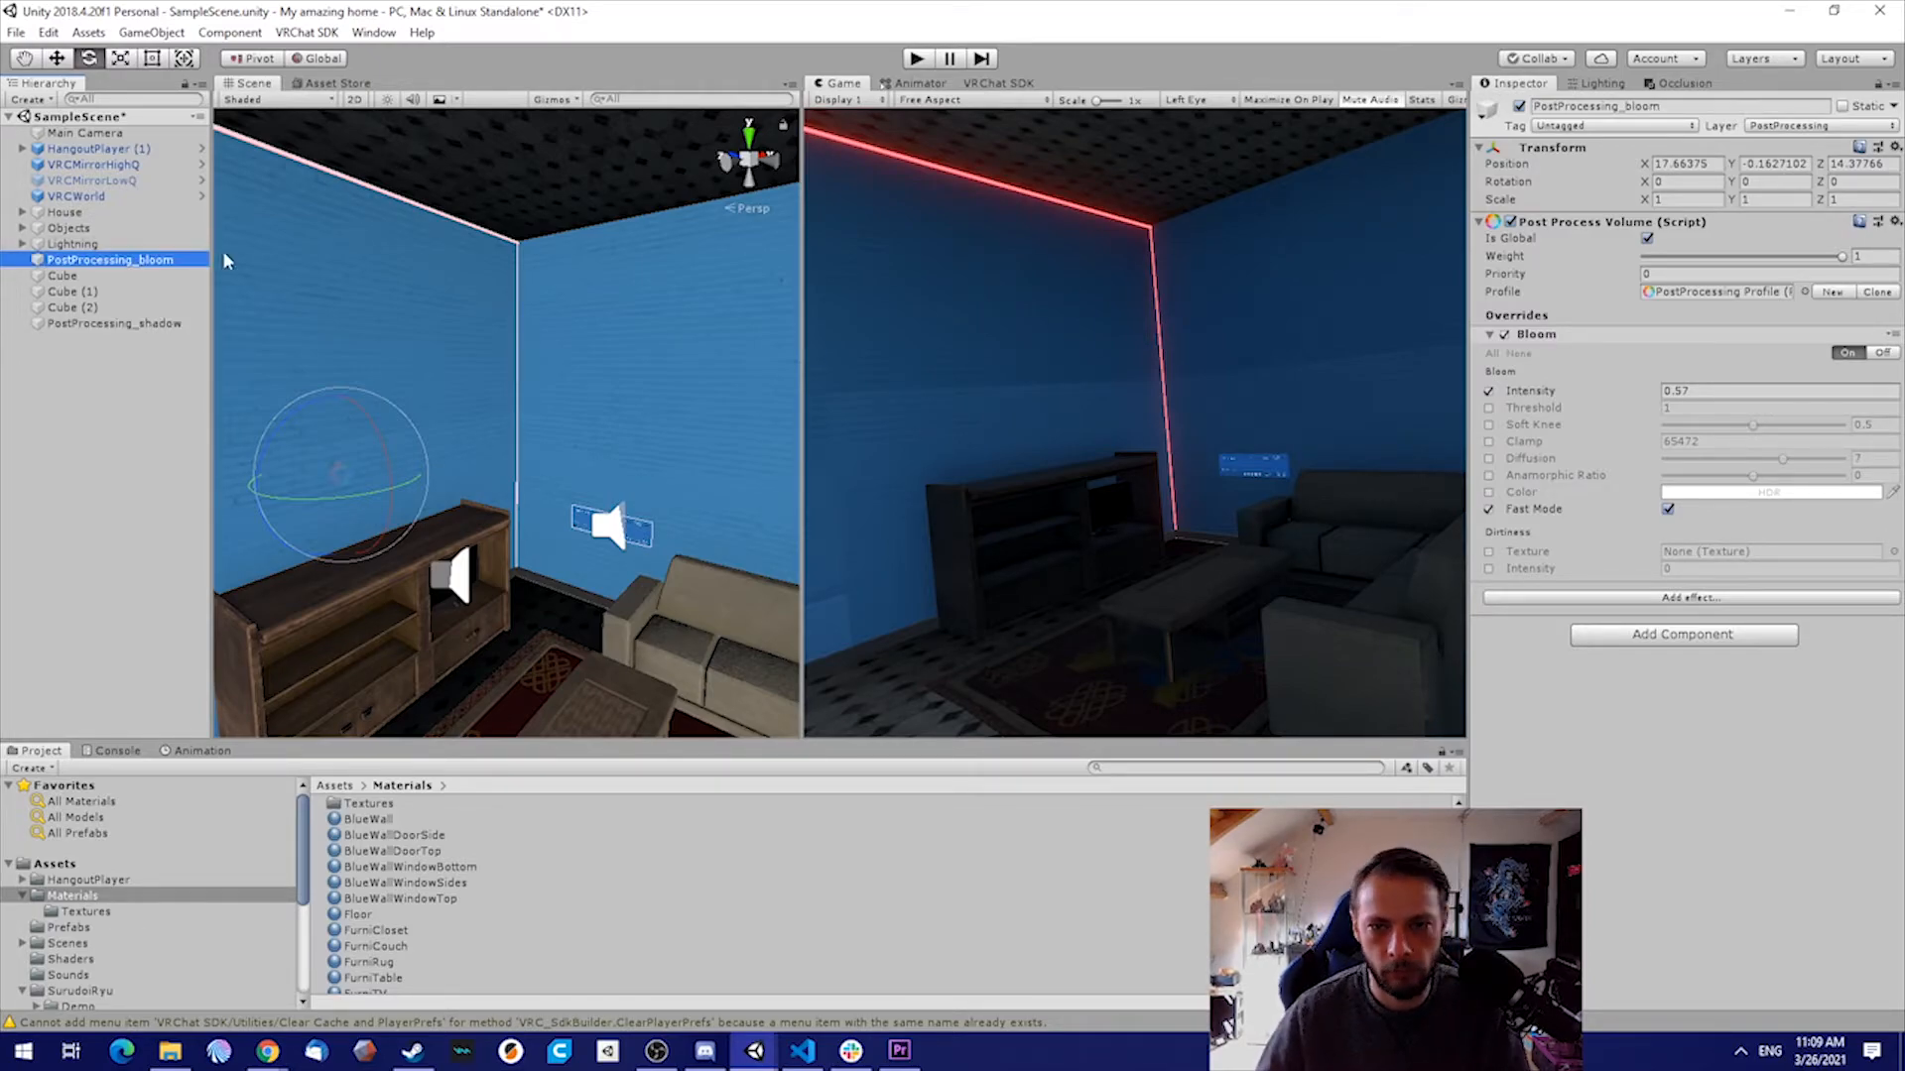
Give PostProcessing_shadow a new post-process profile and add the Auto Exposure effect to it
left_click(126, 325)
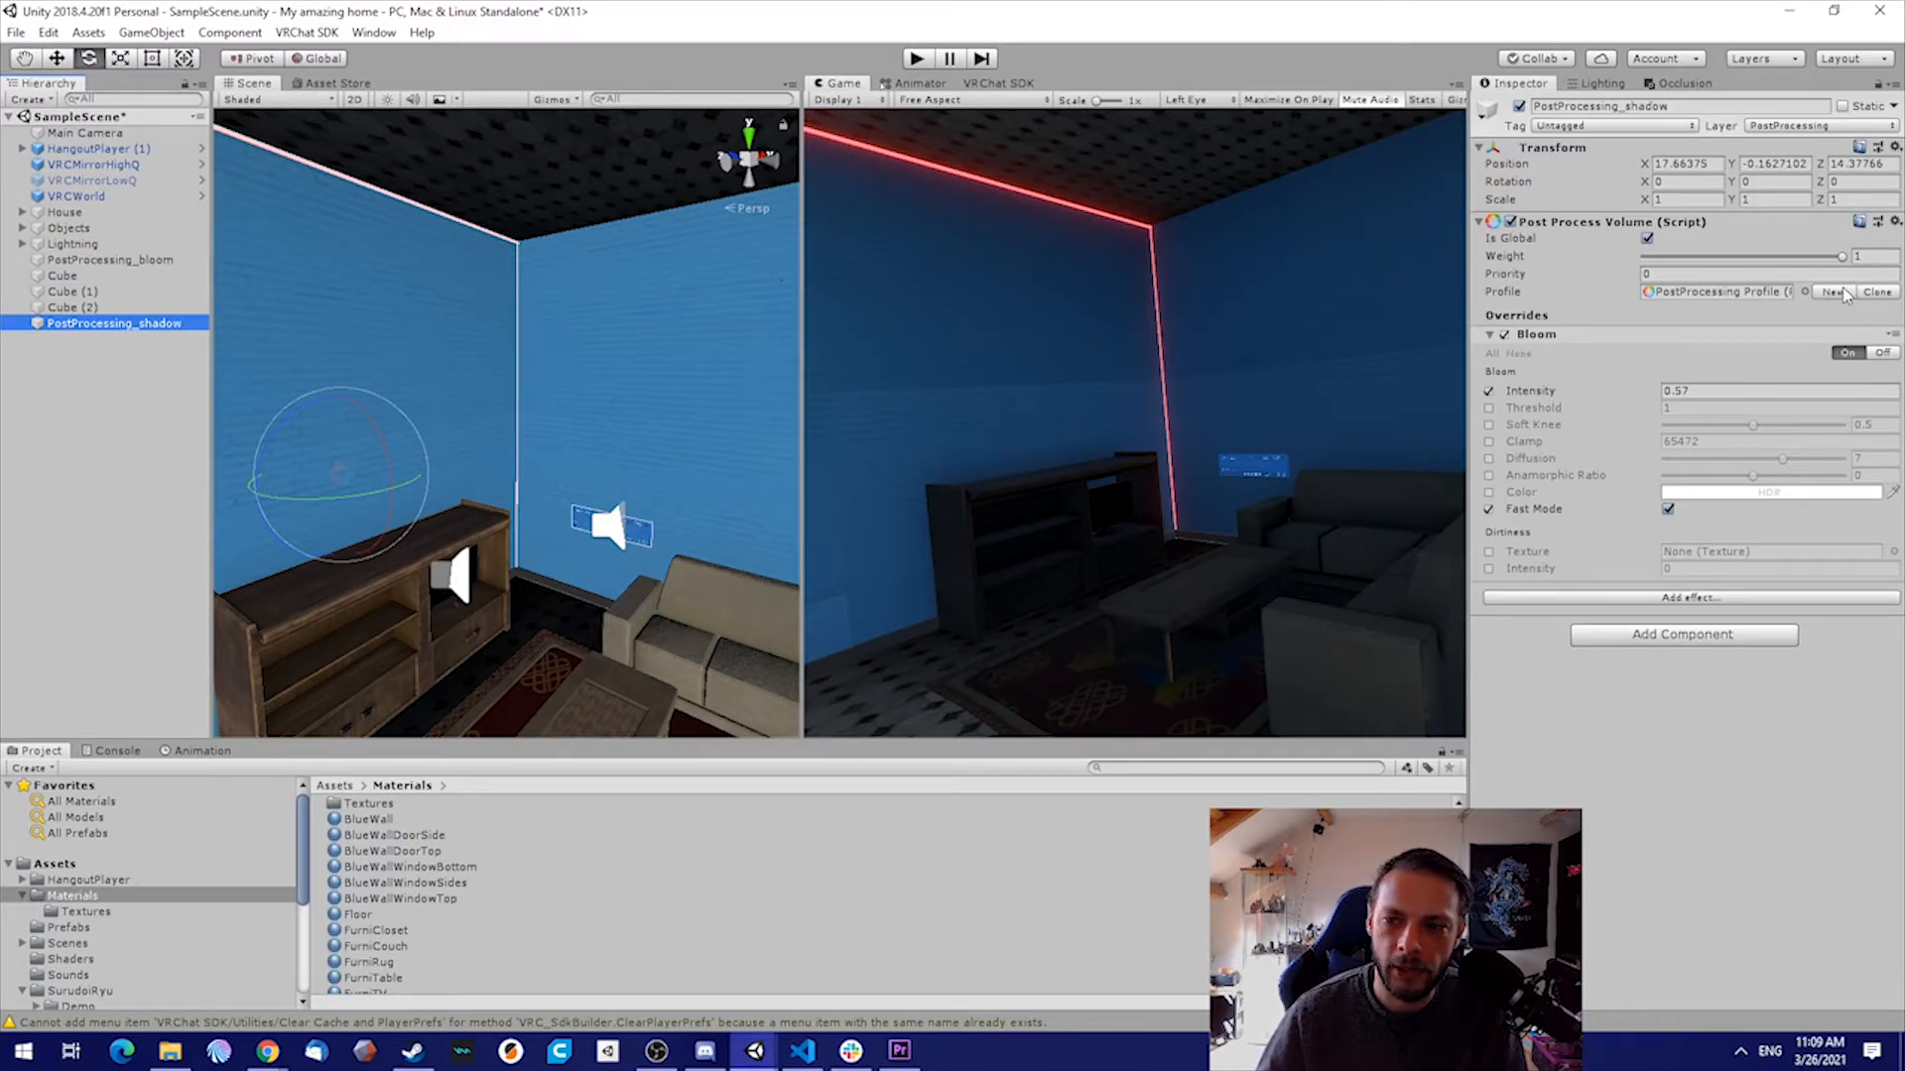
left_click(1833, 292)
left_click(1627, 378)
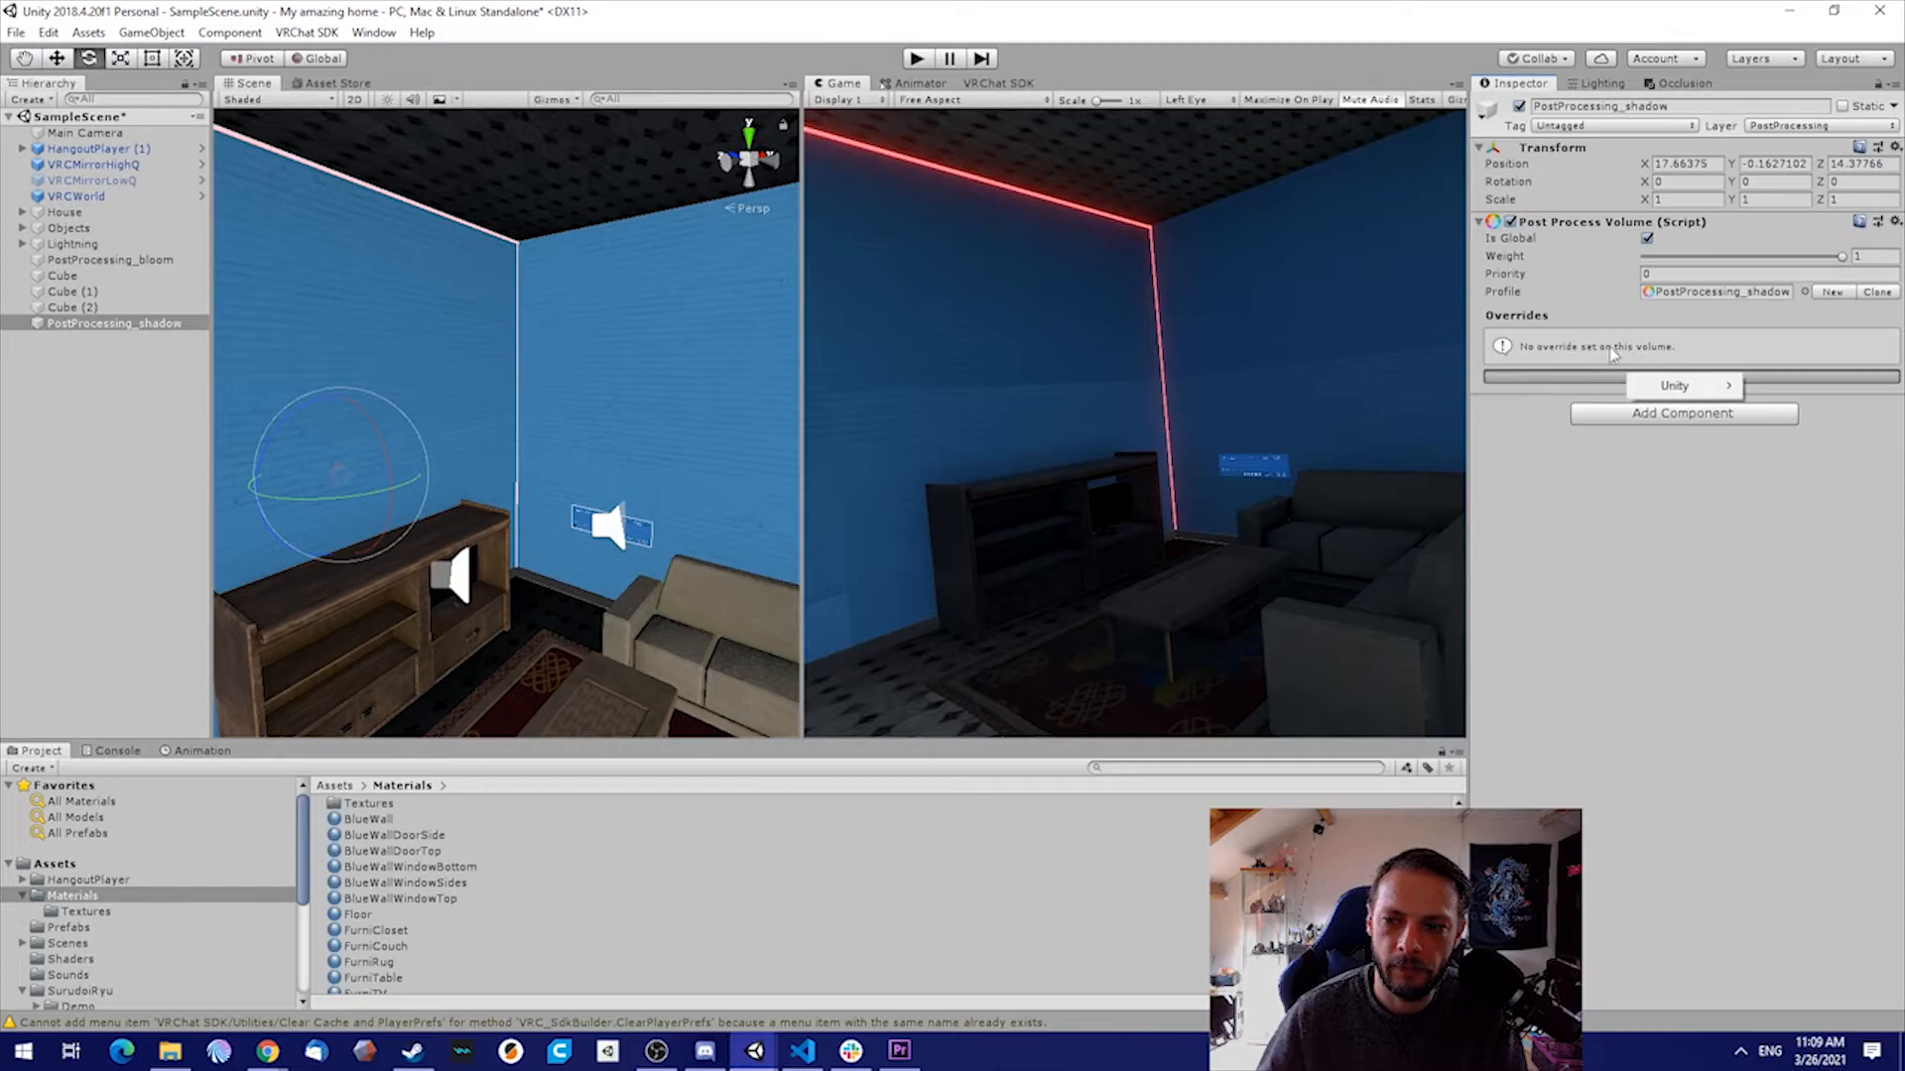
mouse_move(1652, 386)
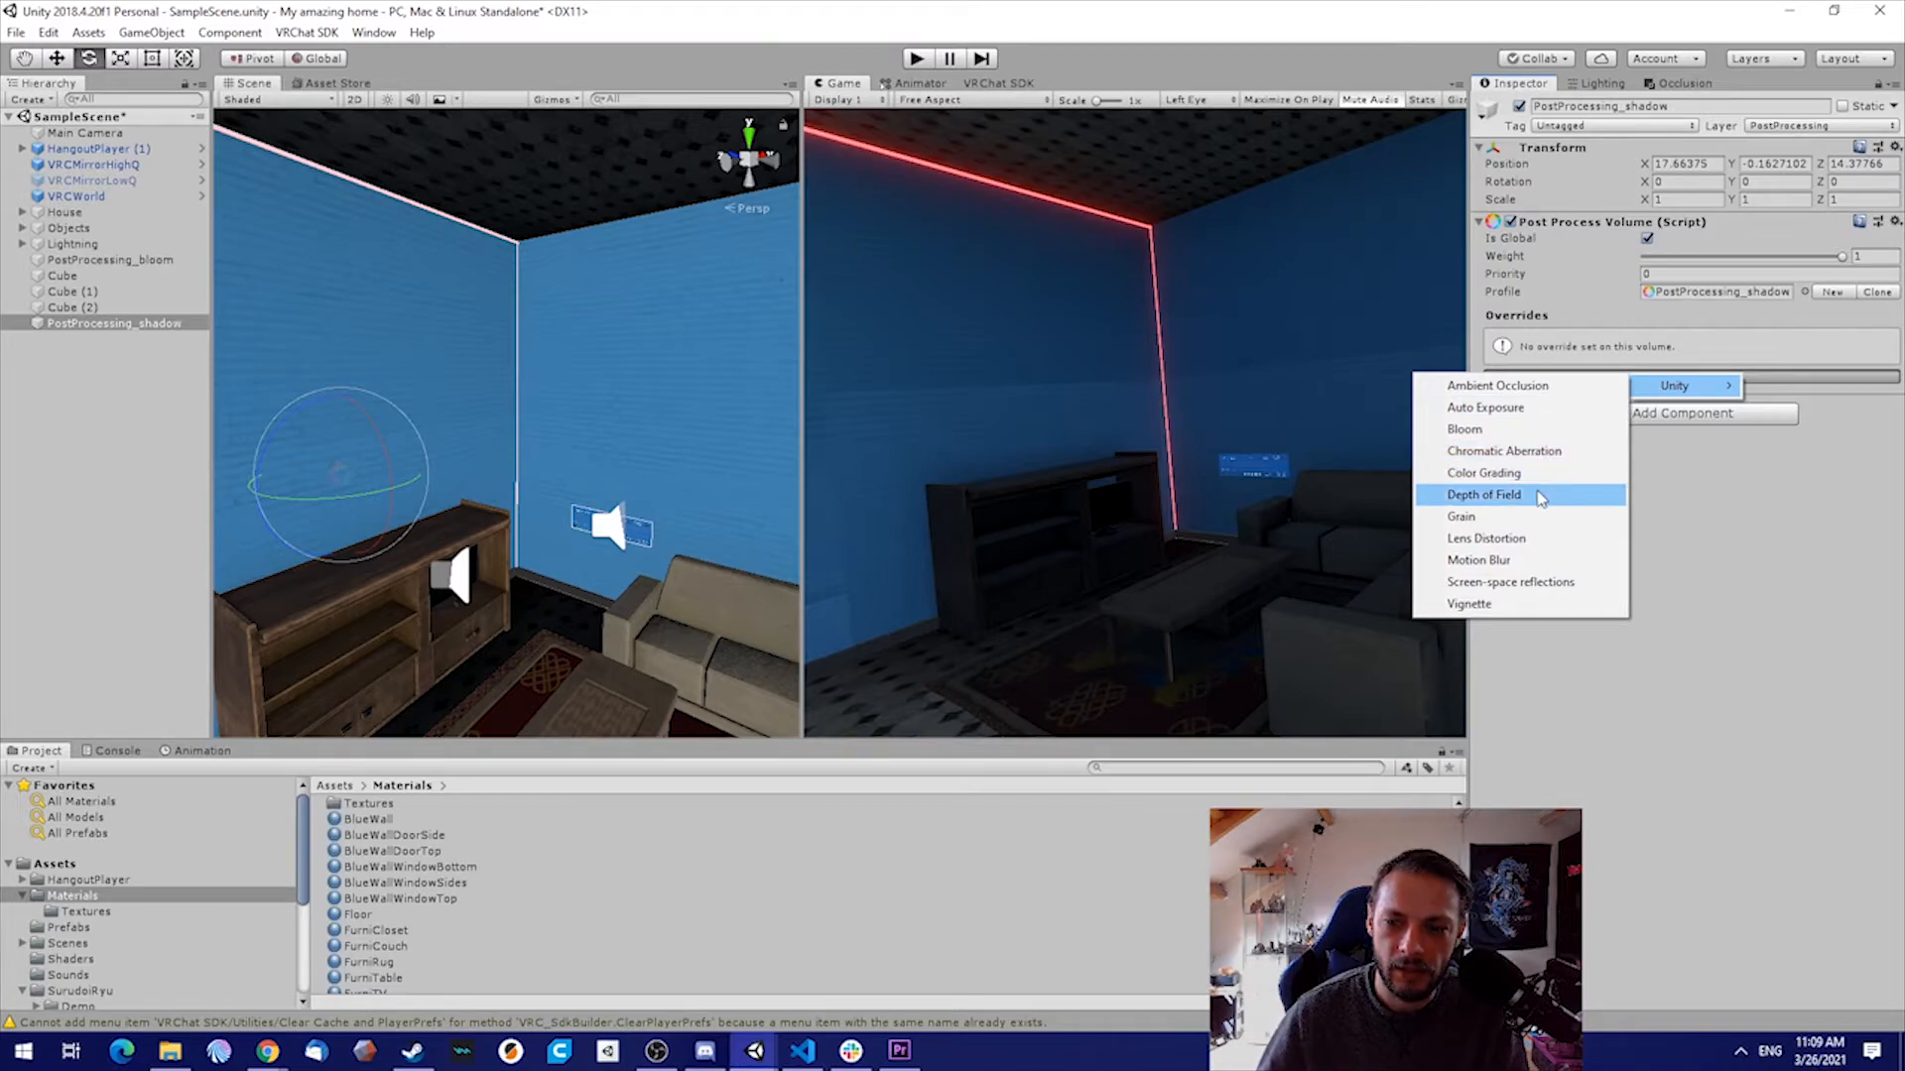
left_click(1538, 411)
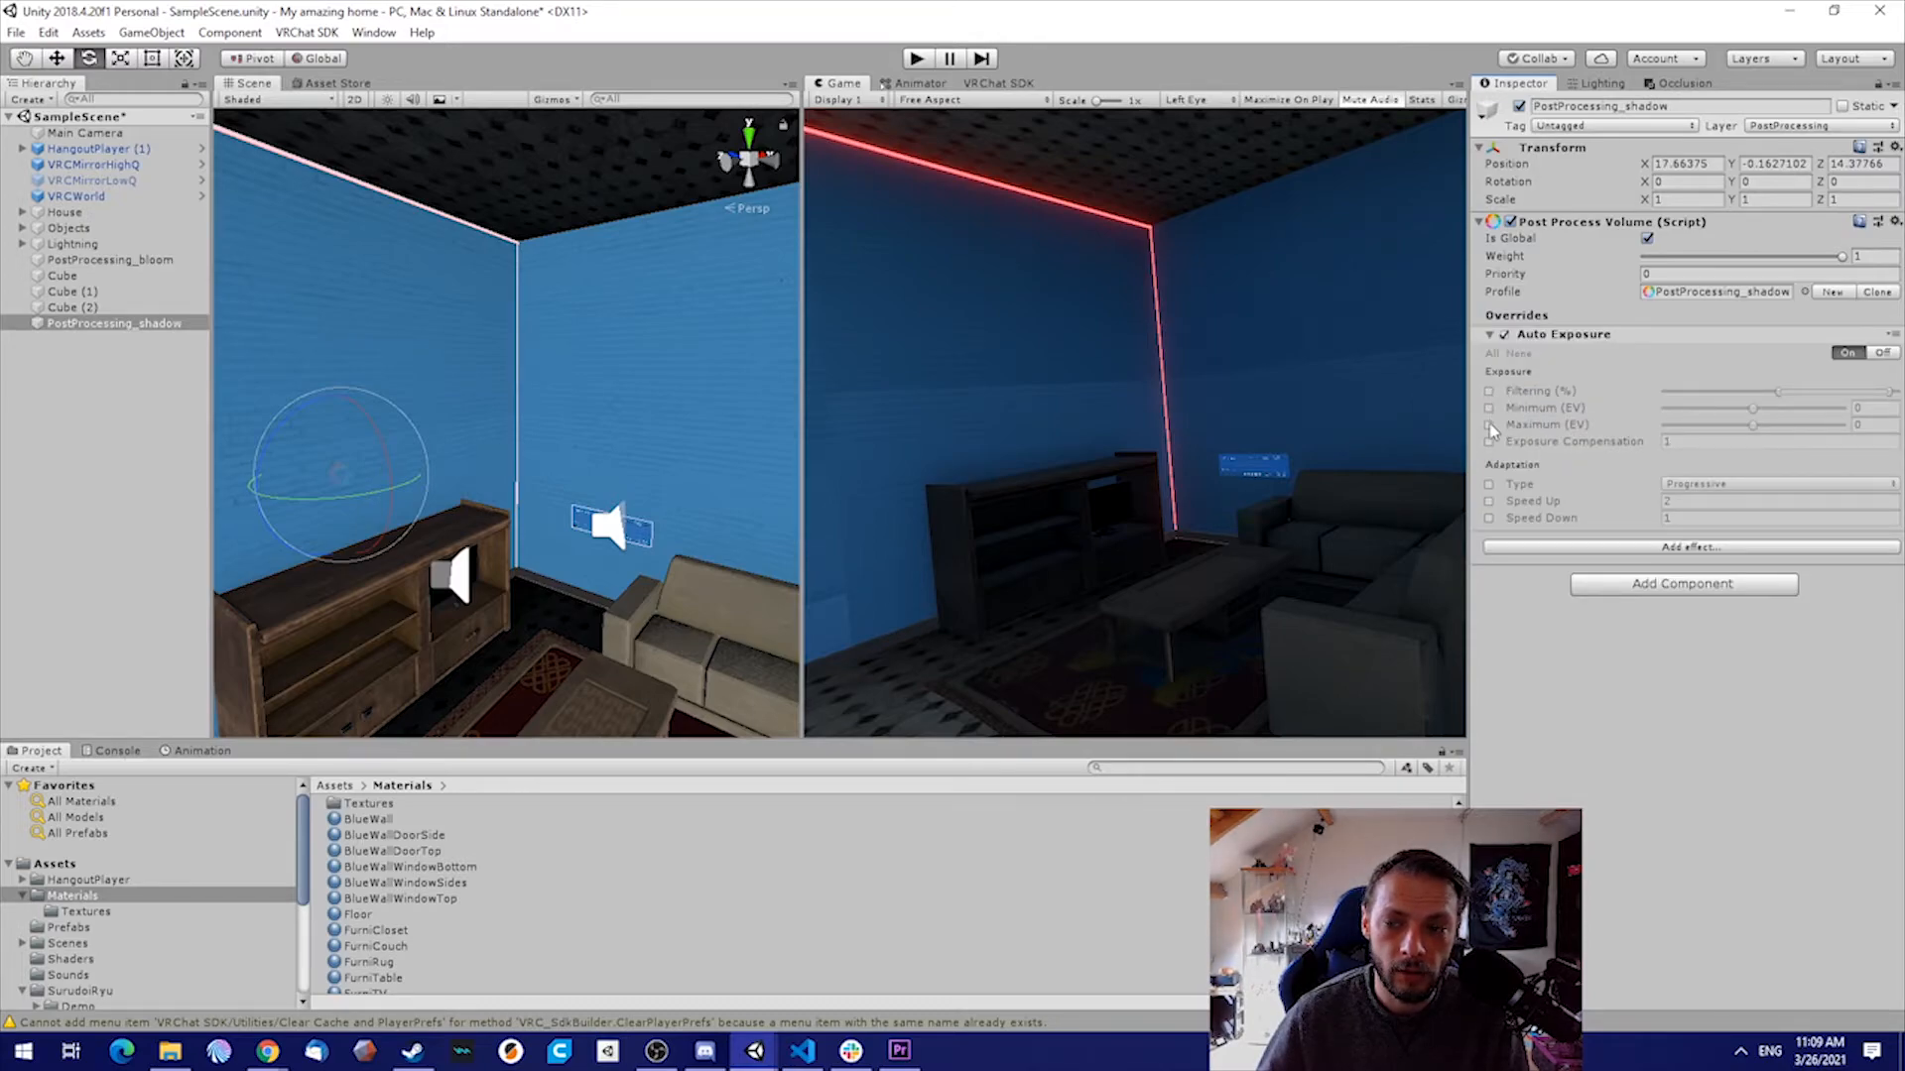
Enable the Exposure Compensation override of the Auto Exposure effect and set it to 0.3
left_click(1489, 443)
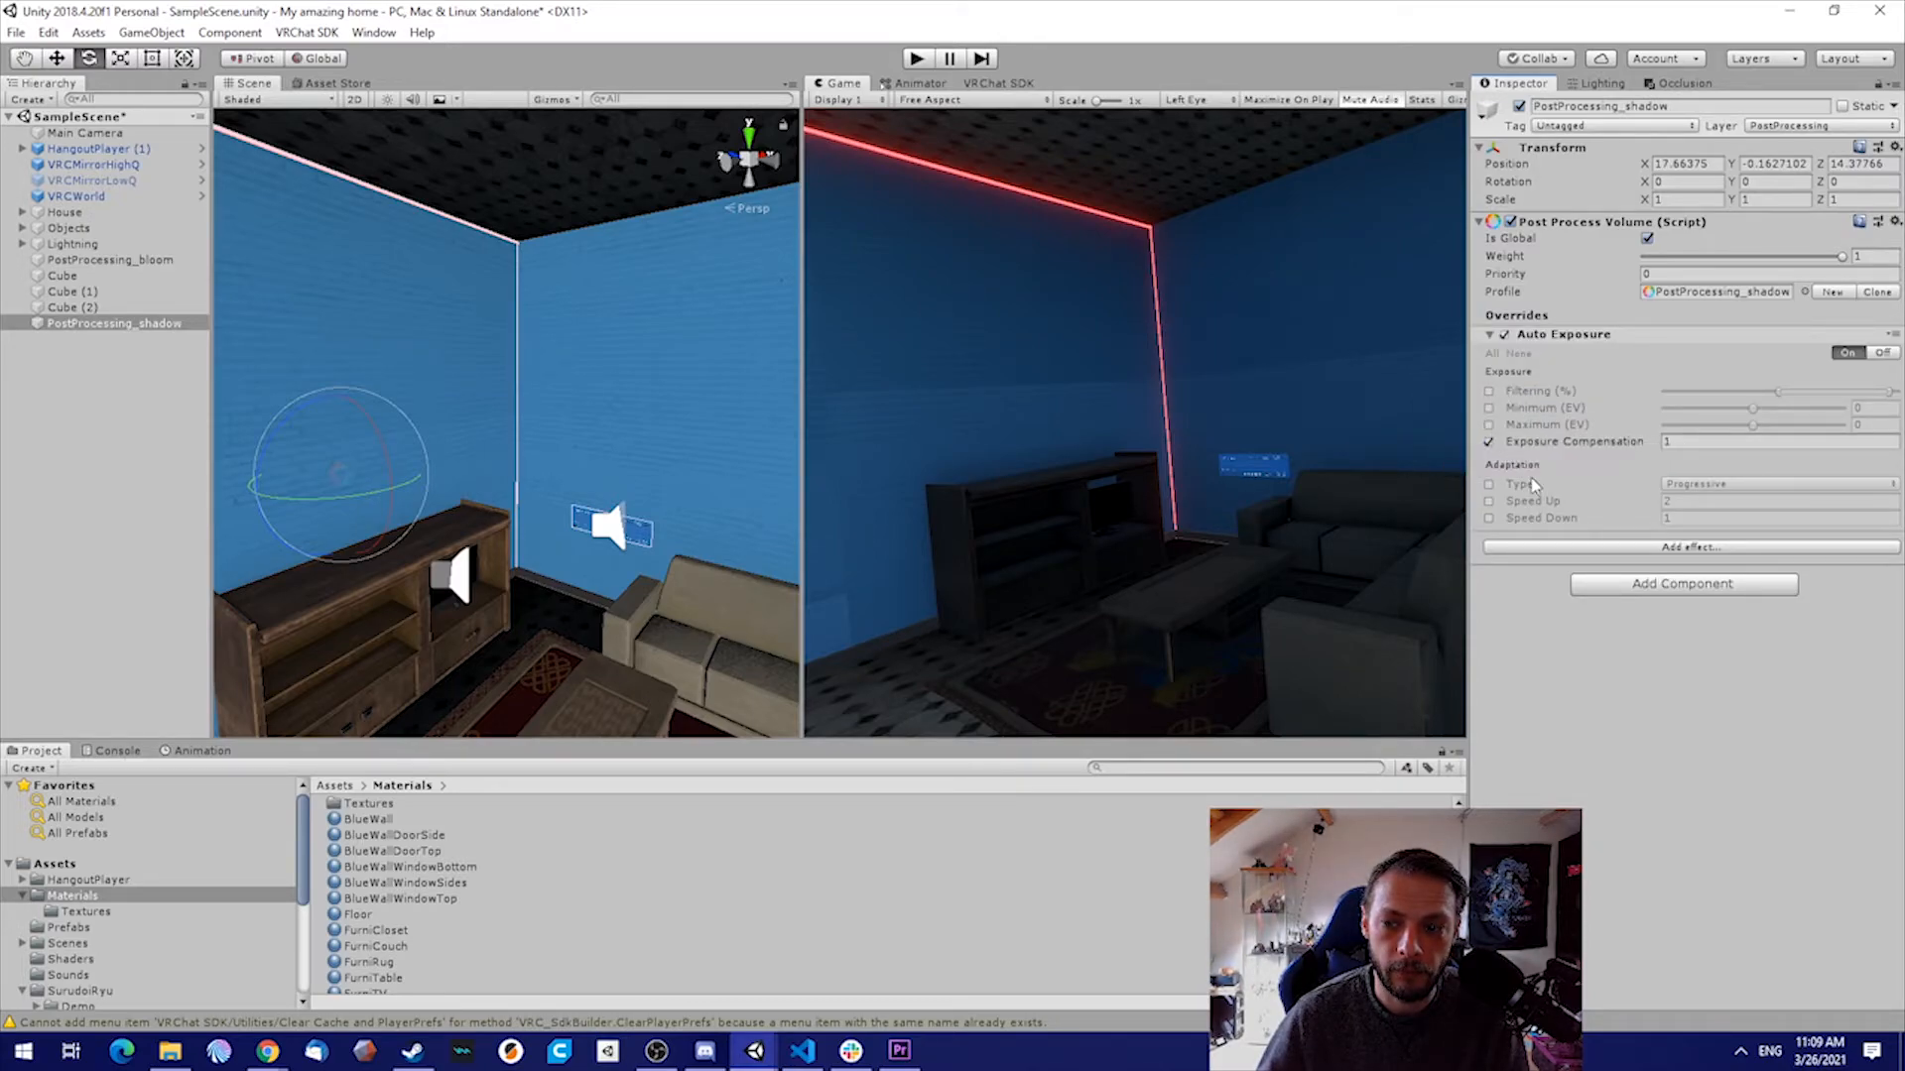
left_click_drag(1651, 443, 1635, 449)
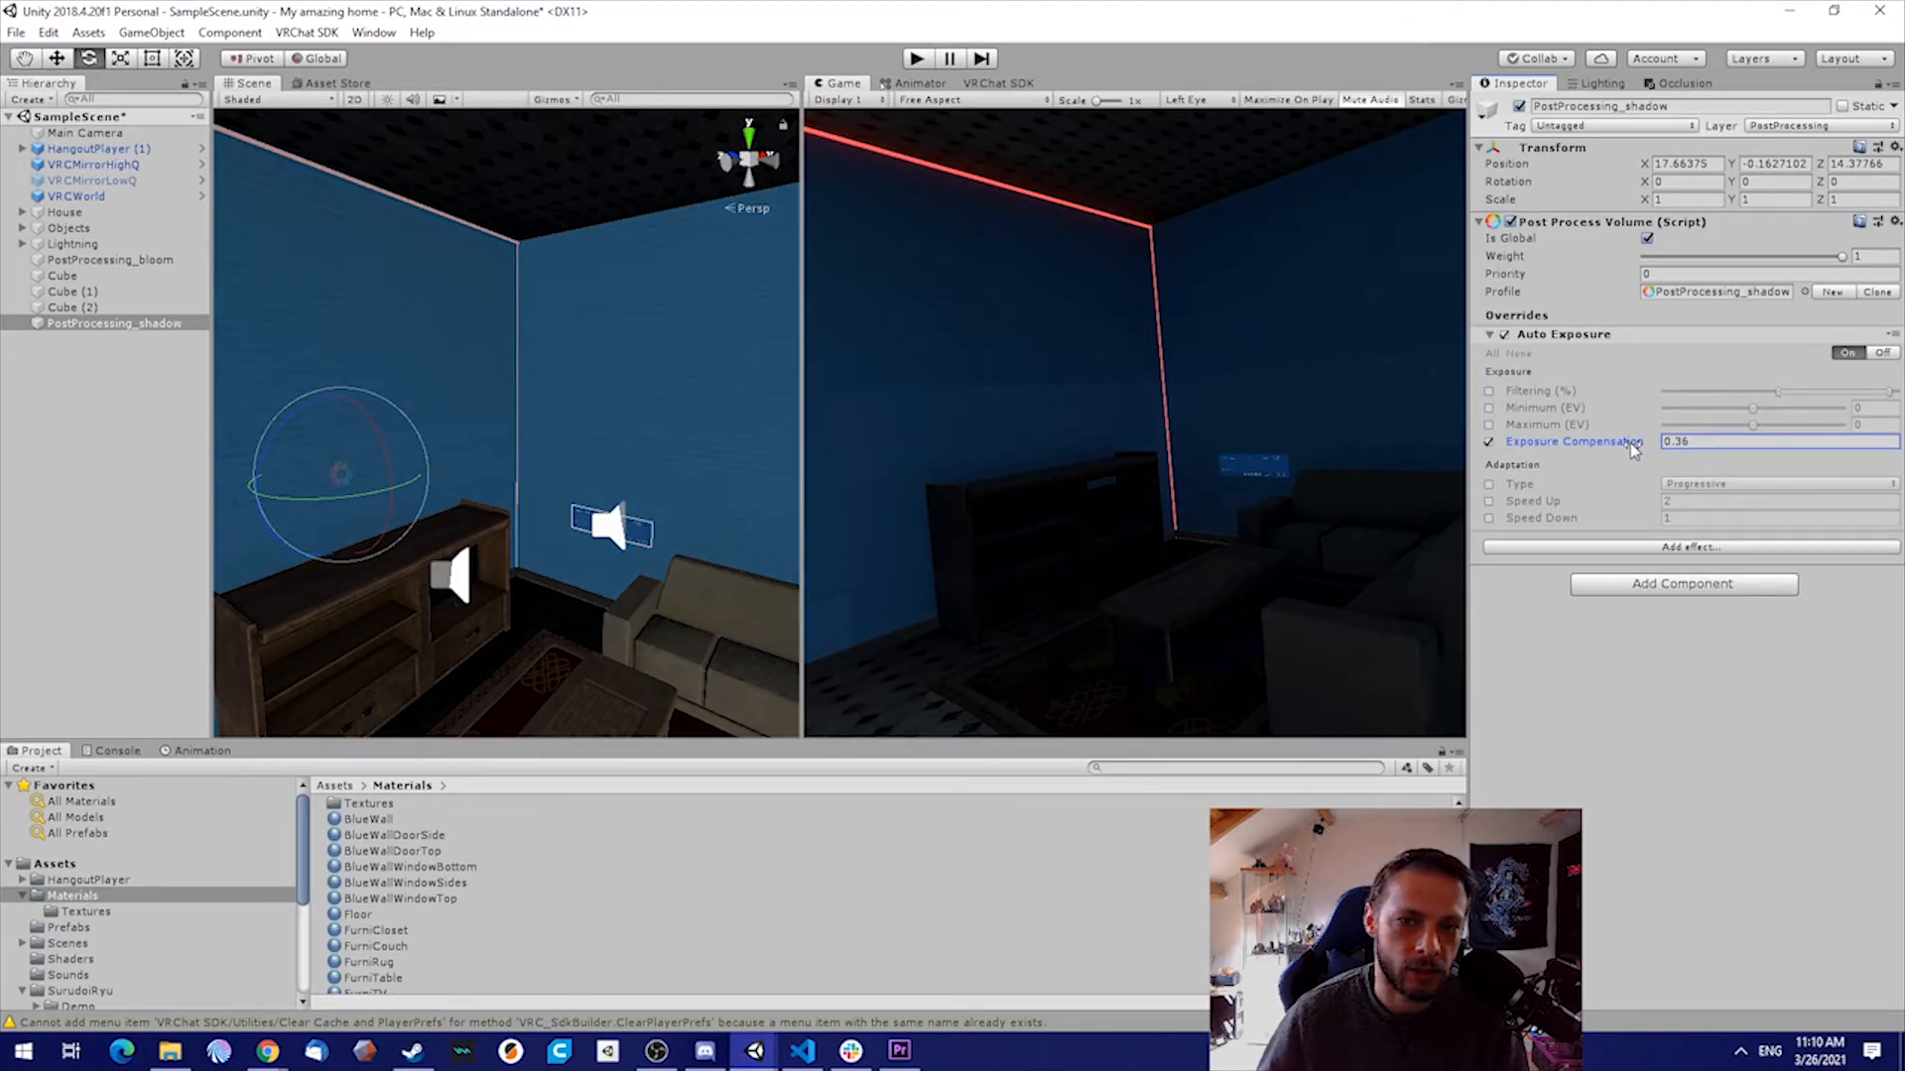
key("BackSpace")
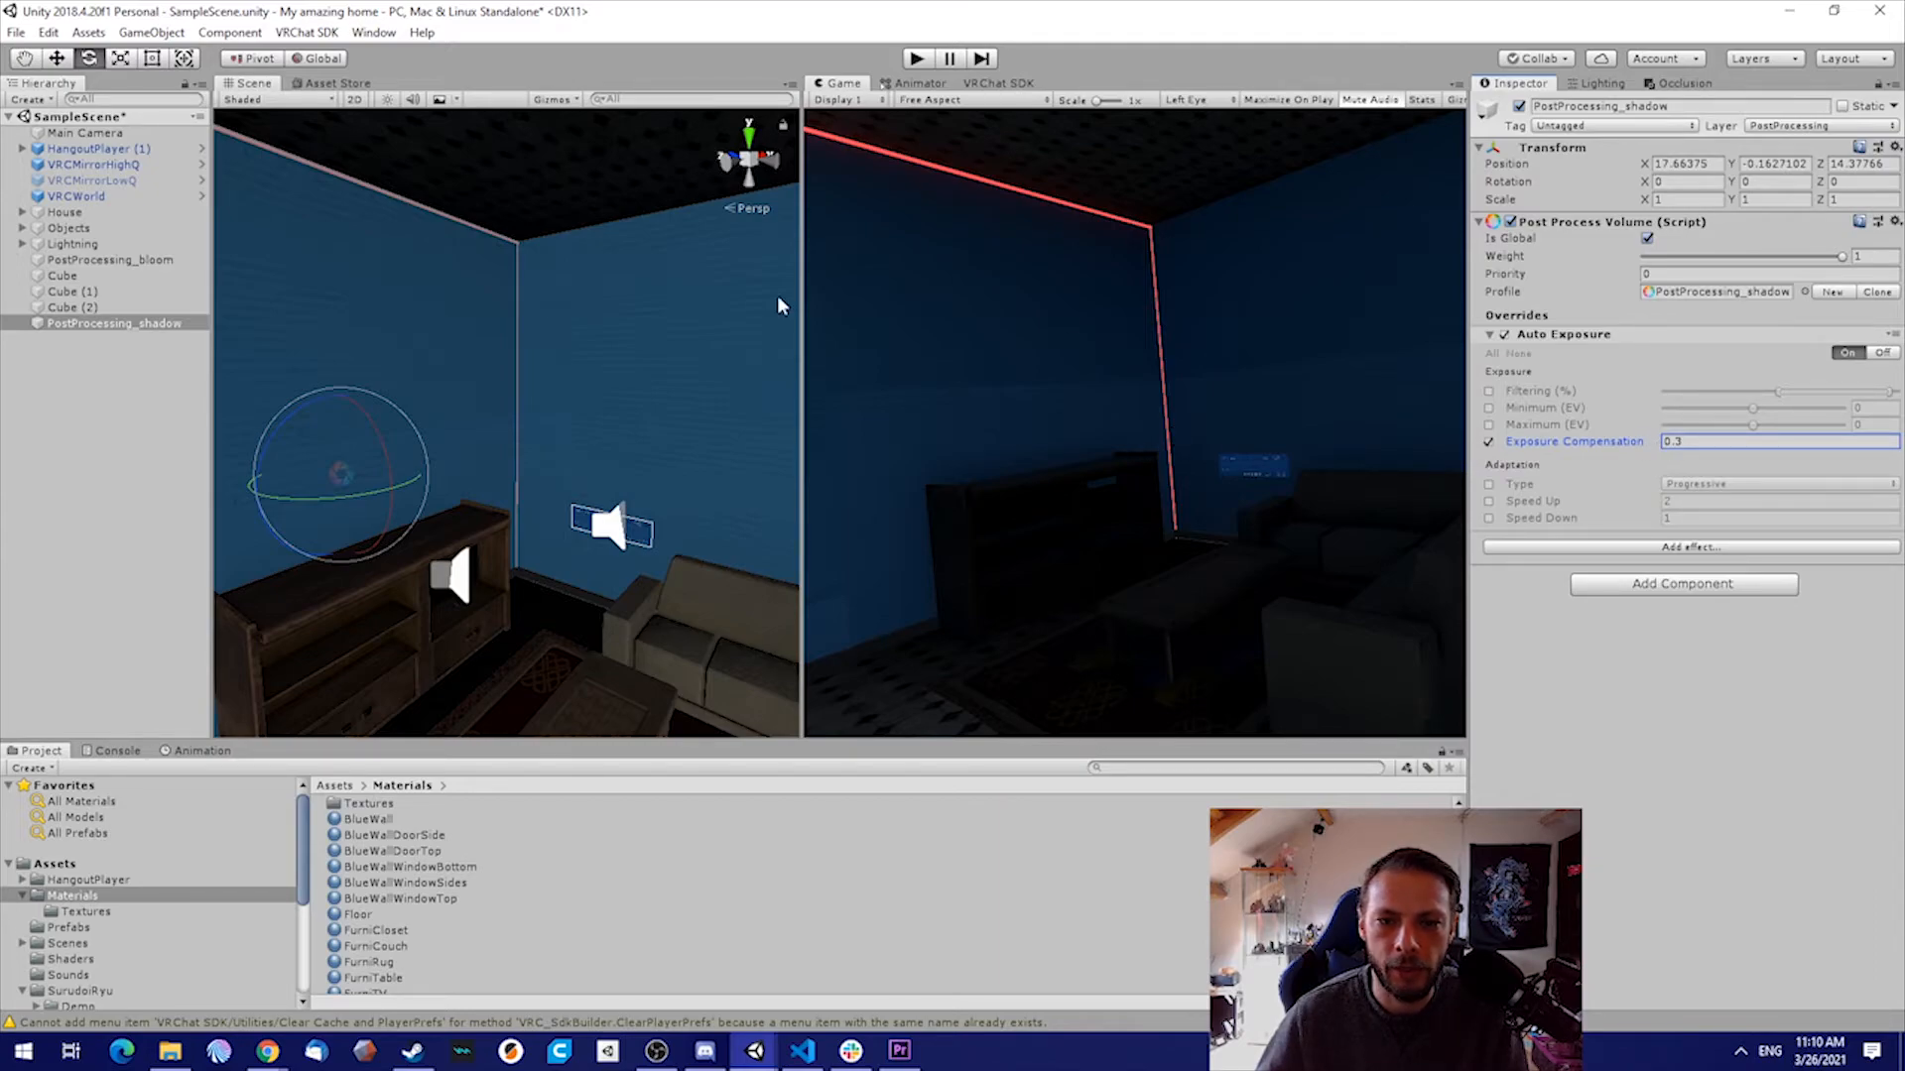
Switch the PostProcessing_shadow object off and on several times to compare the darkening, leaving it disabled
left_click(91, 325)
left_click(1518, 106)
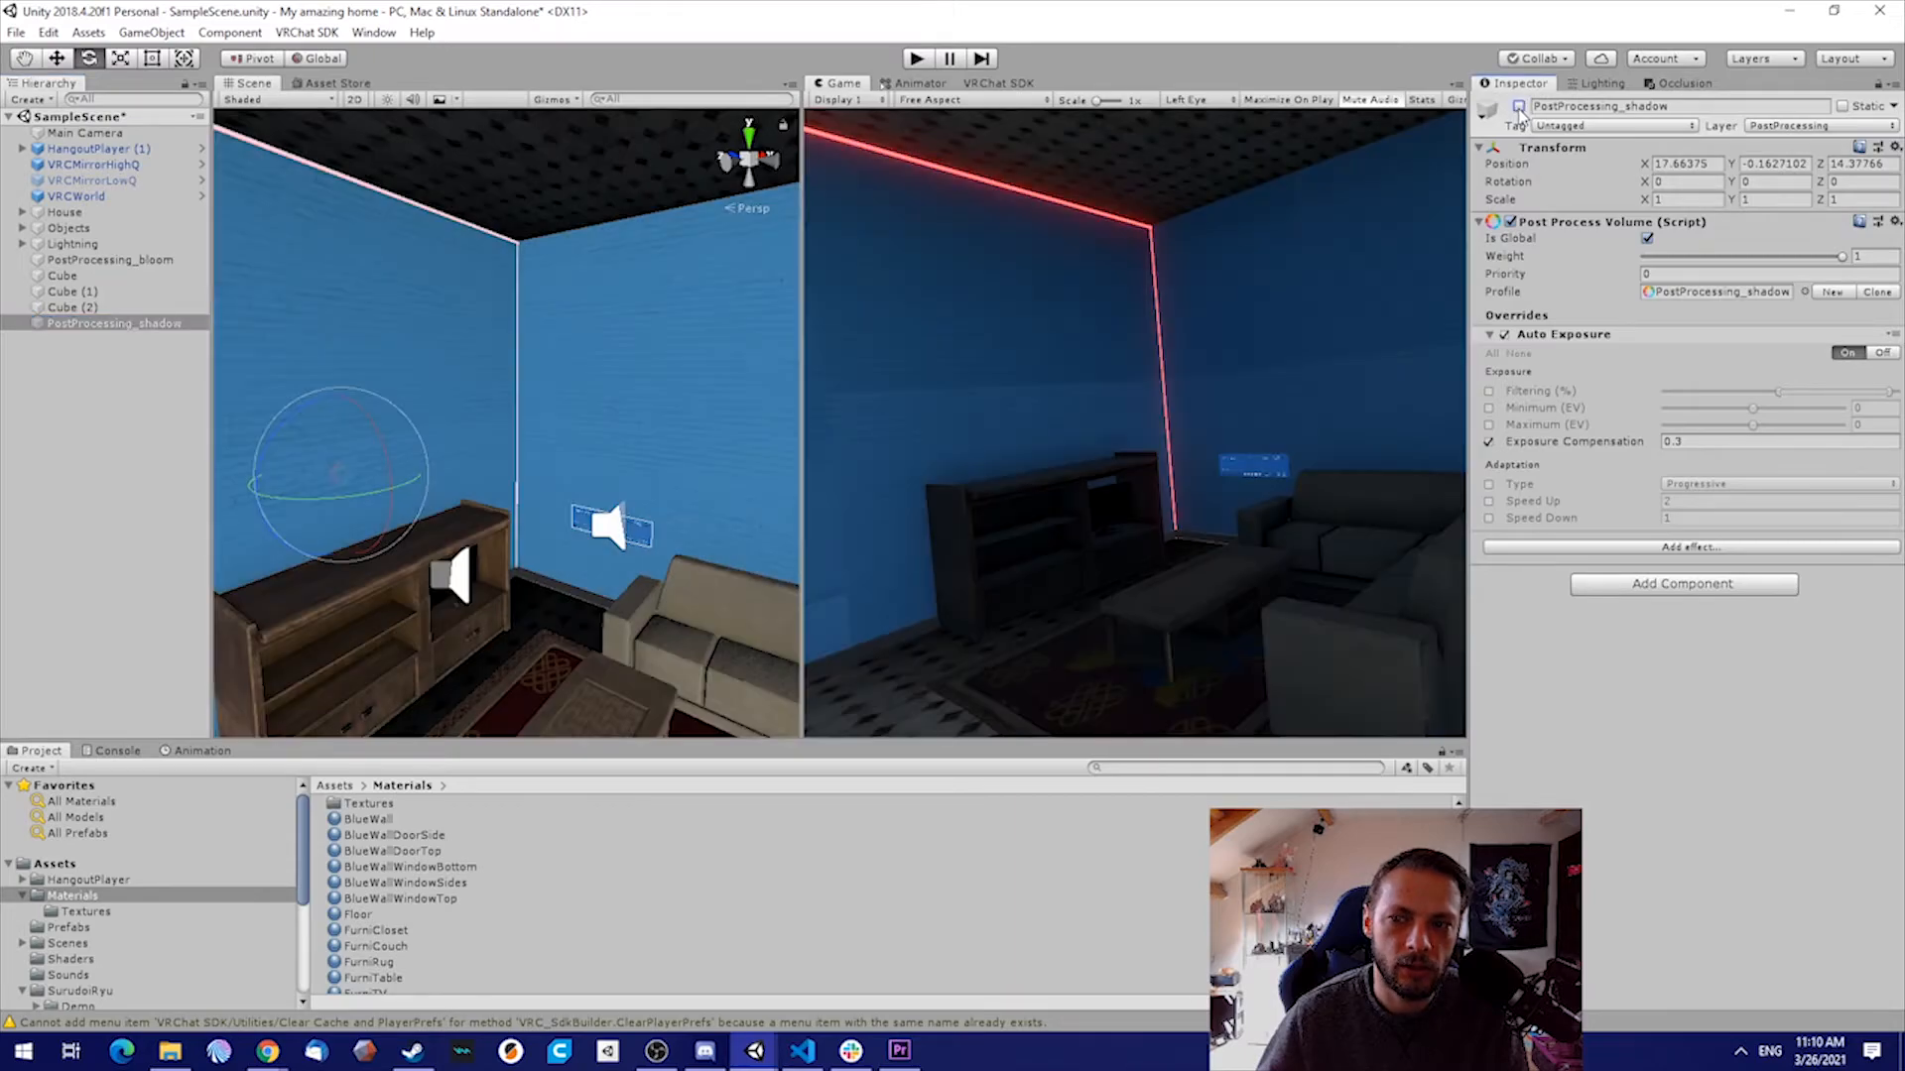
left_click(1519, 106)
left_click(1519, 106)
left_click(1519, 106)
left_click(1519, 106)
left_click(1519, 106)
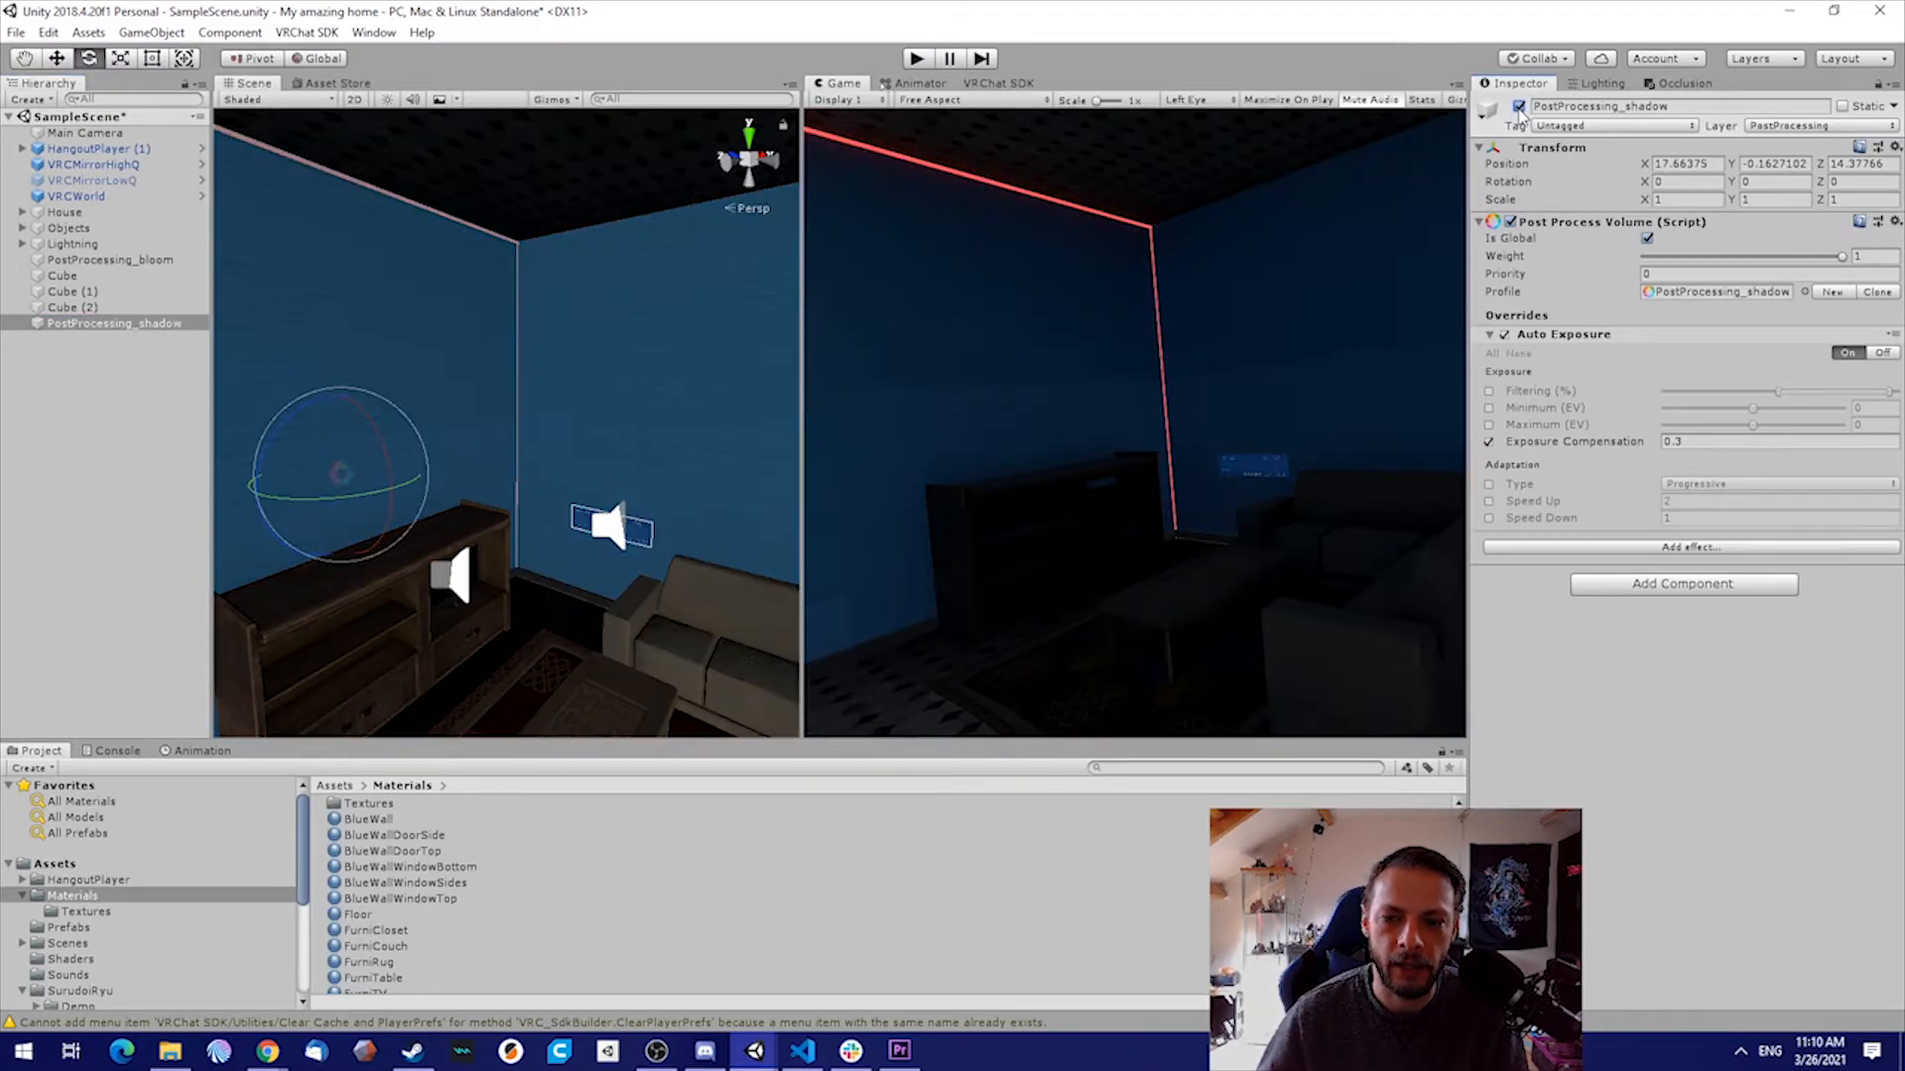
left_click(1519, 106)
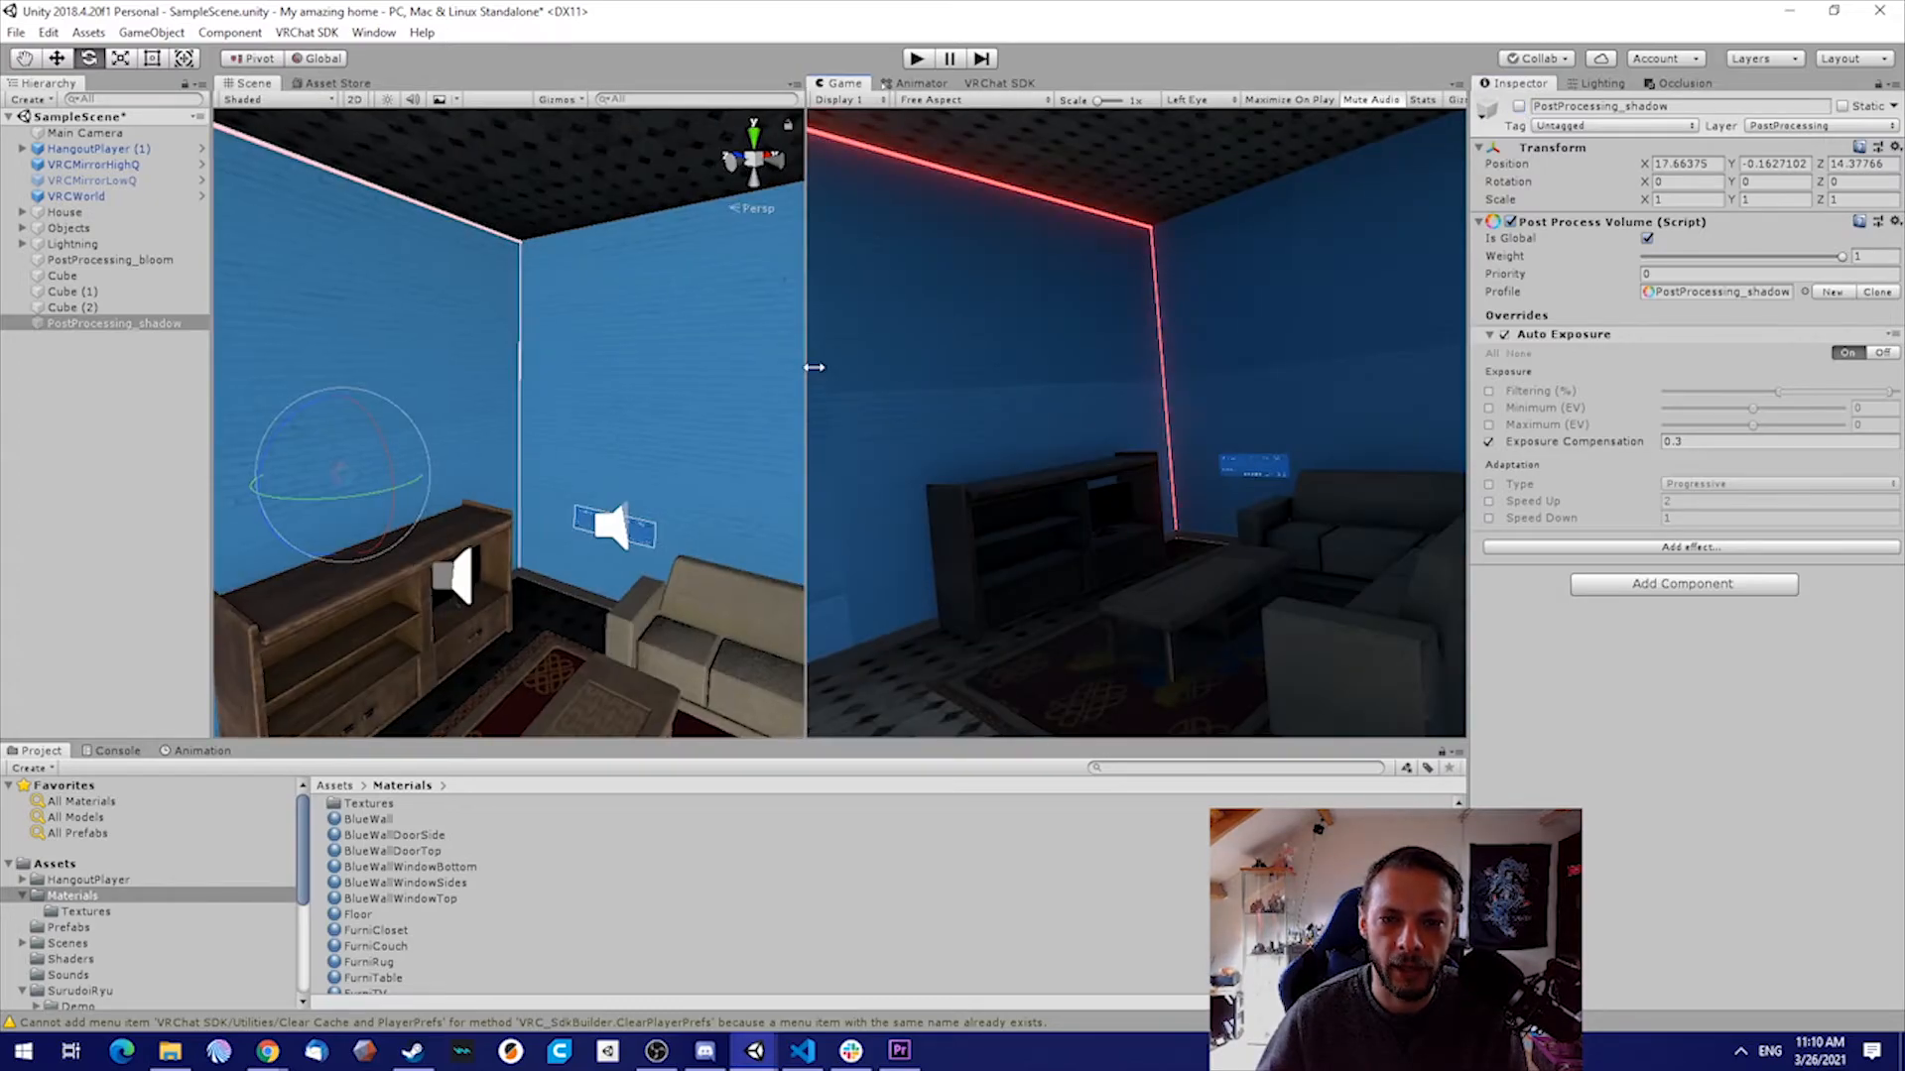
Widen the scene view and move PostProcessing_shadow directly below PostProcessing_bloom in the scene hierarchy
left_click_drag(801, 366, 1129, 366)
right_click_drag(516, 397, 695, 362)
left_click(94, 325)
left_click_drag(94, 326, 99, 272)
Create a cube, scale it to about 0.215 and place it against the blue wall between the windows at about 4.72, 1.40, 4.28
right_click_drag(628, 342, 708, 428)
left_click(30, 99)
mouse_move(129, 164)
left_click(254, 166)
right_click_drag(758, 306, 696, 333)
key("w")
left_click_drag(789, 427, 740, 616)
key("r")
key("w")
left_click_drag(783, 499, 780, 391)
Add a VRC_Trigger component to the new cube on the wall
left_click(1683, 732)
type("trigger")
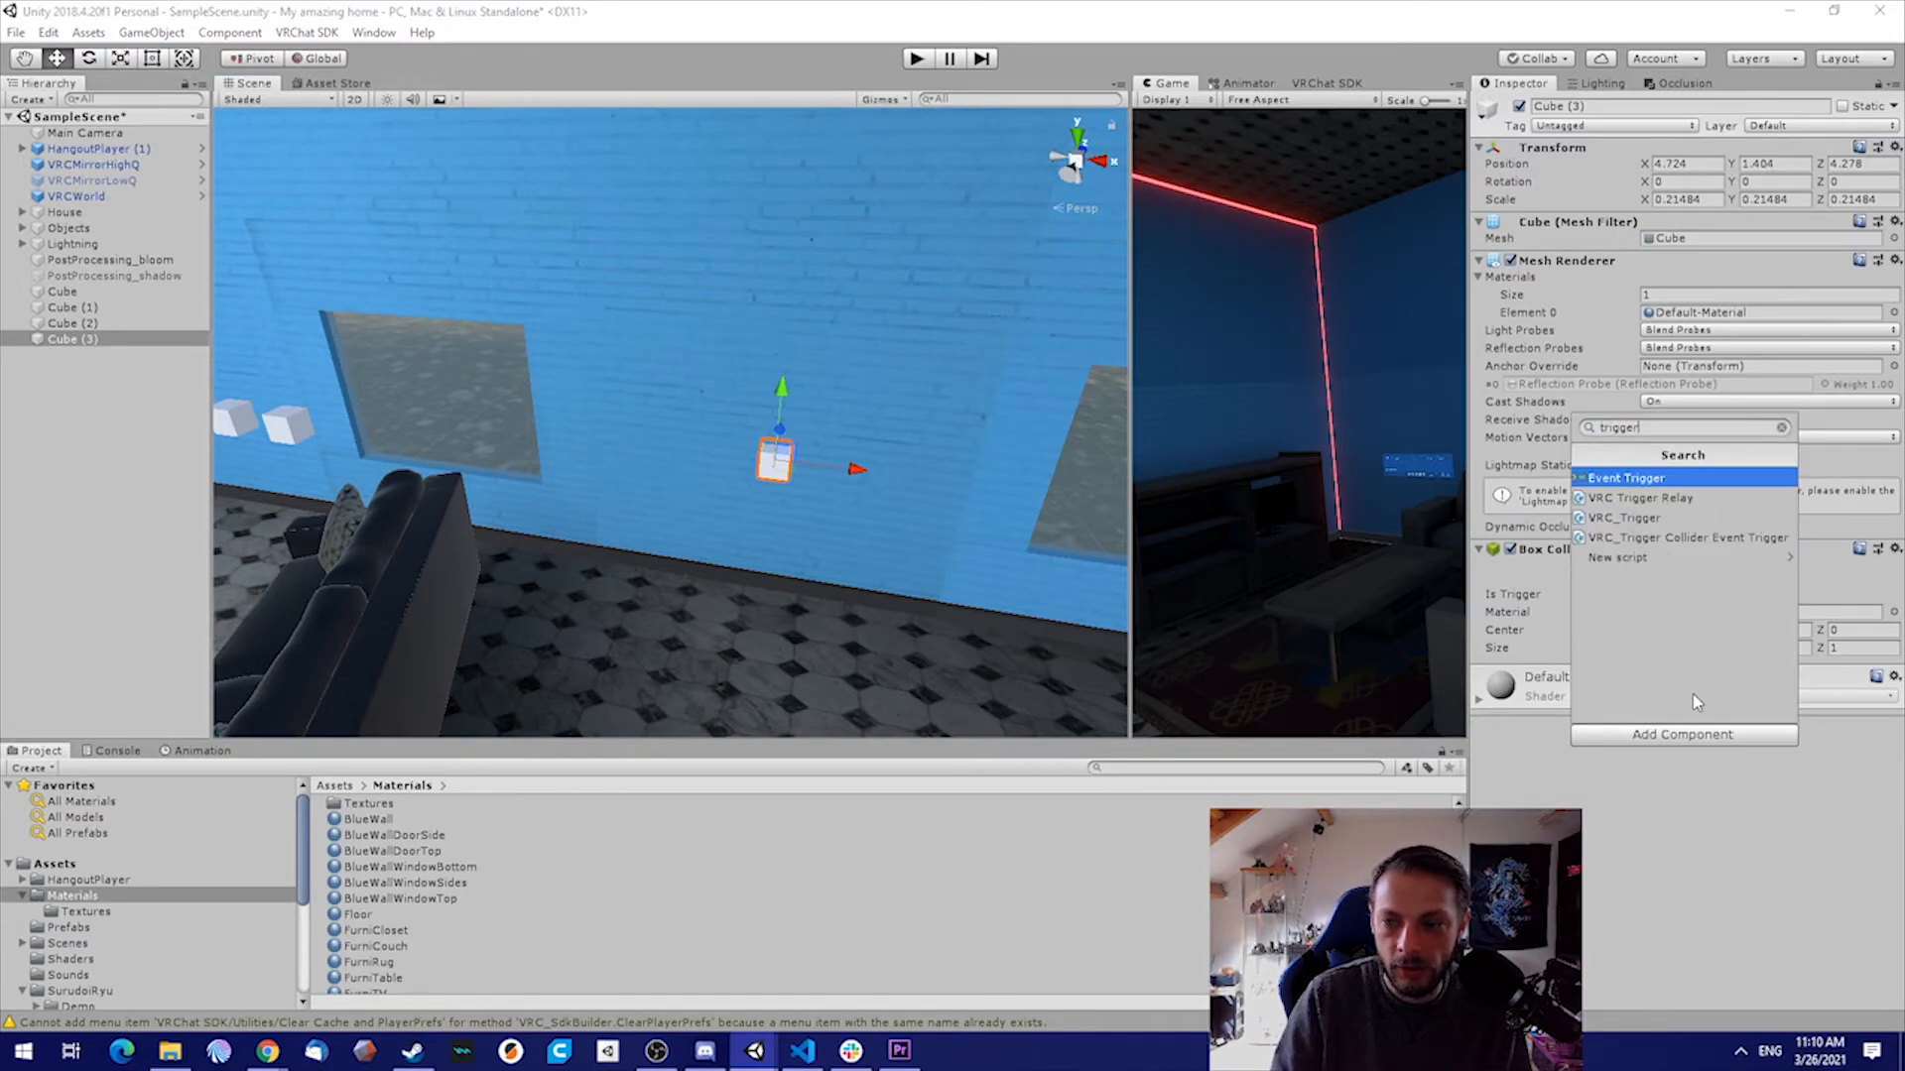
key("Down")
key("Down")
key("Return")
Add an OnInteract trigger to the cube's VRC_Trigger and set its broadcast type to Local
left_click(1675, 773)
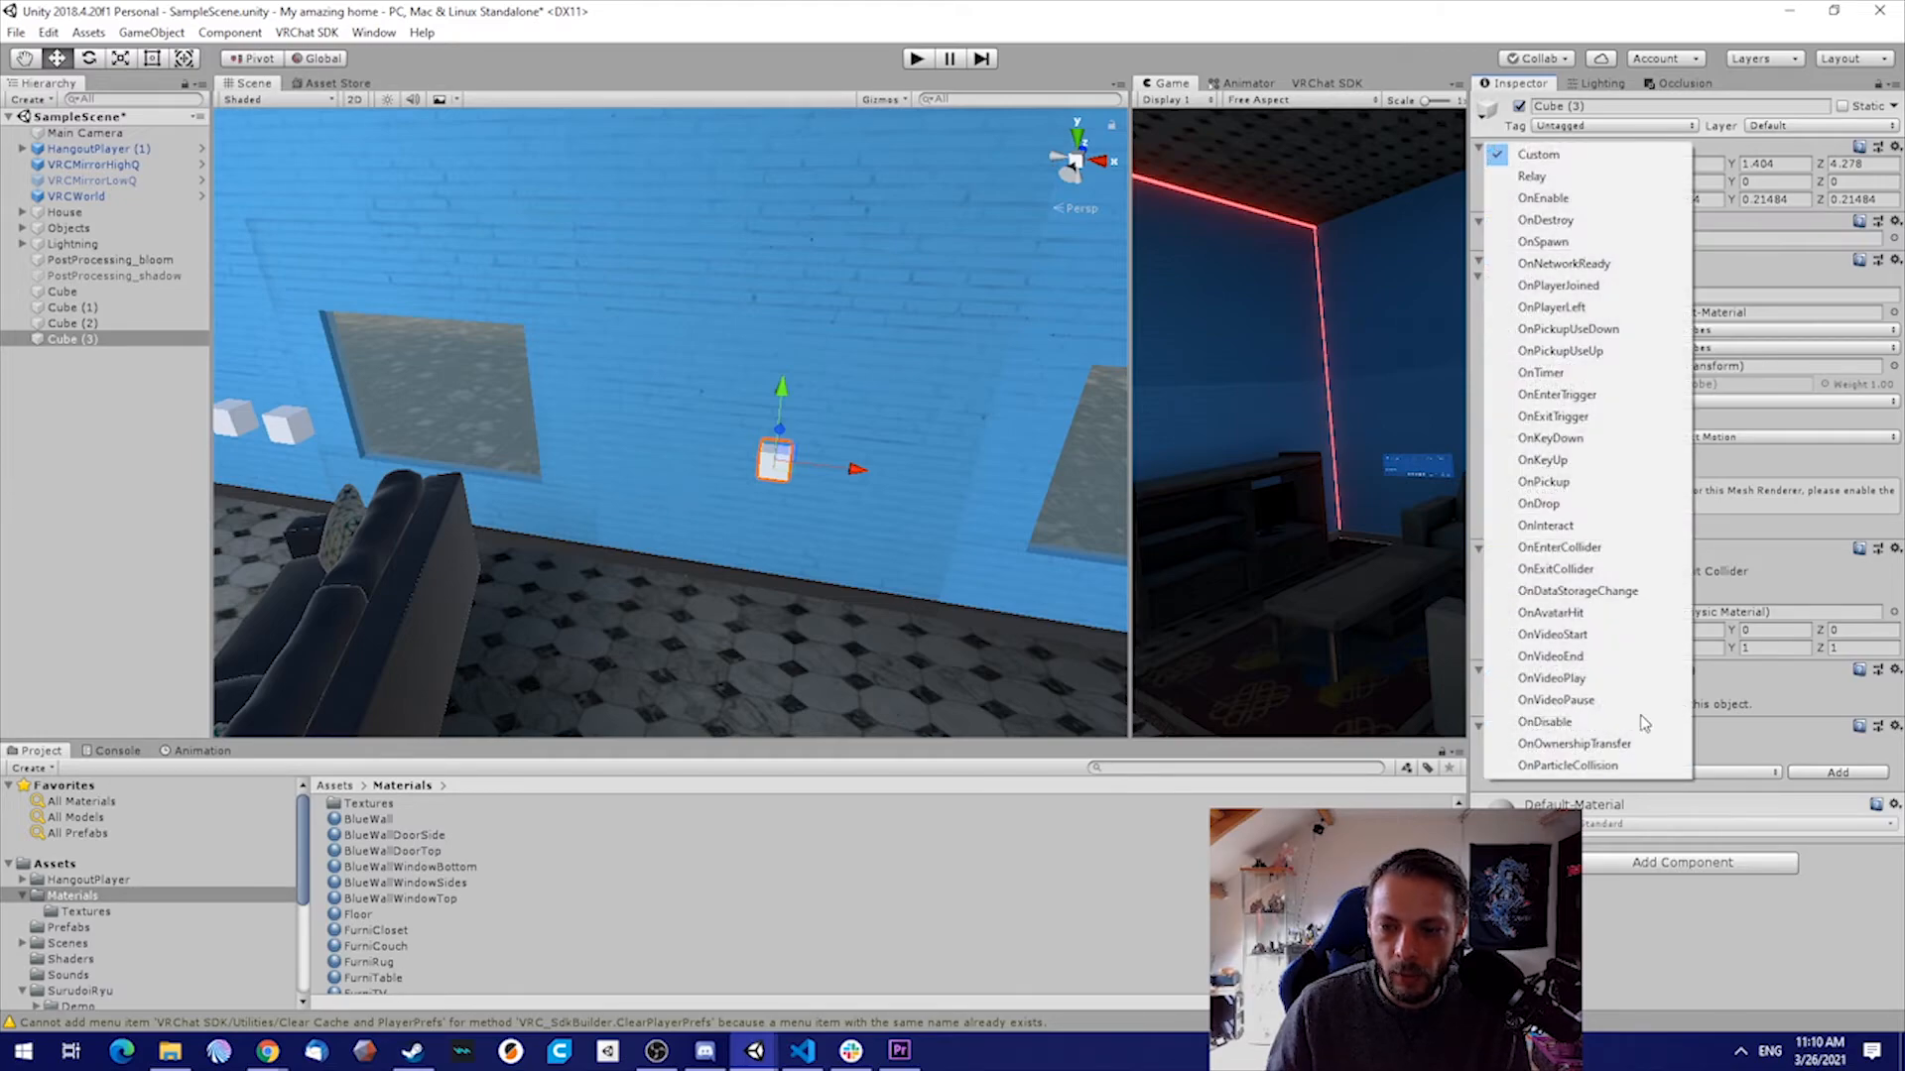
left_click(1577, 524)
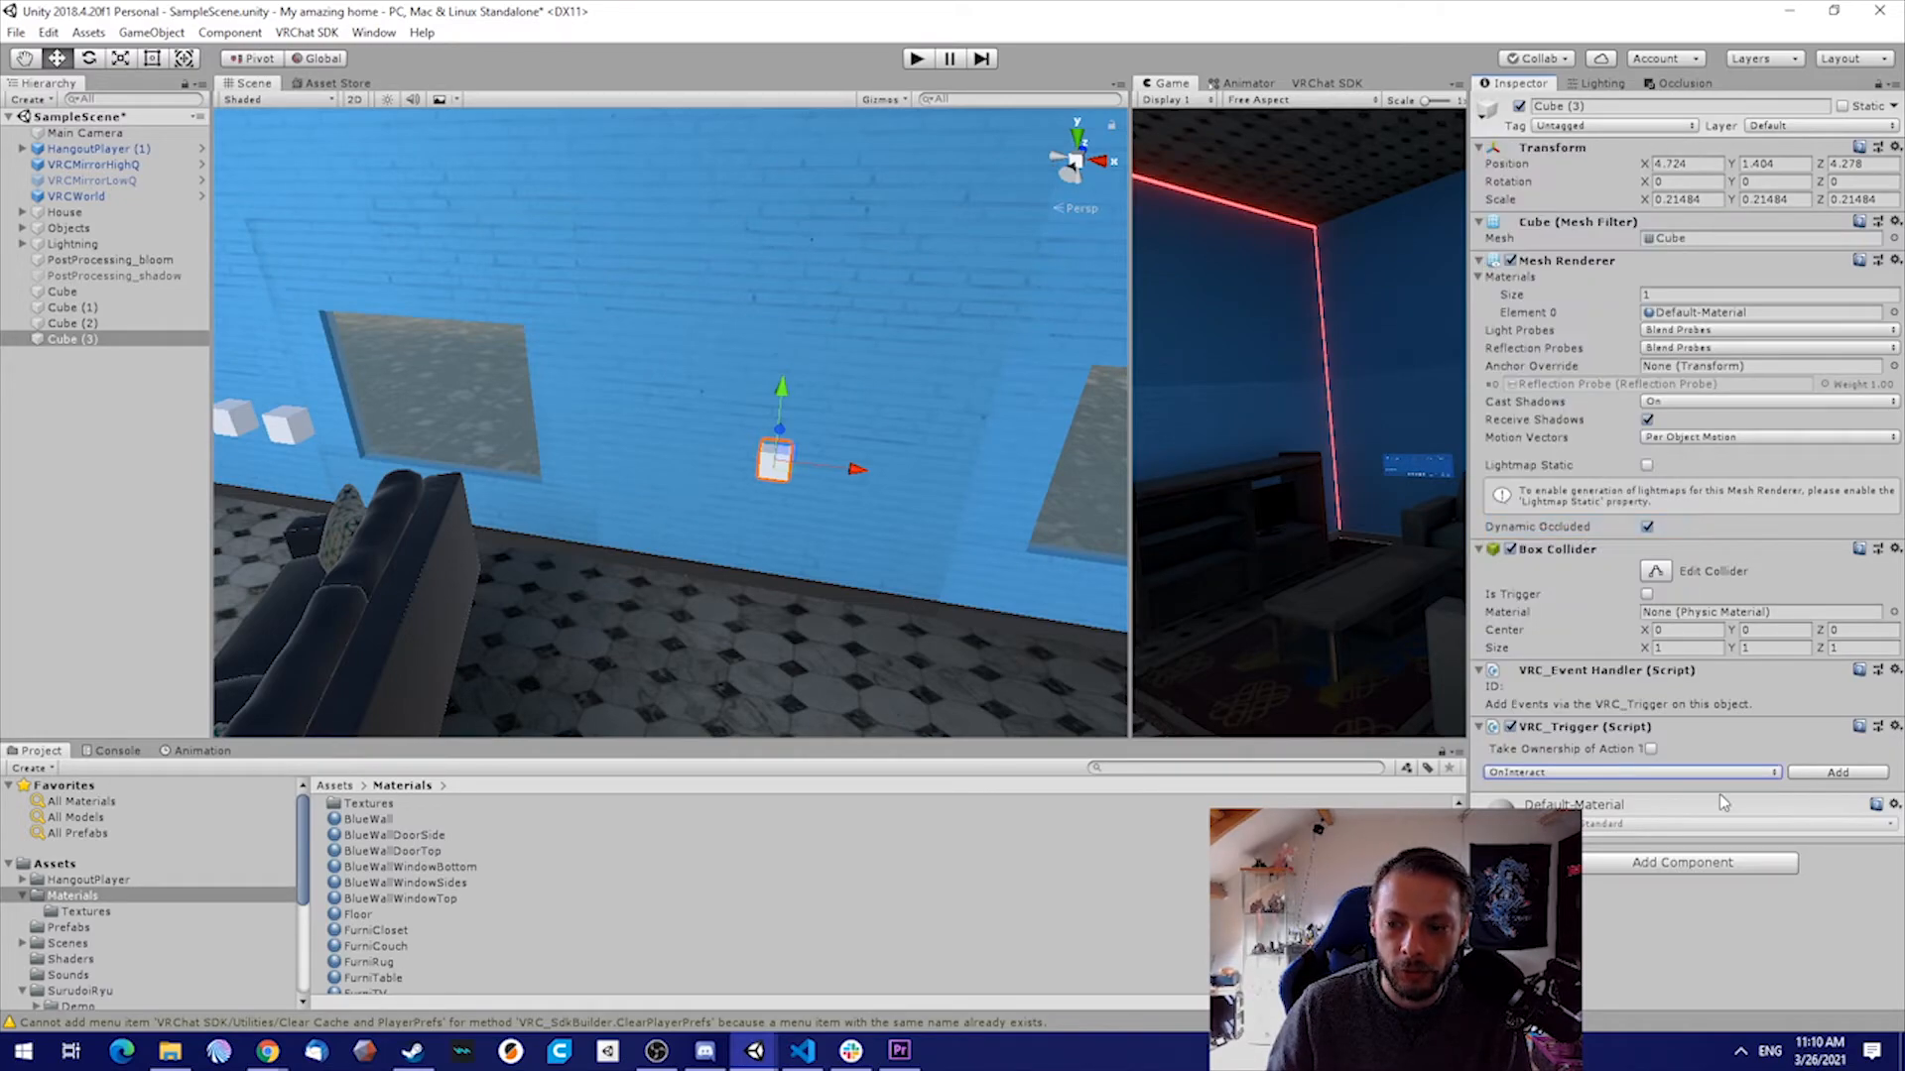
left_click(1838, 773)
left_click(1647, 779)
left_click(1652, 845)
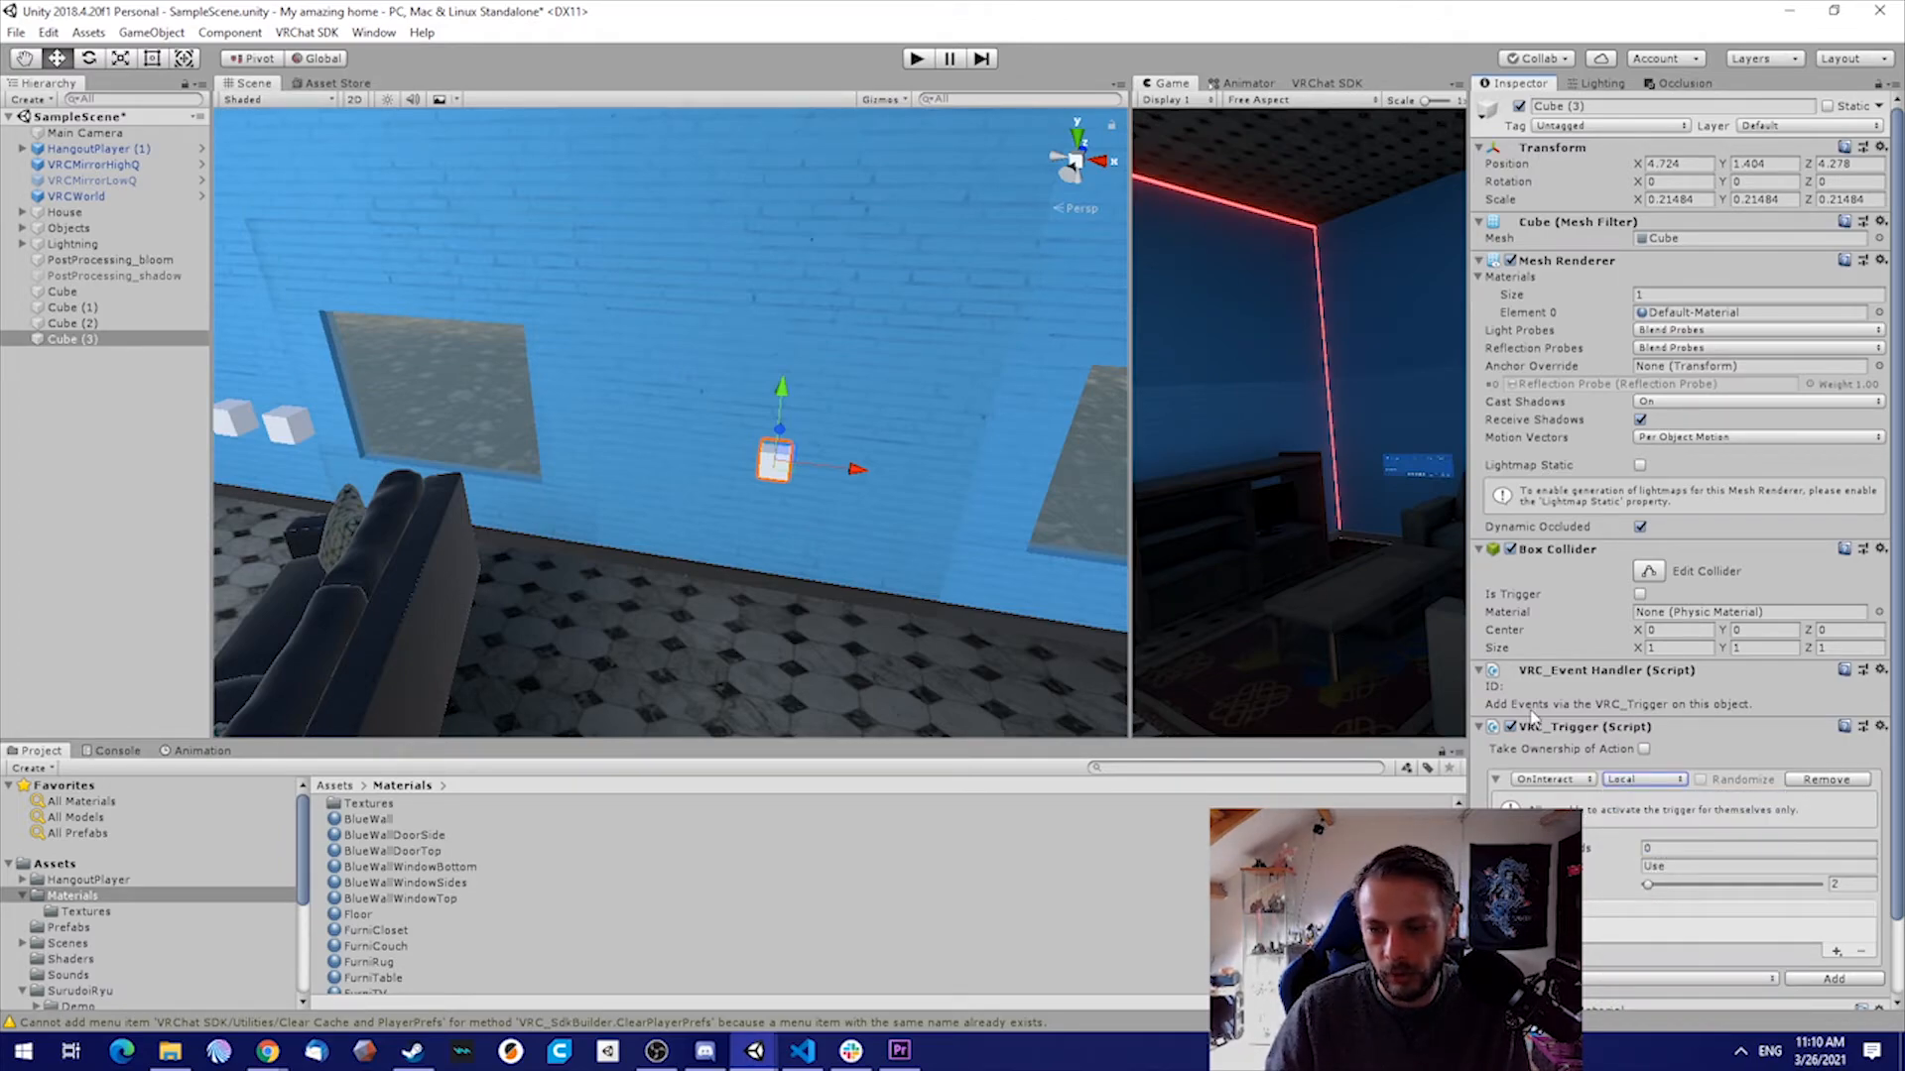
Widen the component properties area and set the trigger's interaction text to "Toggle Sleepmode"
left_click_drag(1469, 748, 1394, 748)
left_click(1641, 867)
type("Toogle R")
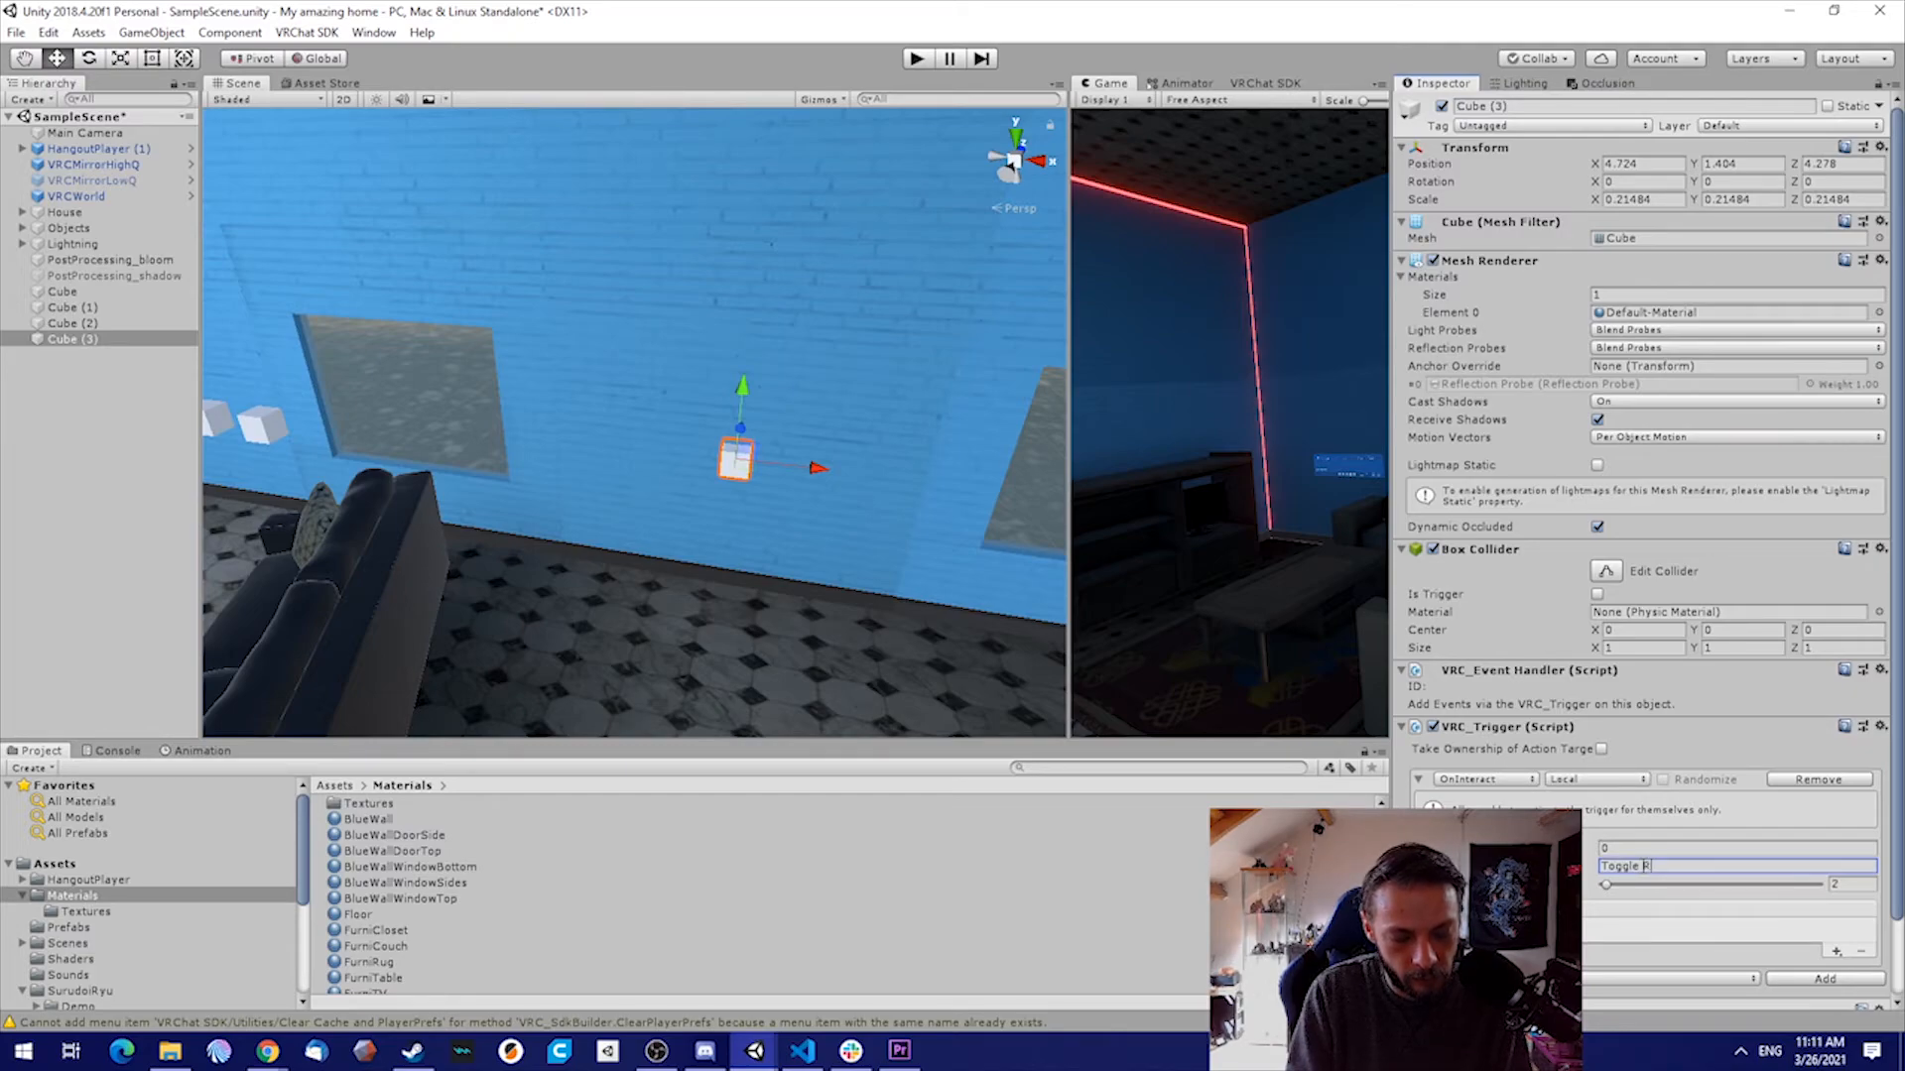
type(" Sleepmode")
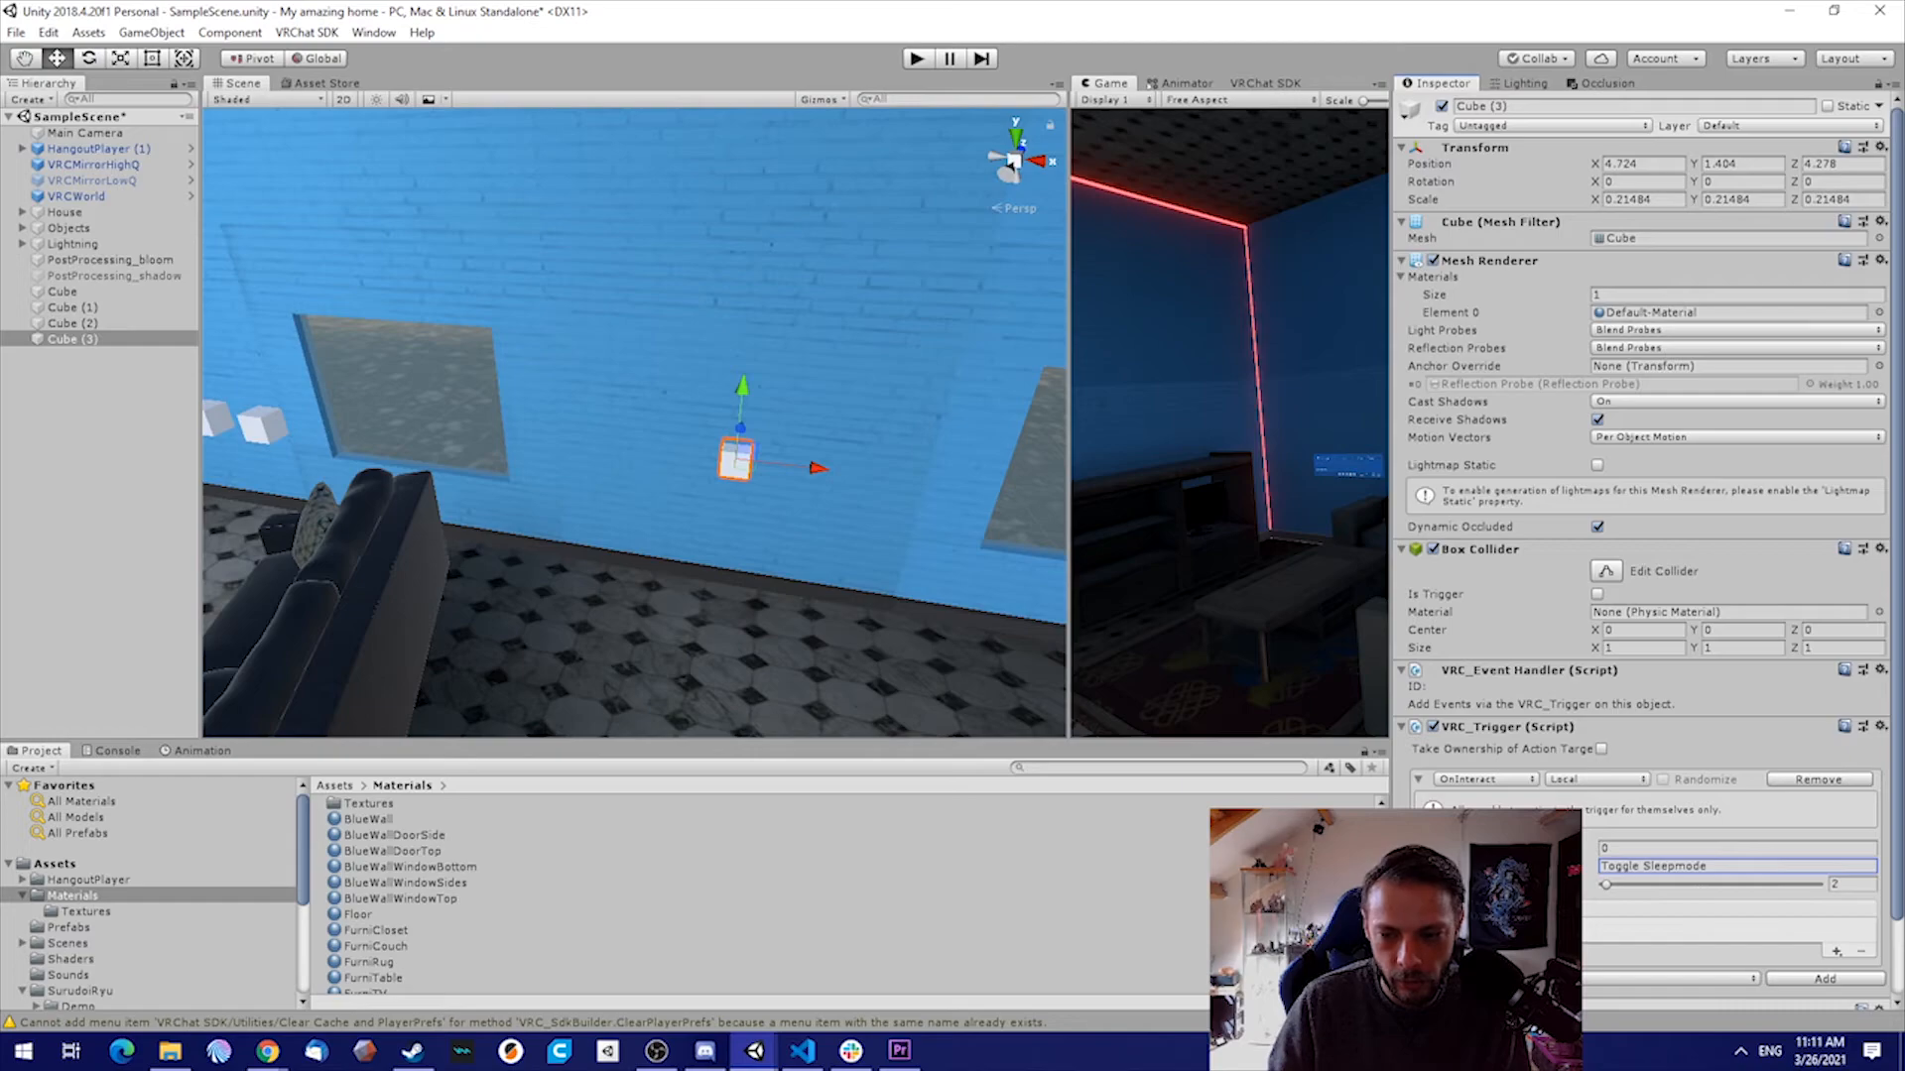
Add a SetGameObjectActive basic event to the actions of the OnInteract trigger
left_click(1835, 960)
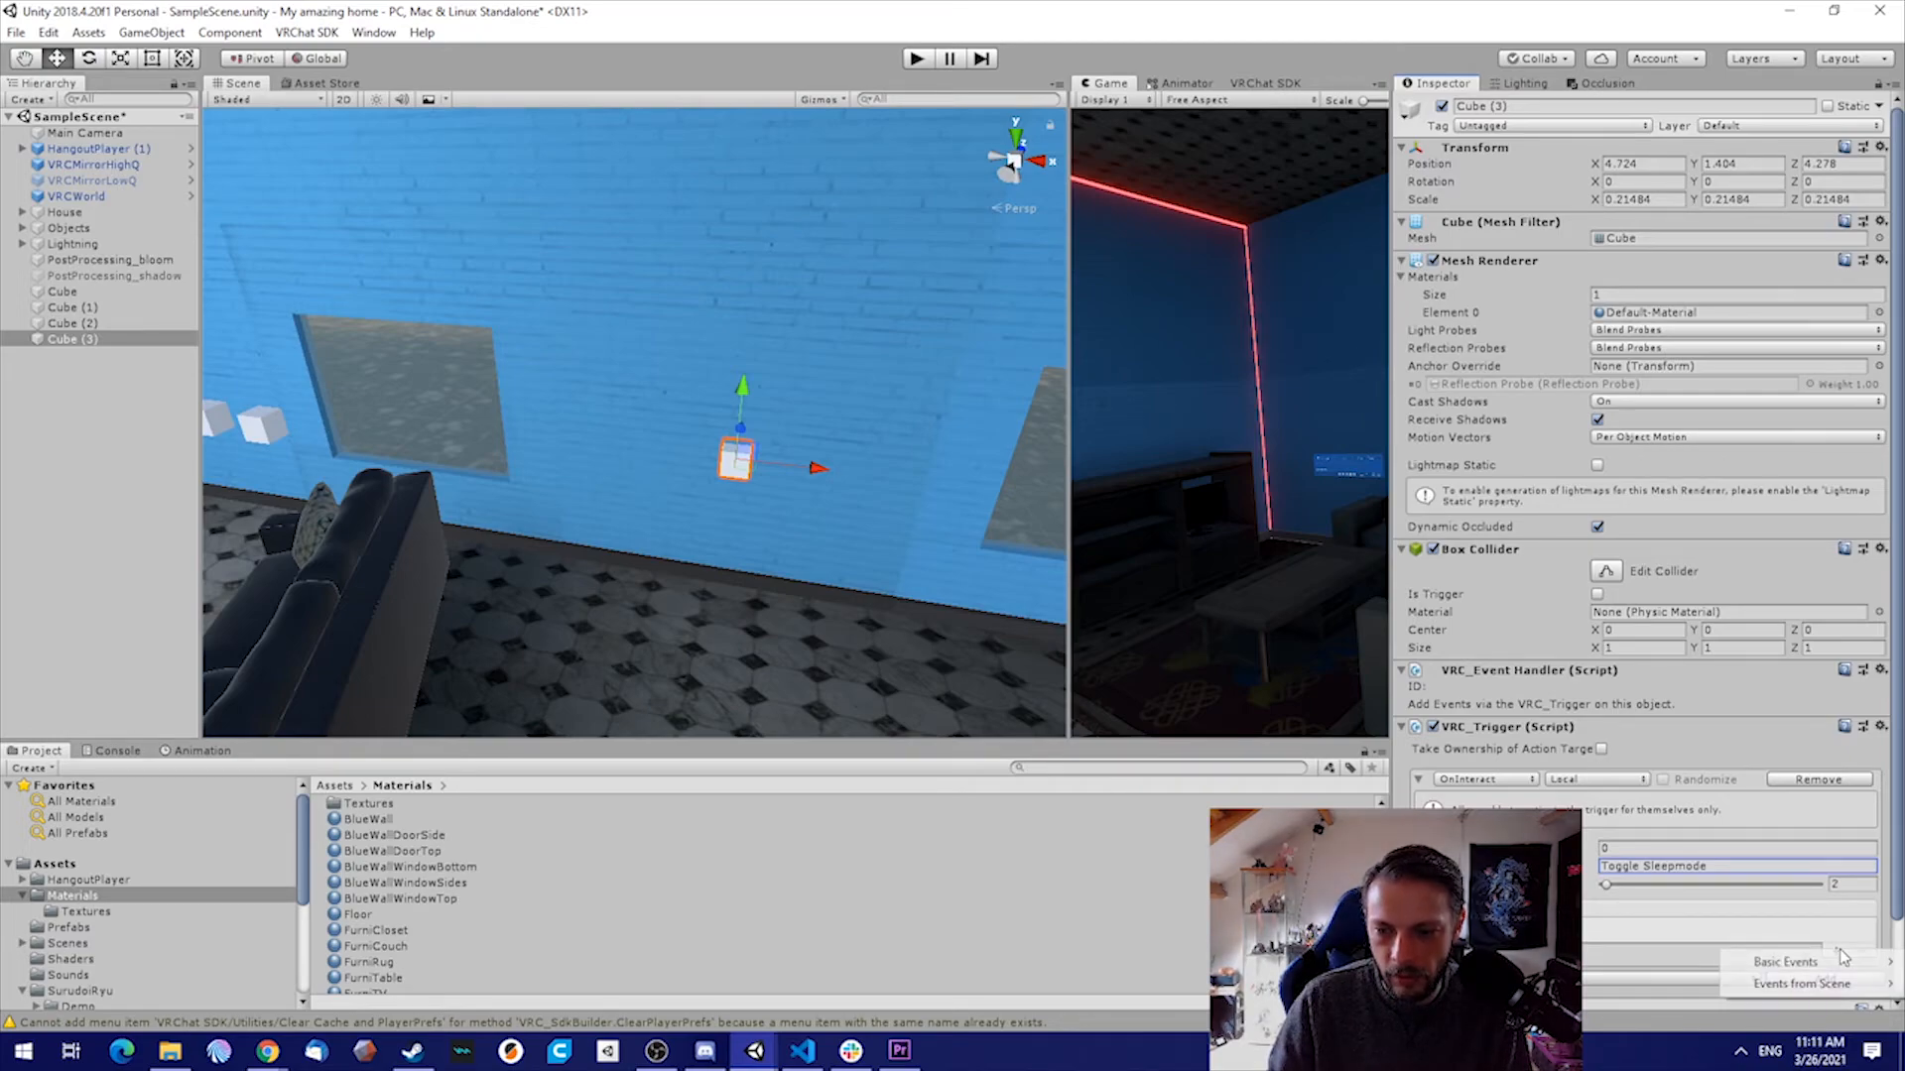
mouse_move(1785, 961)
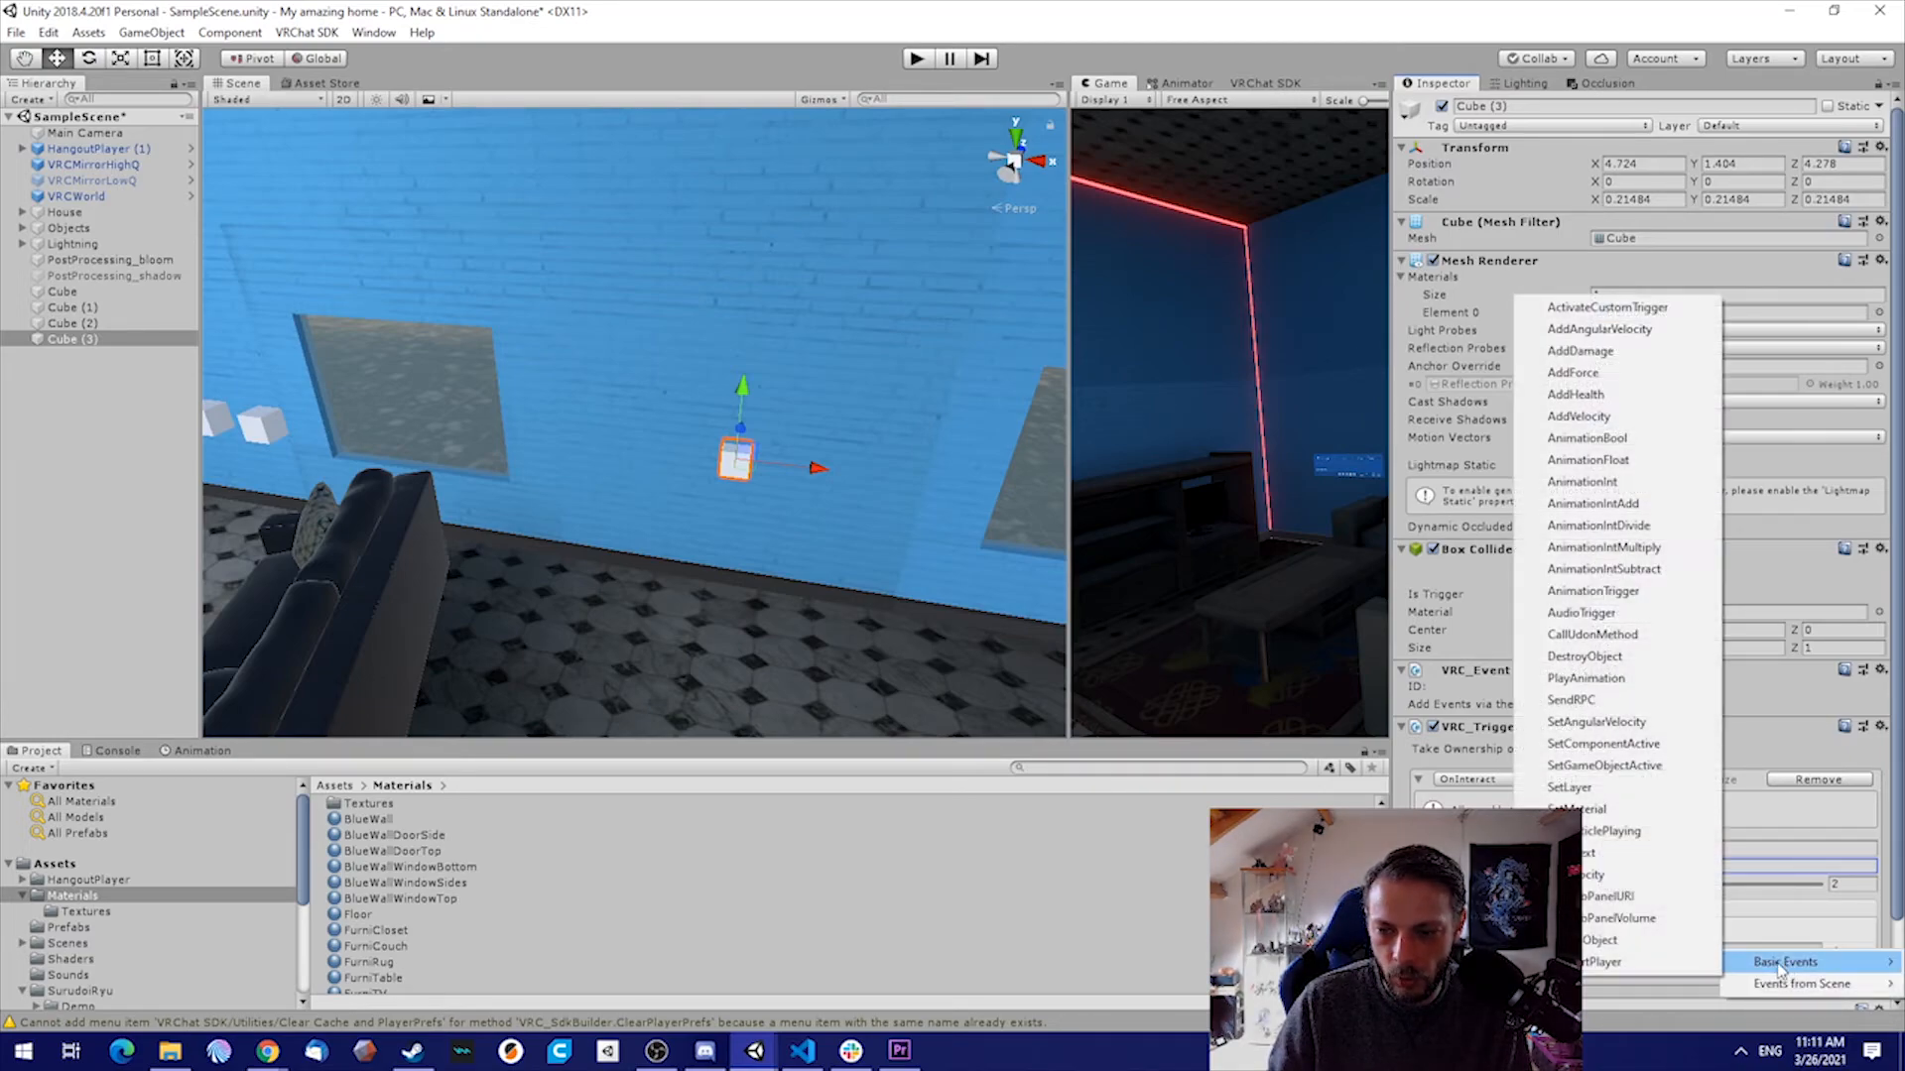
left_click(1594, 767)
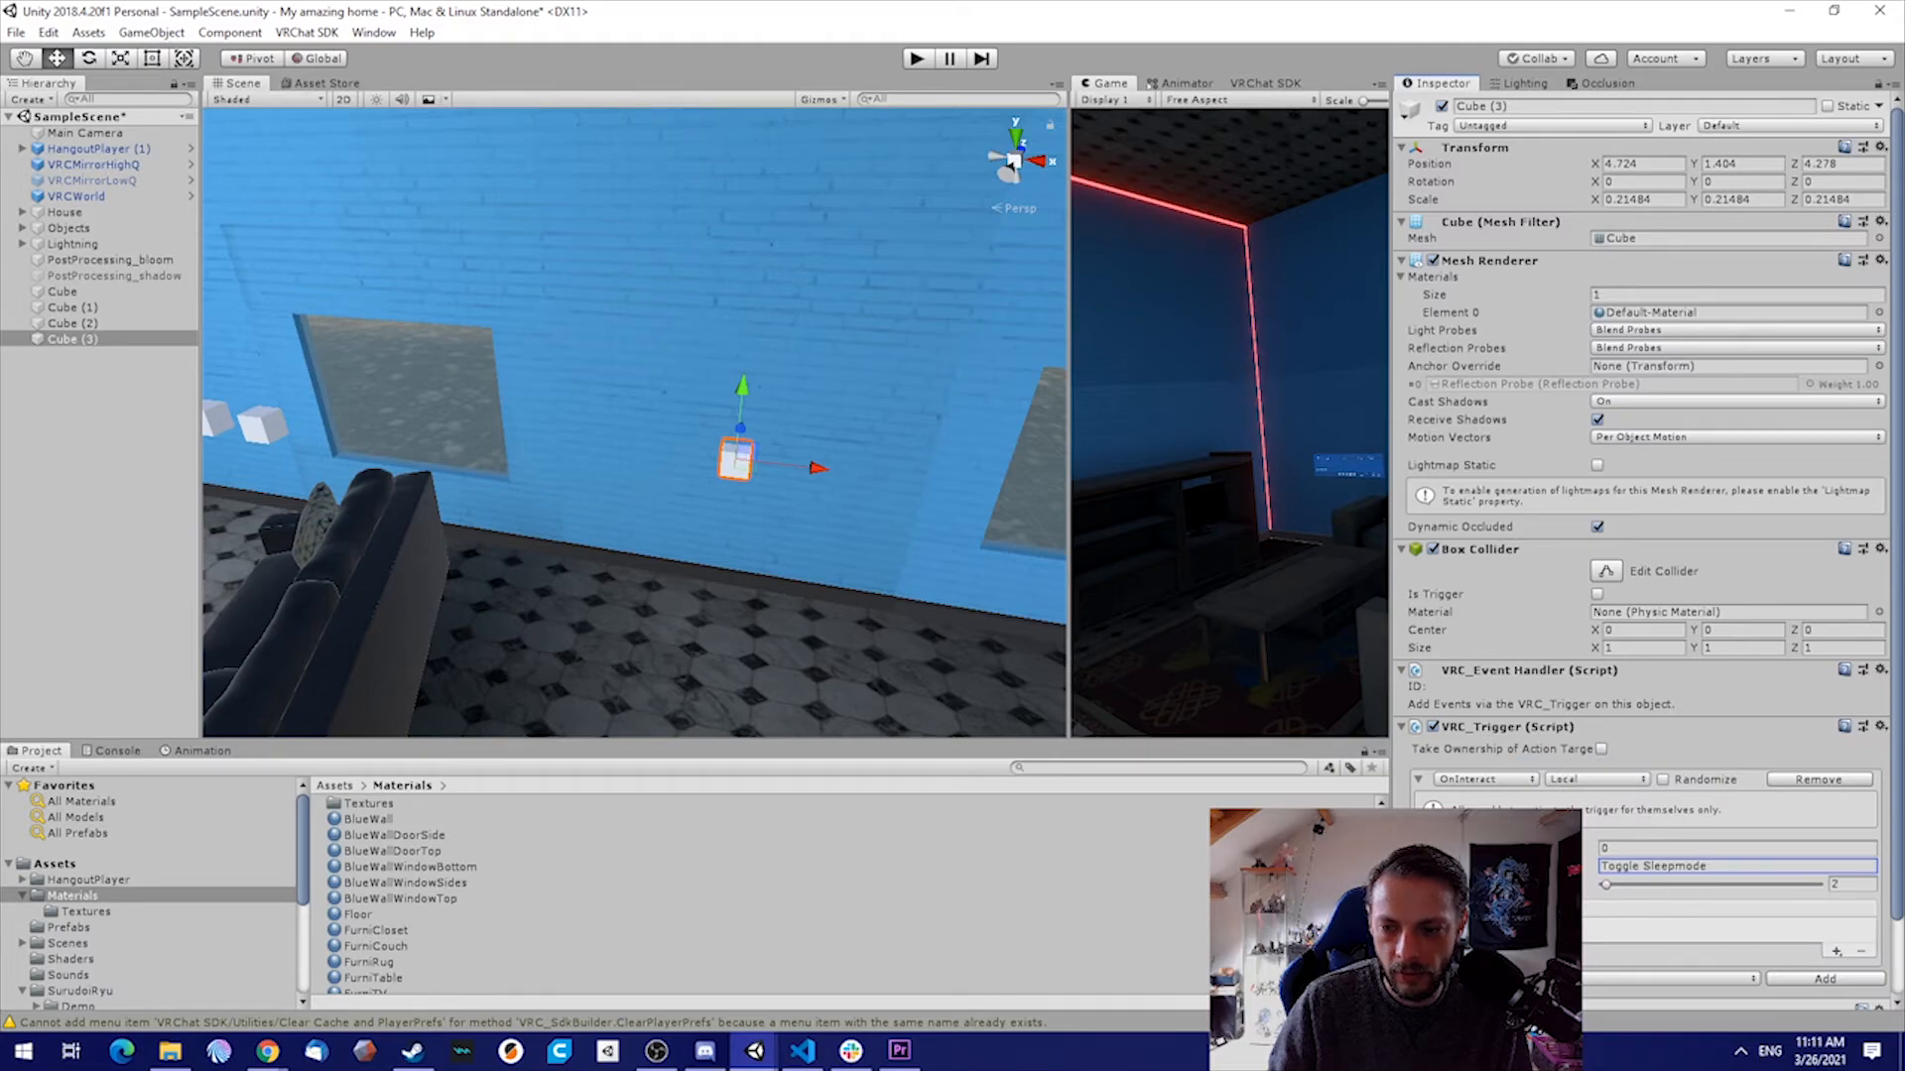
Assign PostProcessing_shadow as the receiver of the SetGameObjectActive action and set its operation to Toggle
left_click(1773, 978)
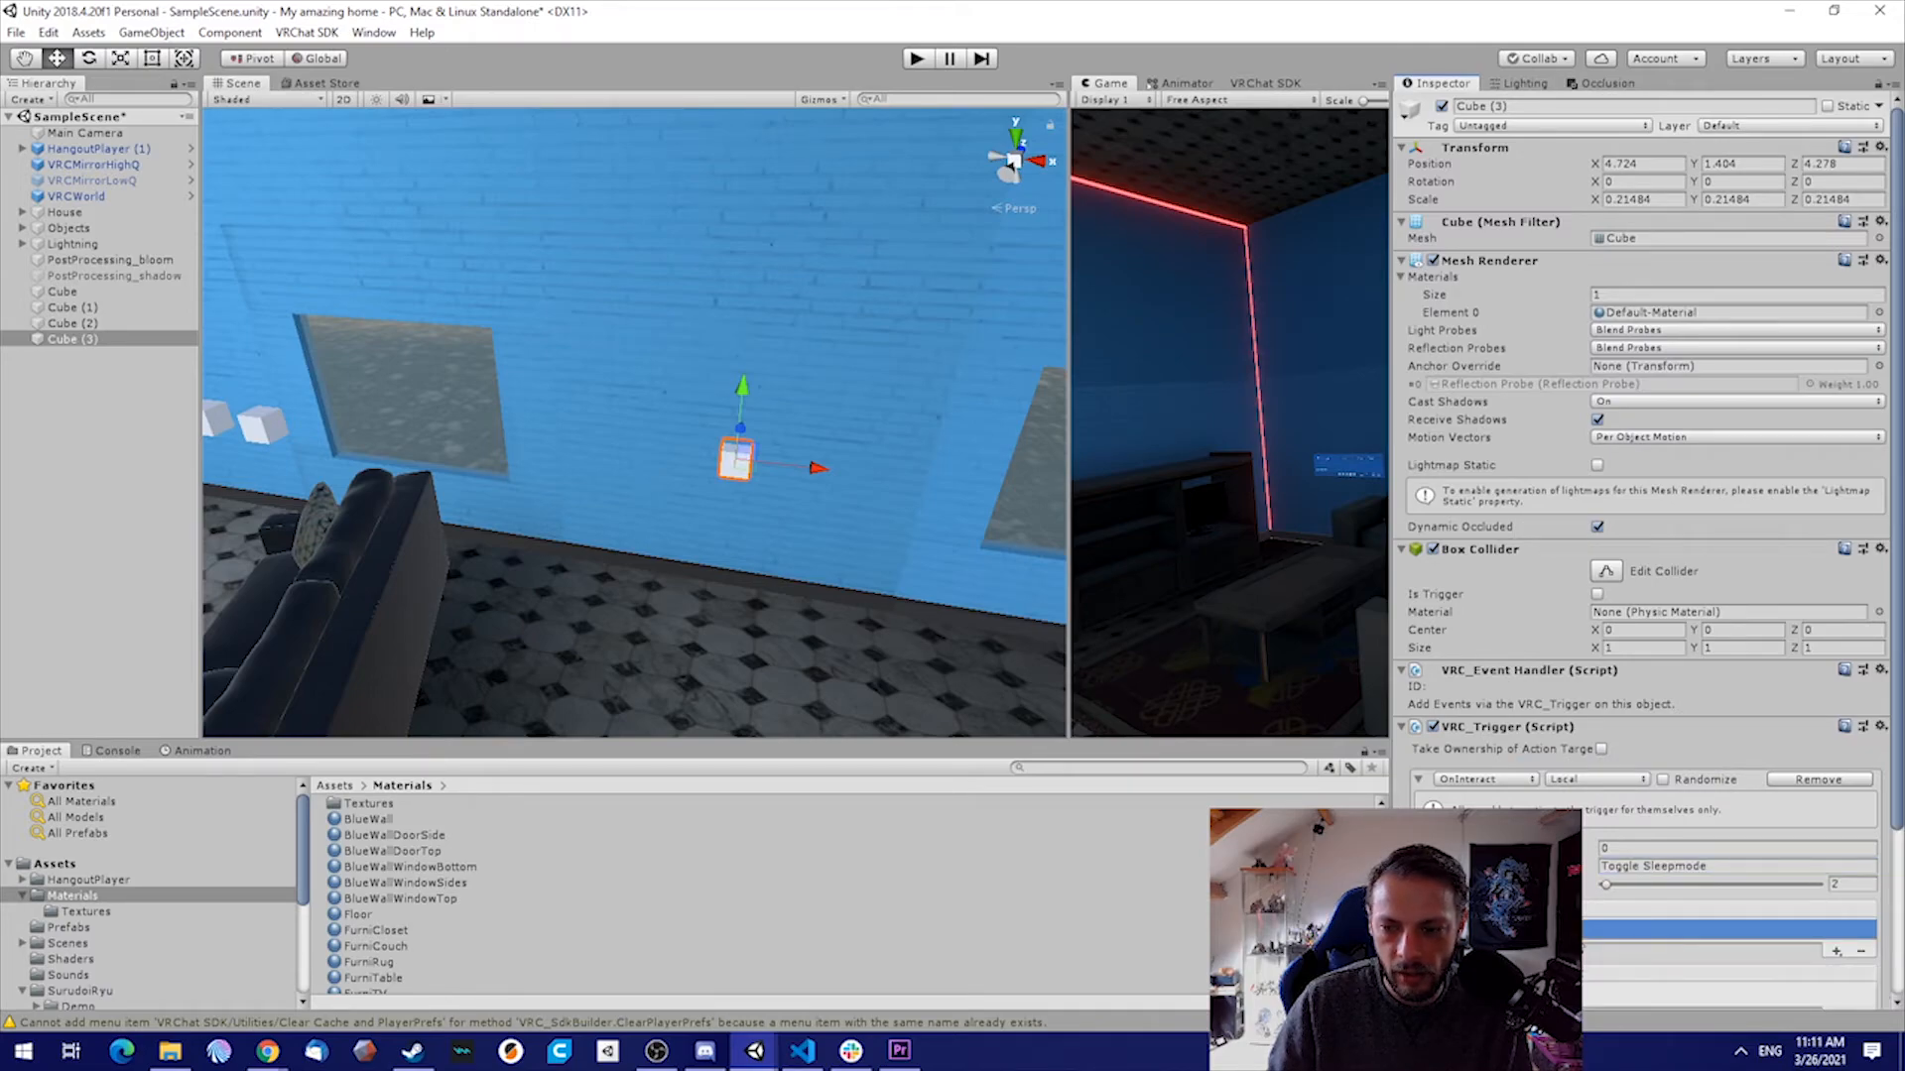
left_click_drag(105, 277, 1460, 714)
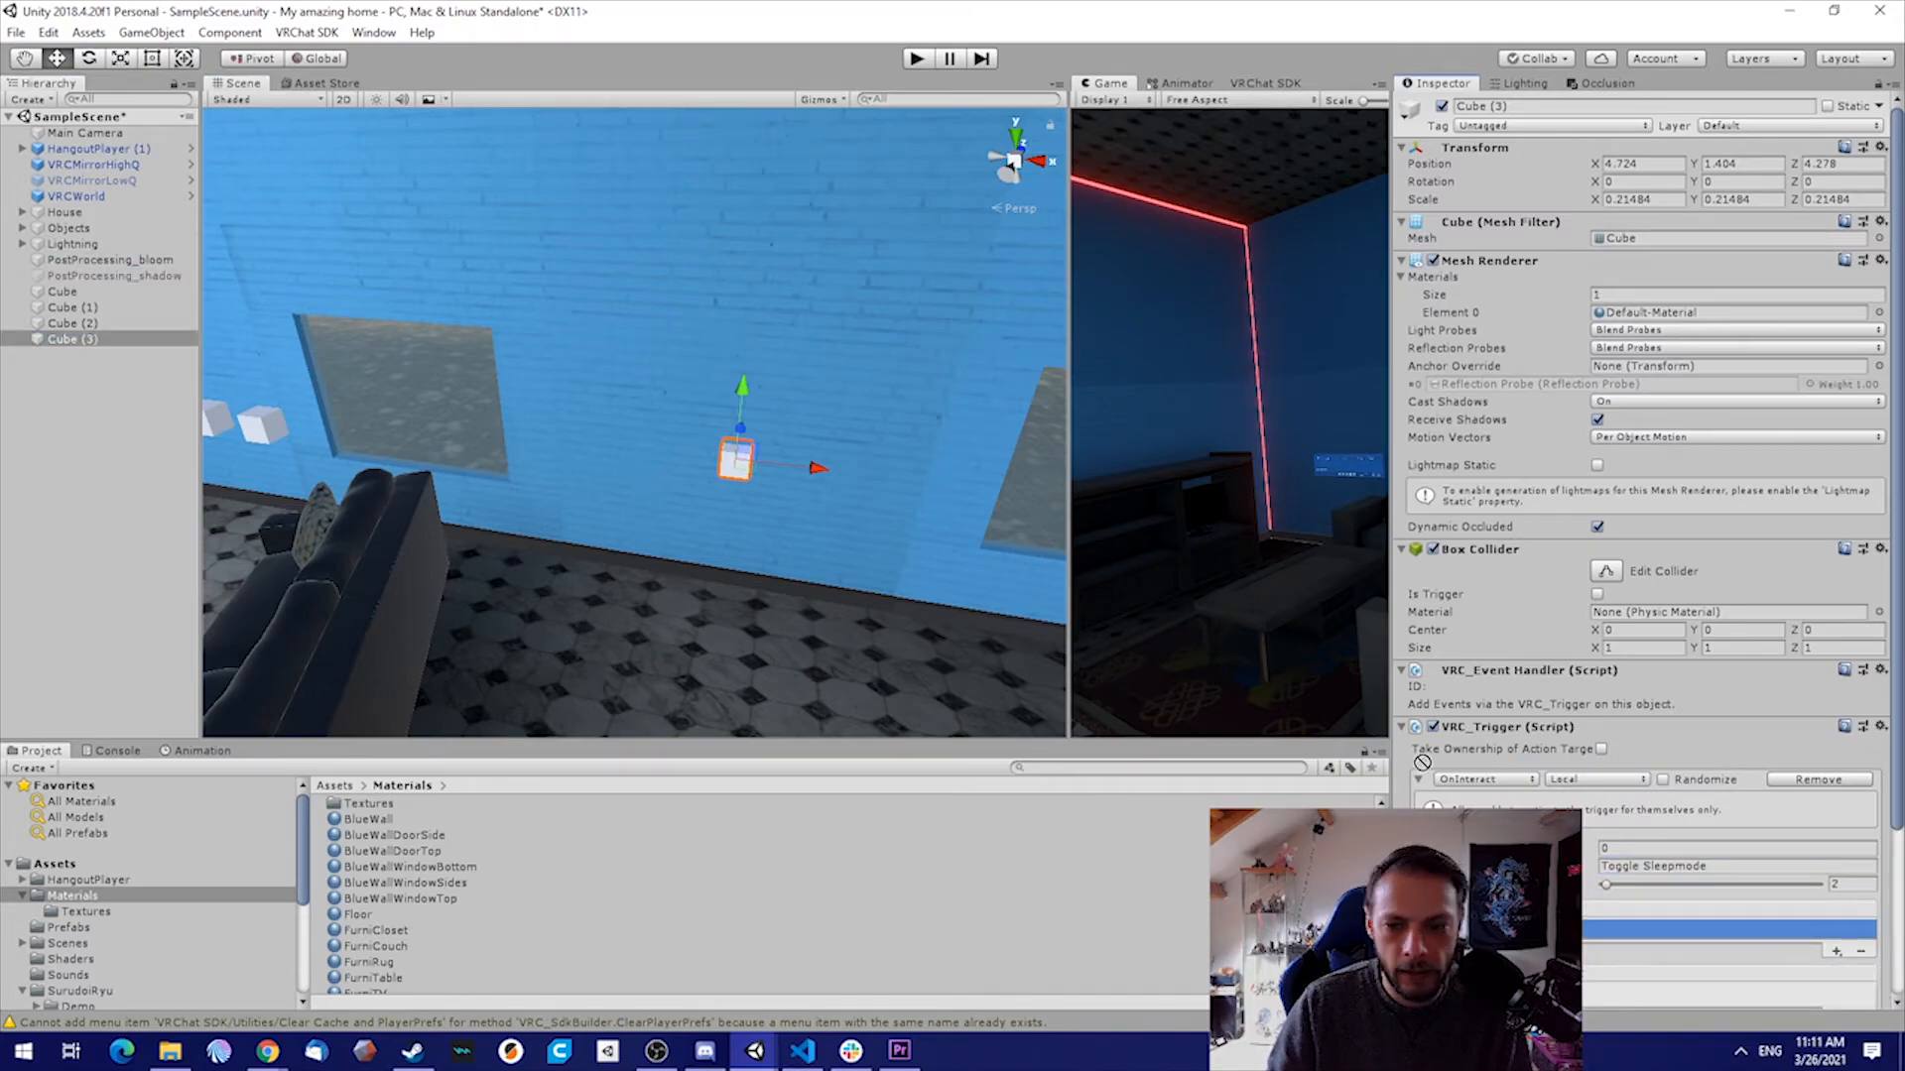
scroll(1647, 546, "down", 3)
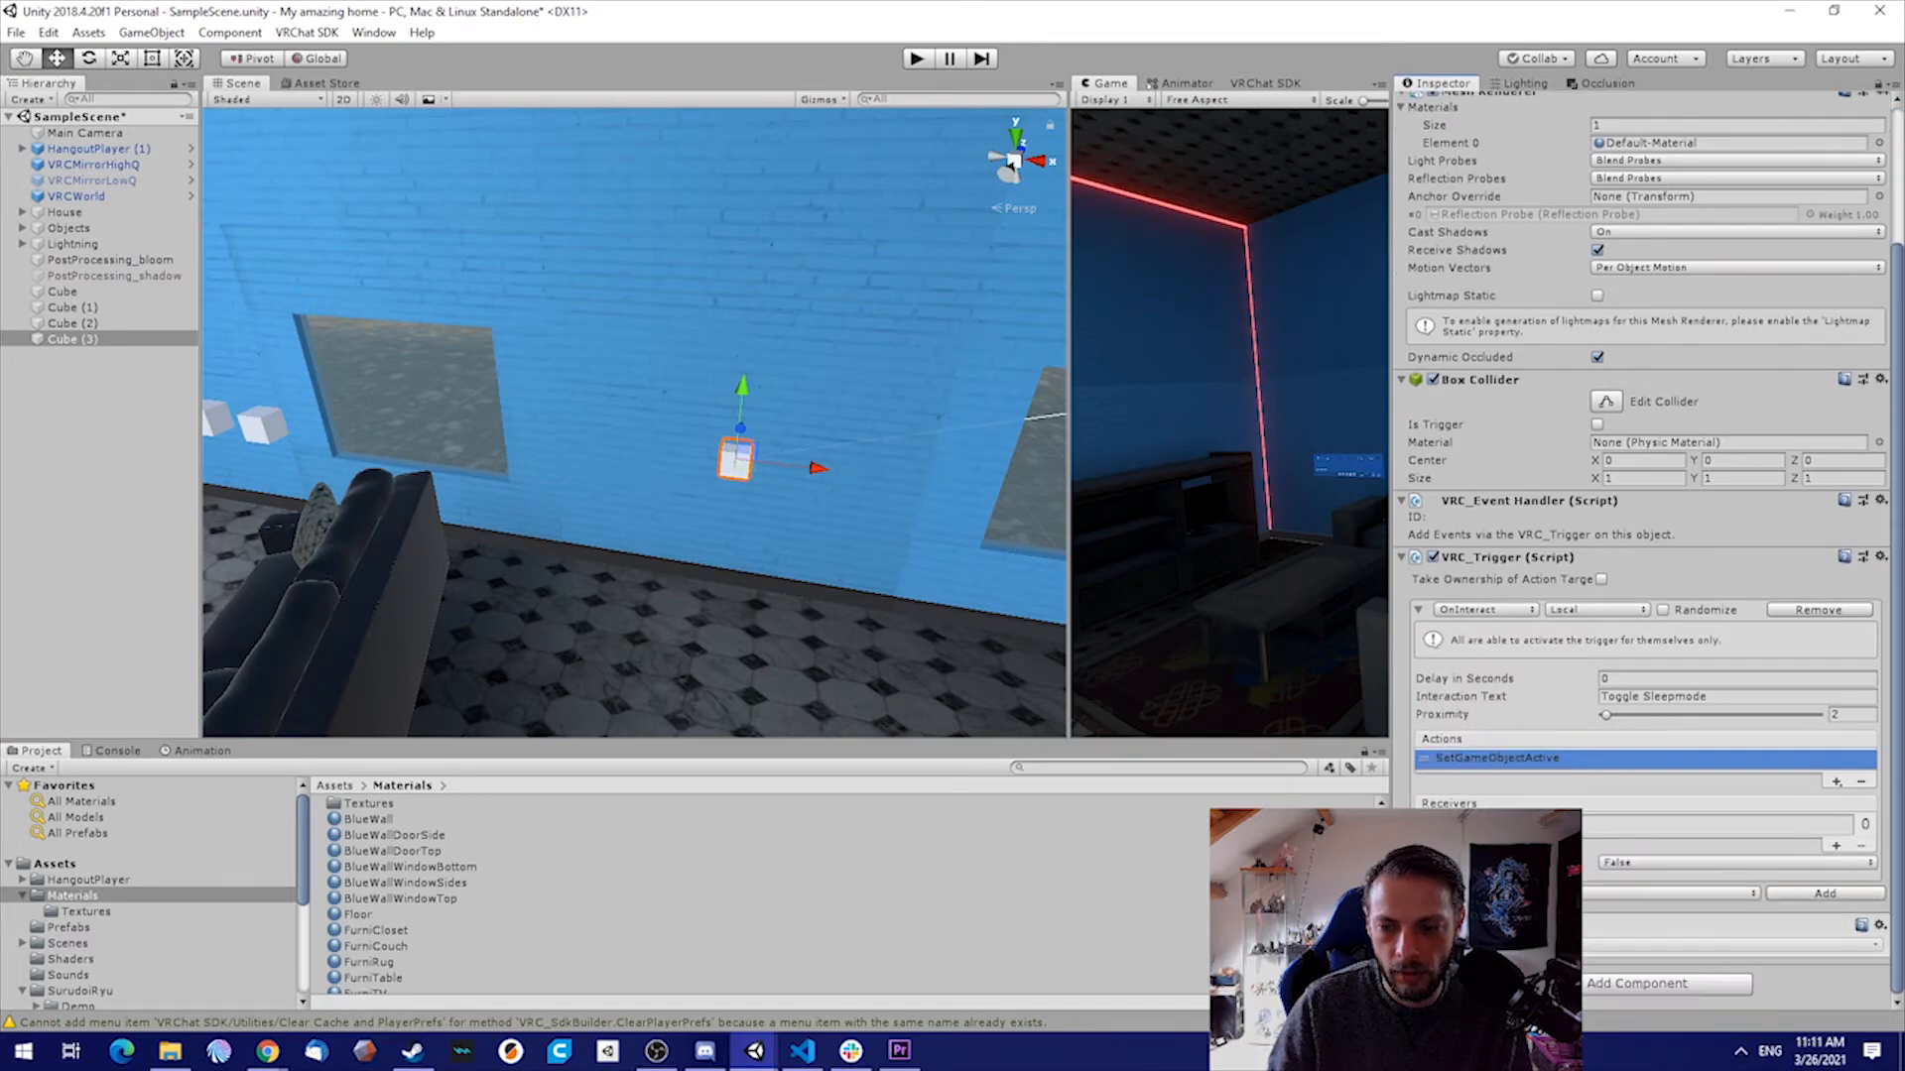
left_click(1676, 865)
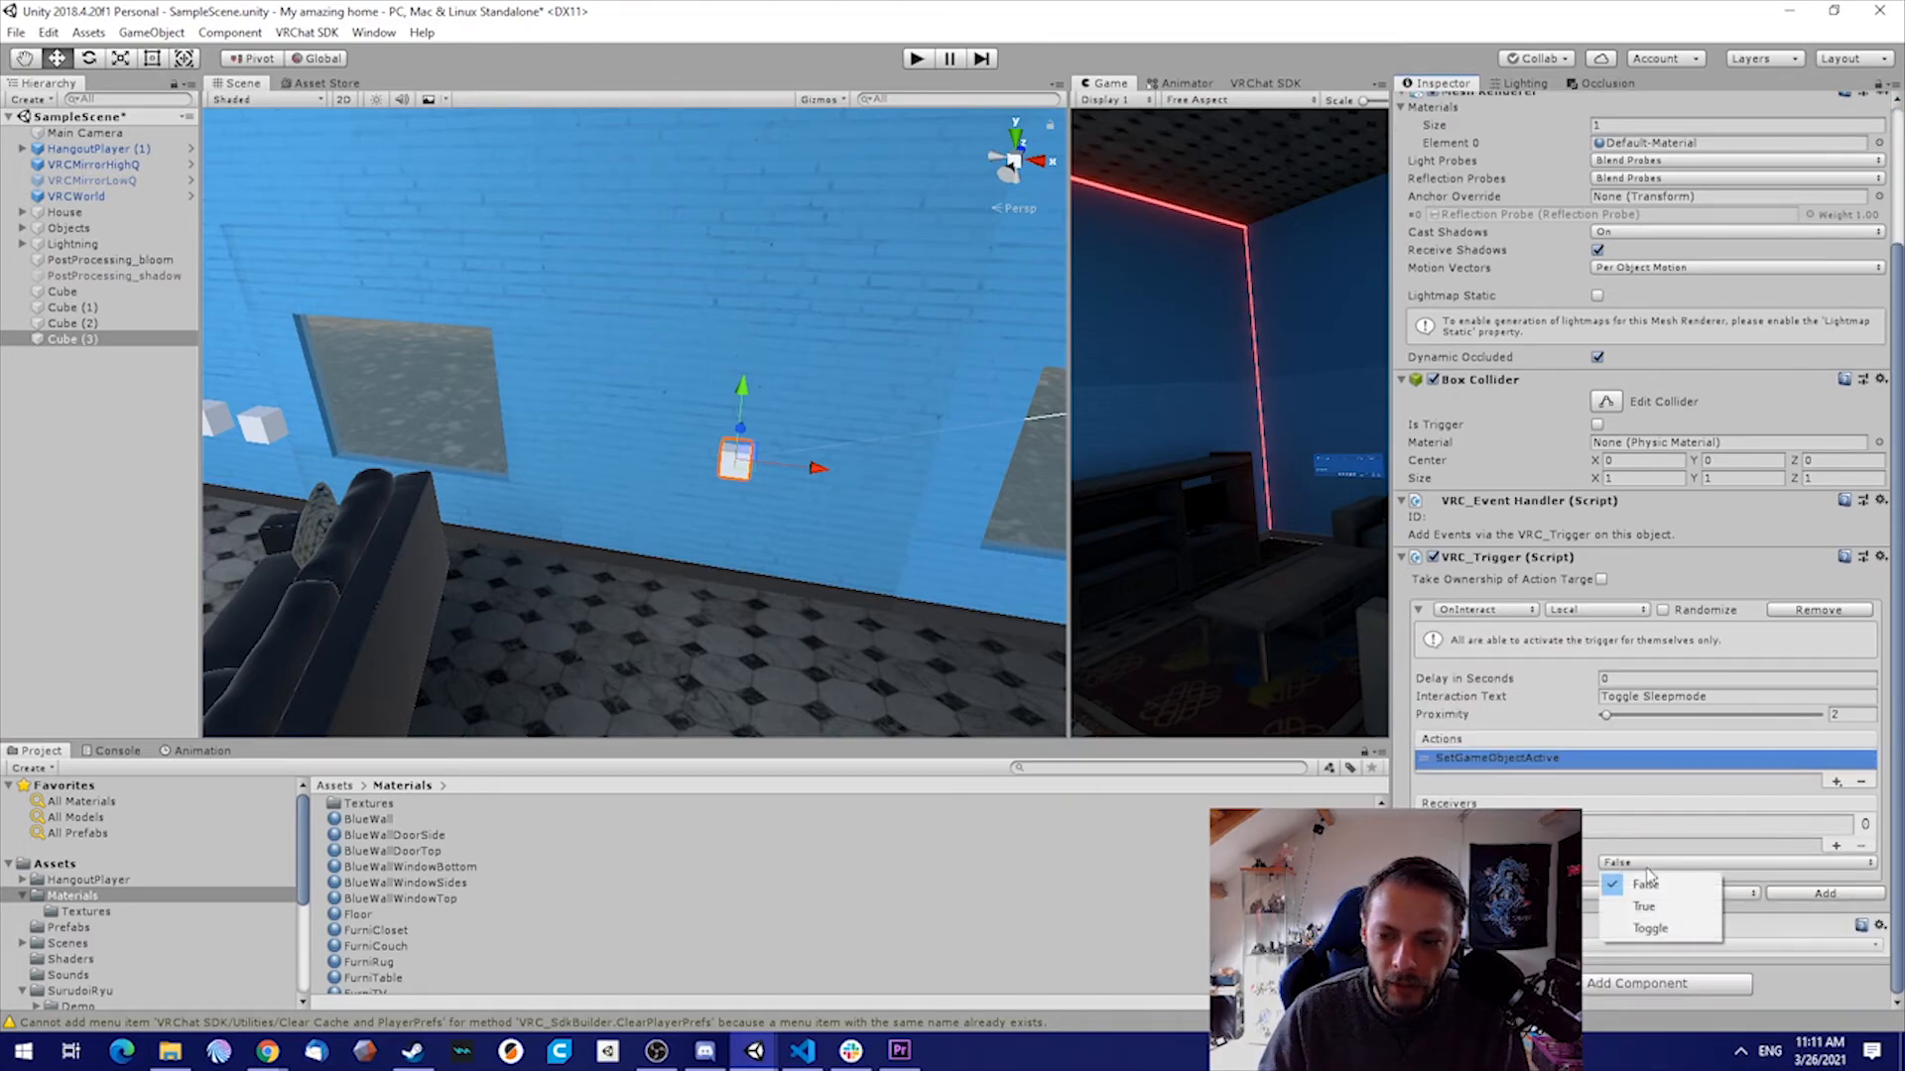
left_click(1660, 928)
right_click_drag(829, 465, 907, 453)
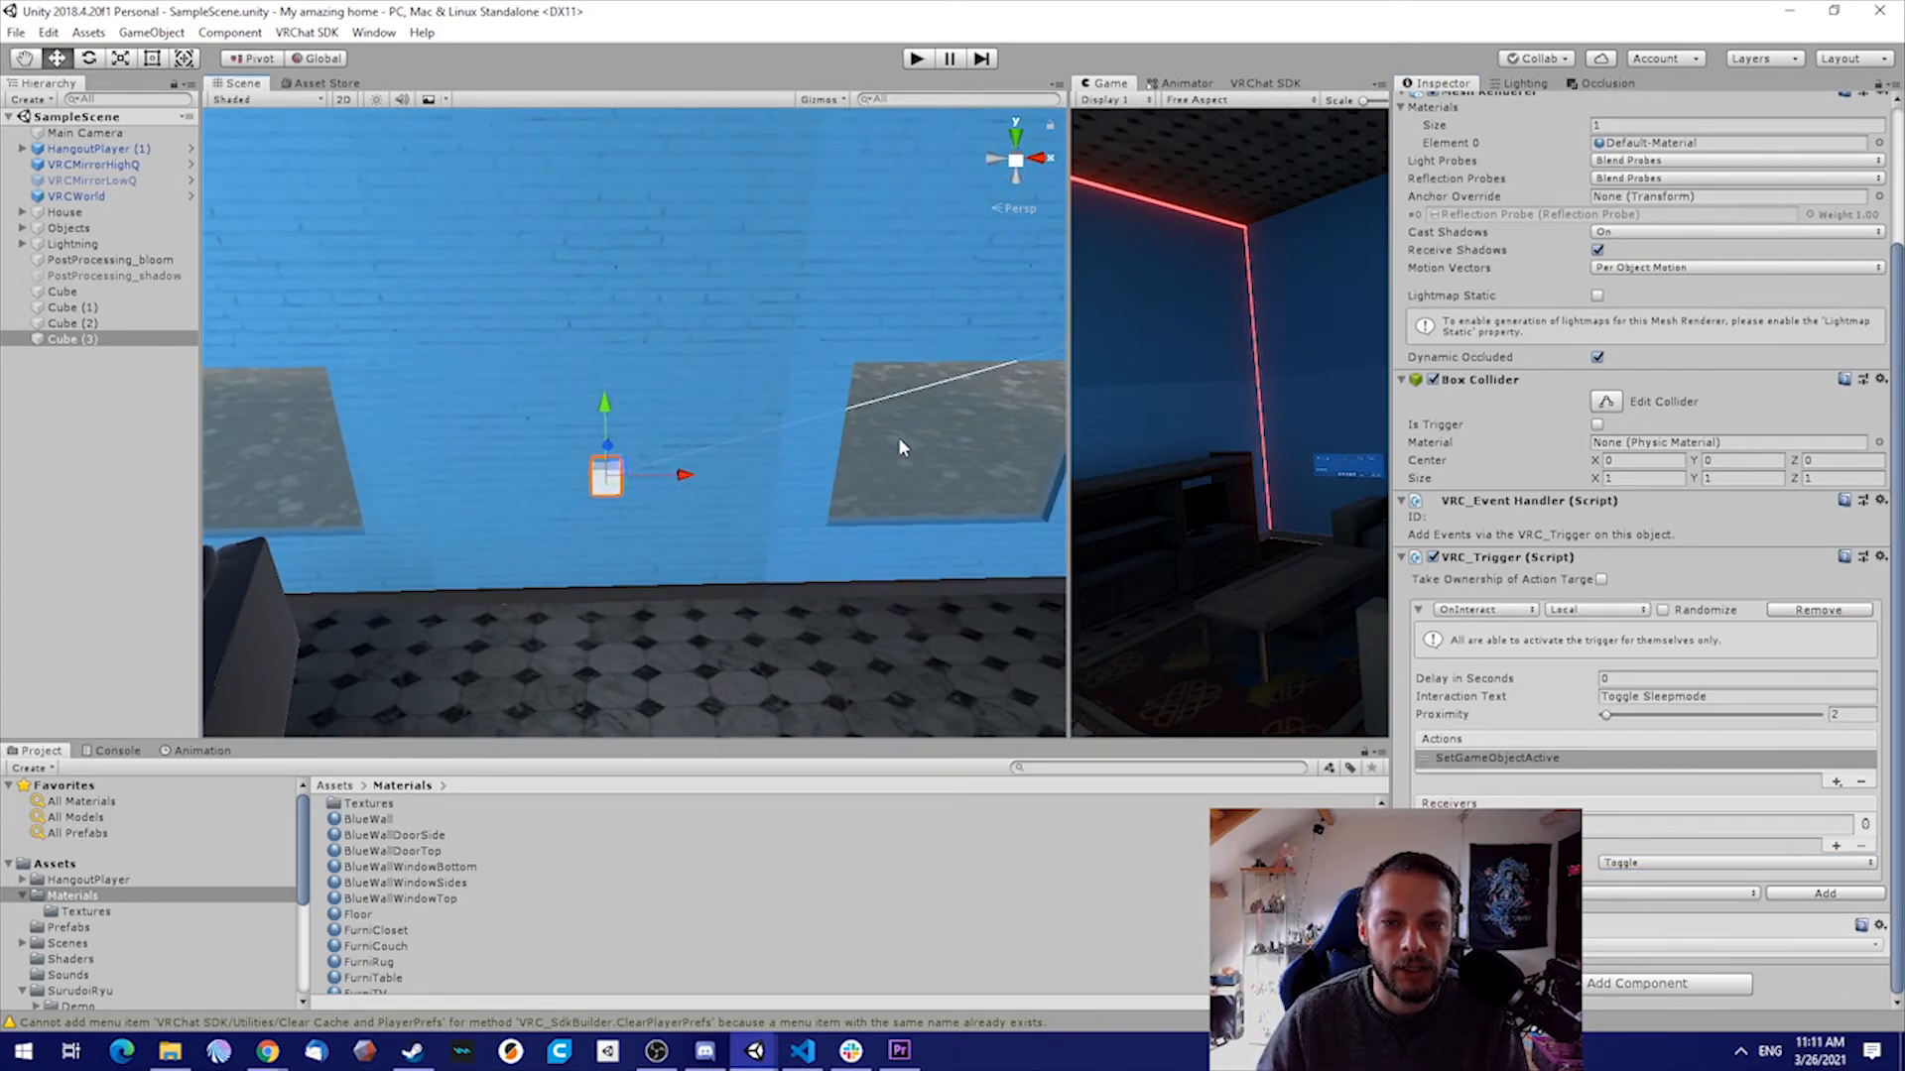